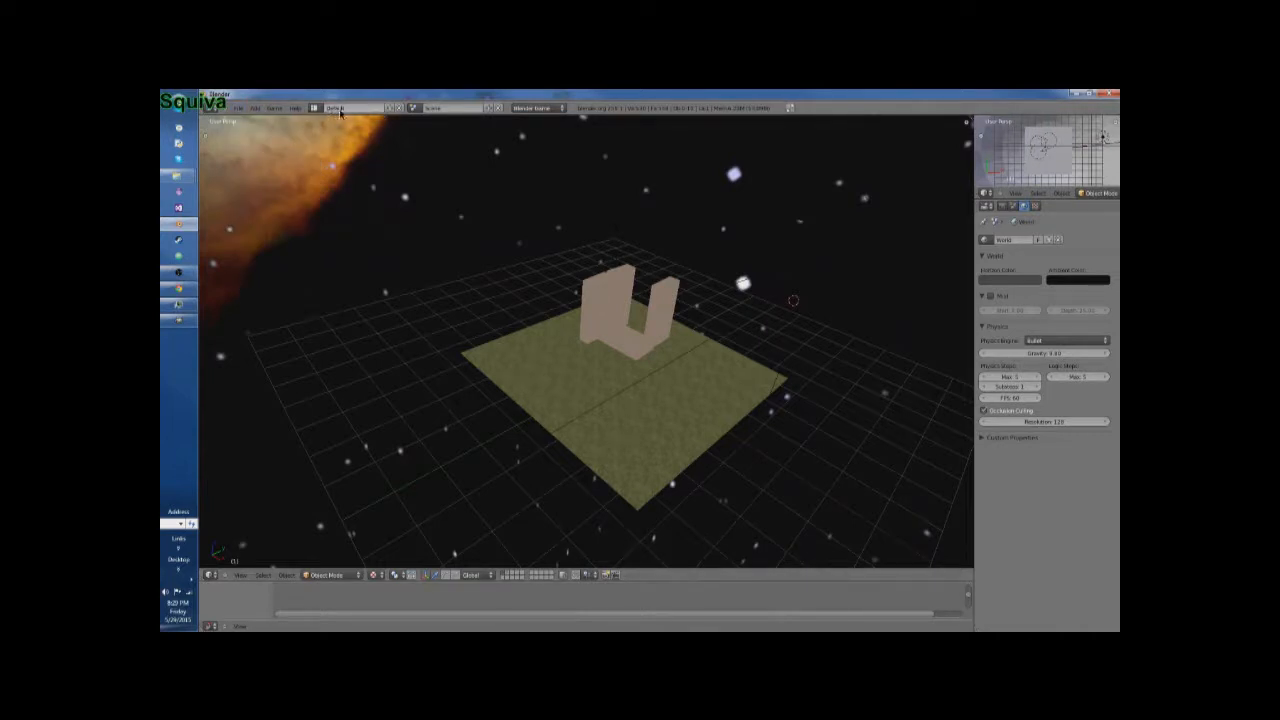
Step: Switch the screen layout to Video Editing and the render engine to Blender Render
click(315, 107)
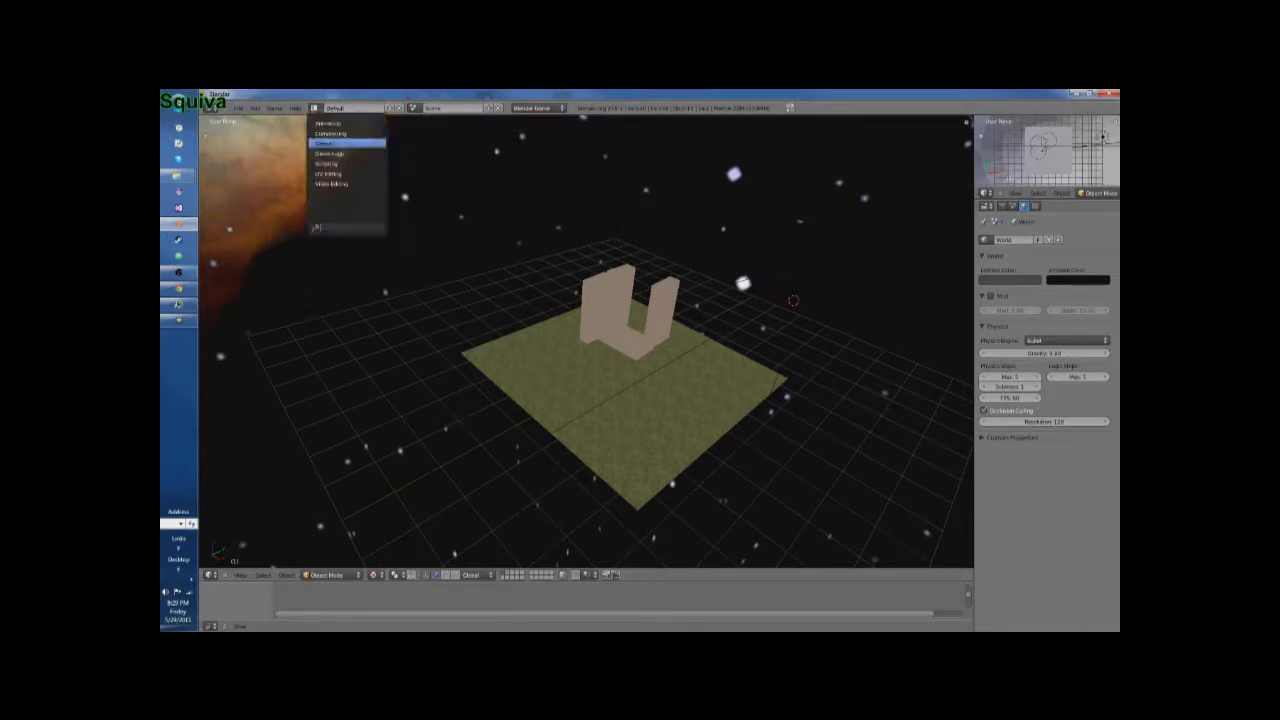
click(356, 184)
click(537, 106)
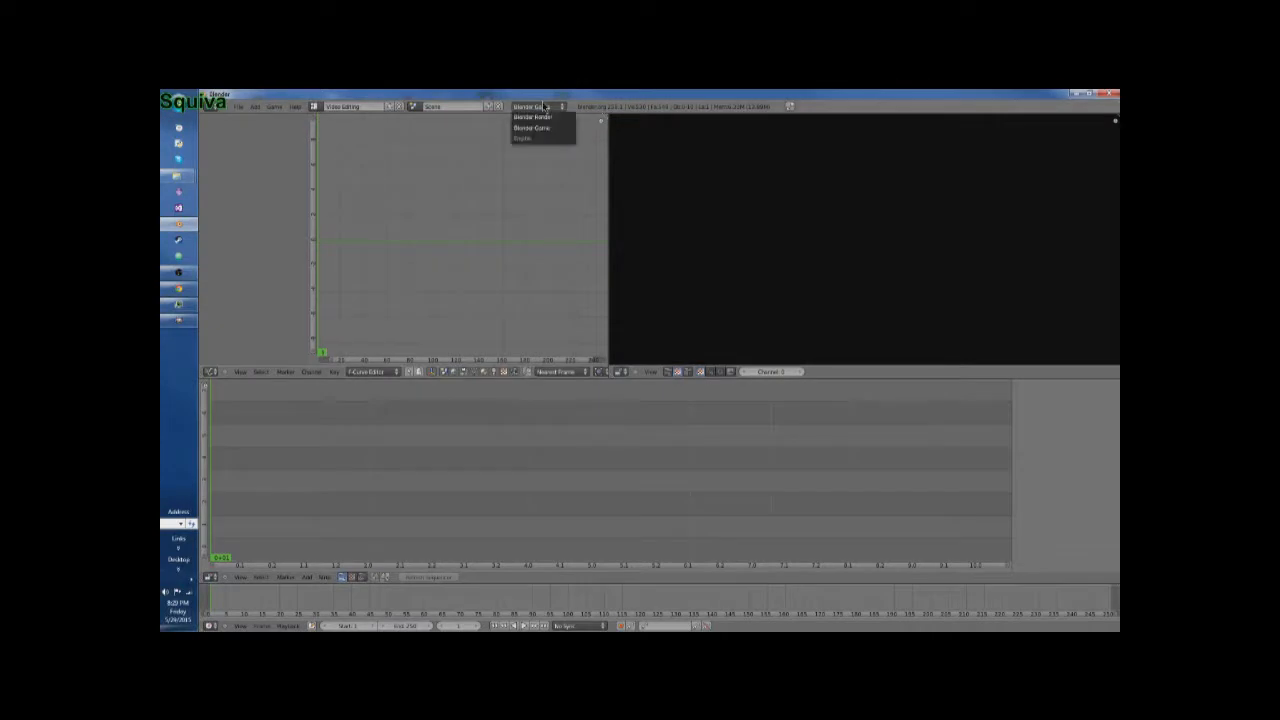
click(537, 117)
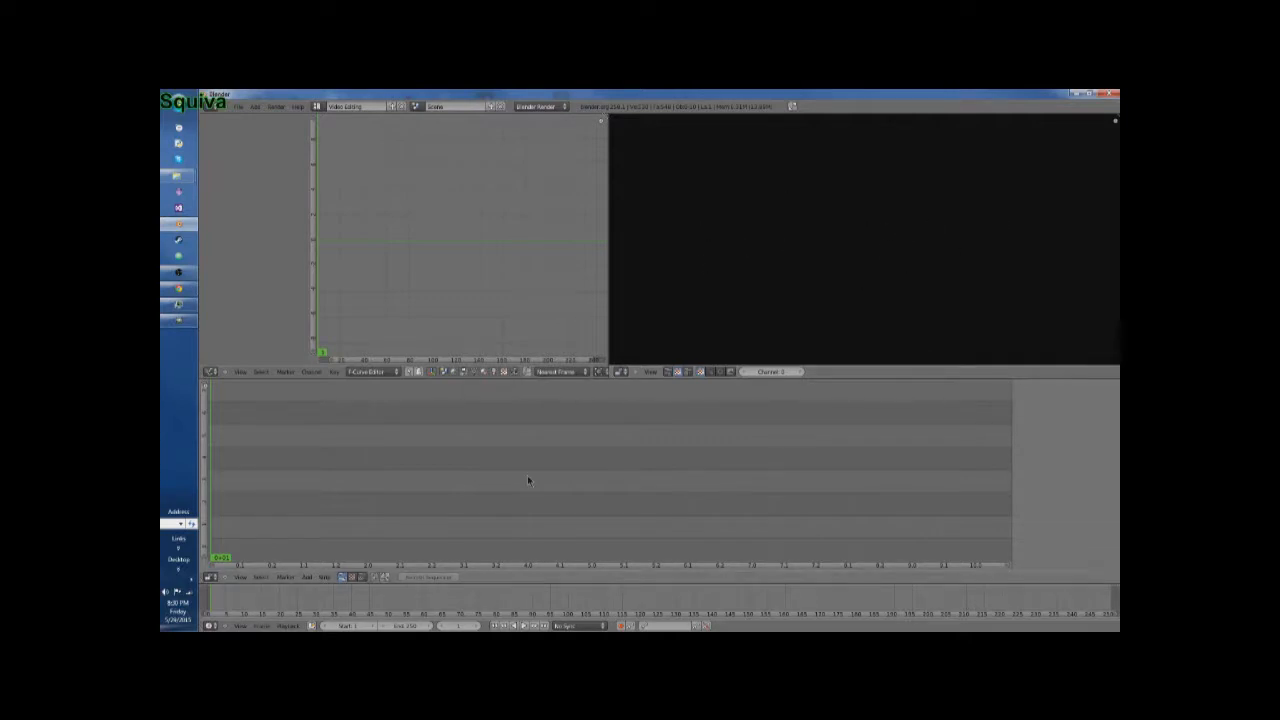
scroll(460, 471, down, 5)
scroll(459, 435, down, 1)
scroll(460, 440, down, 4)
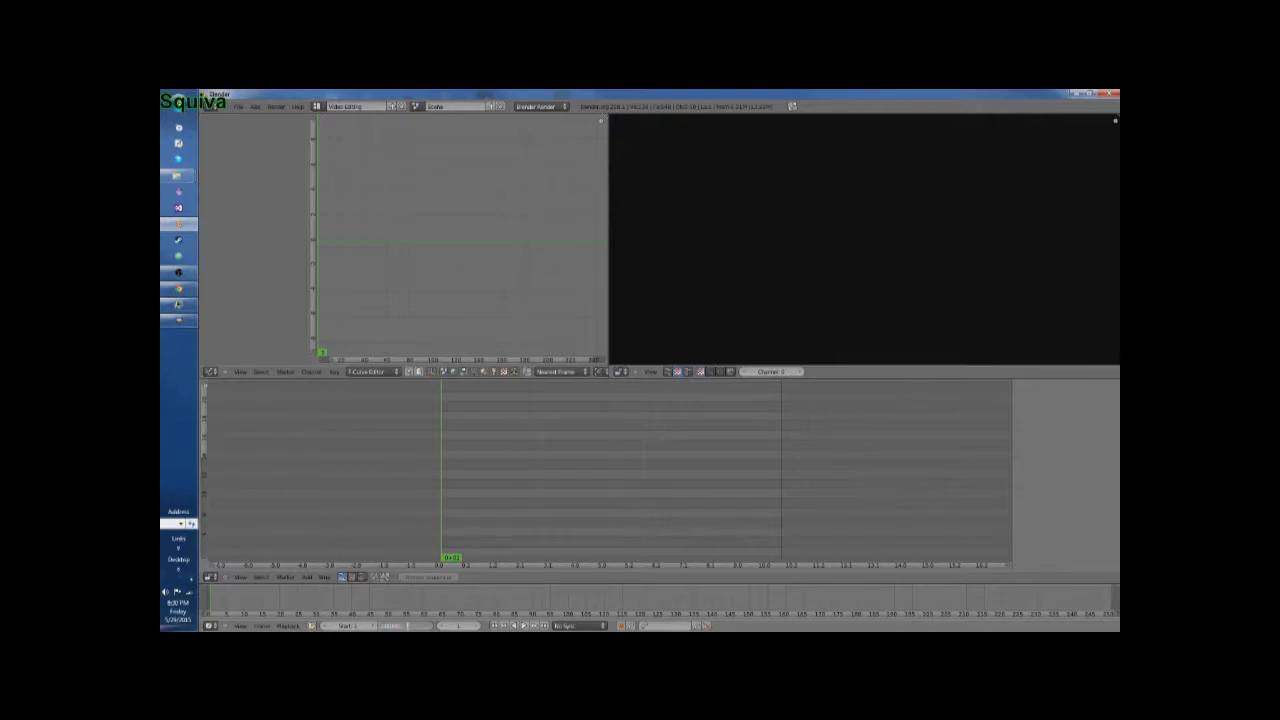
scroll(575, 442, up, 2)
scroll(642, 434, down, 4)
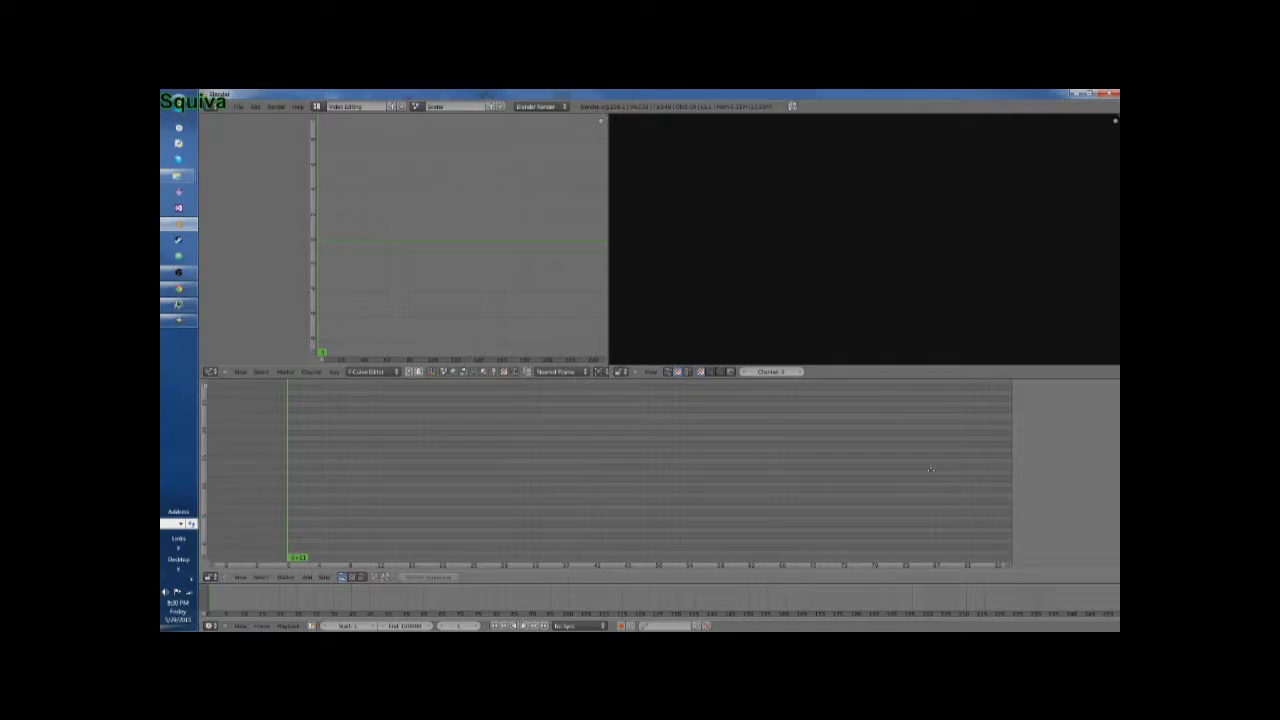
middle_drag(931, 470, 651, 476)
scroll(651, 476, down, 3)
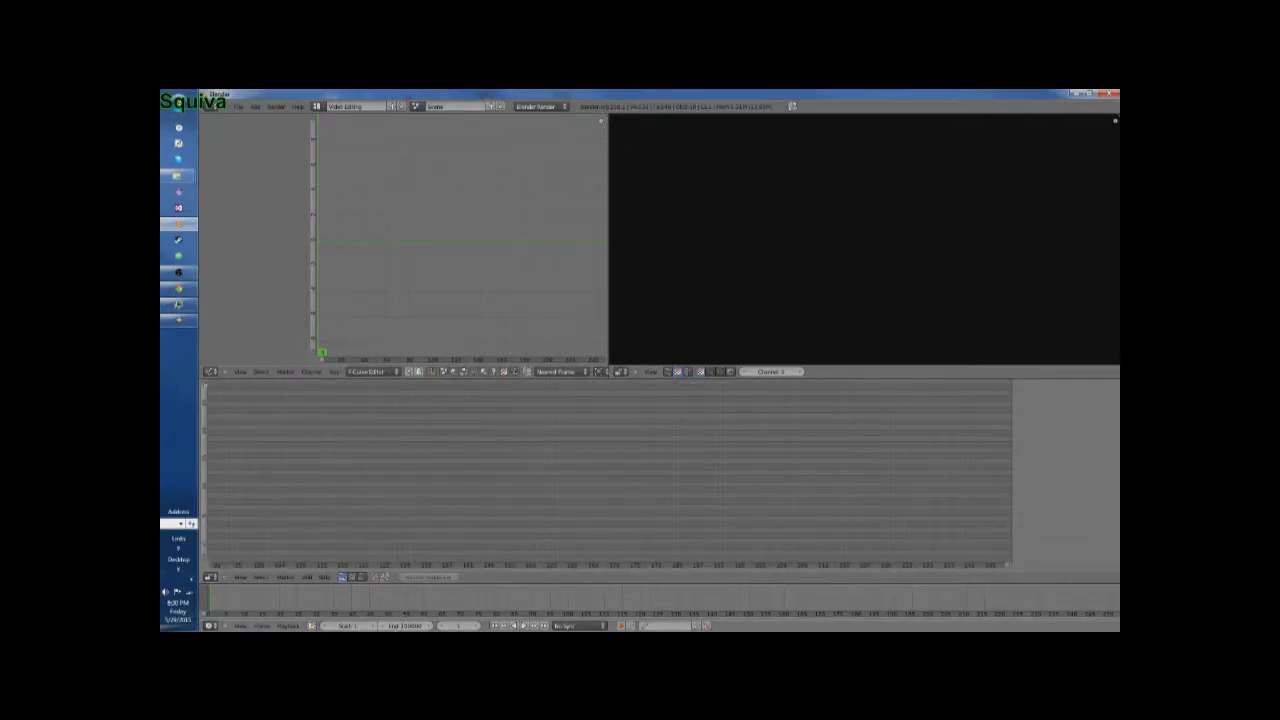
Step: Set the timeline's end frame to 200 and start playback
click(404, 625)
key(BackSpace)
text(200)
key(Return)
middle_drag(497, 474, 838, 470)
middle_drag(534, 484, 838, 461)
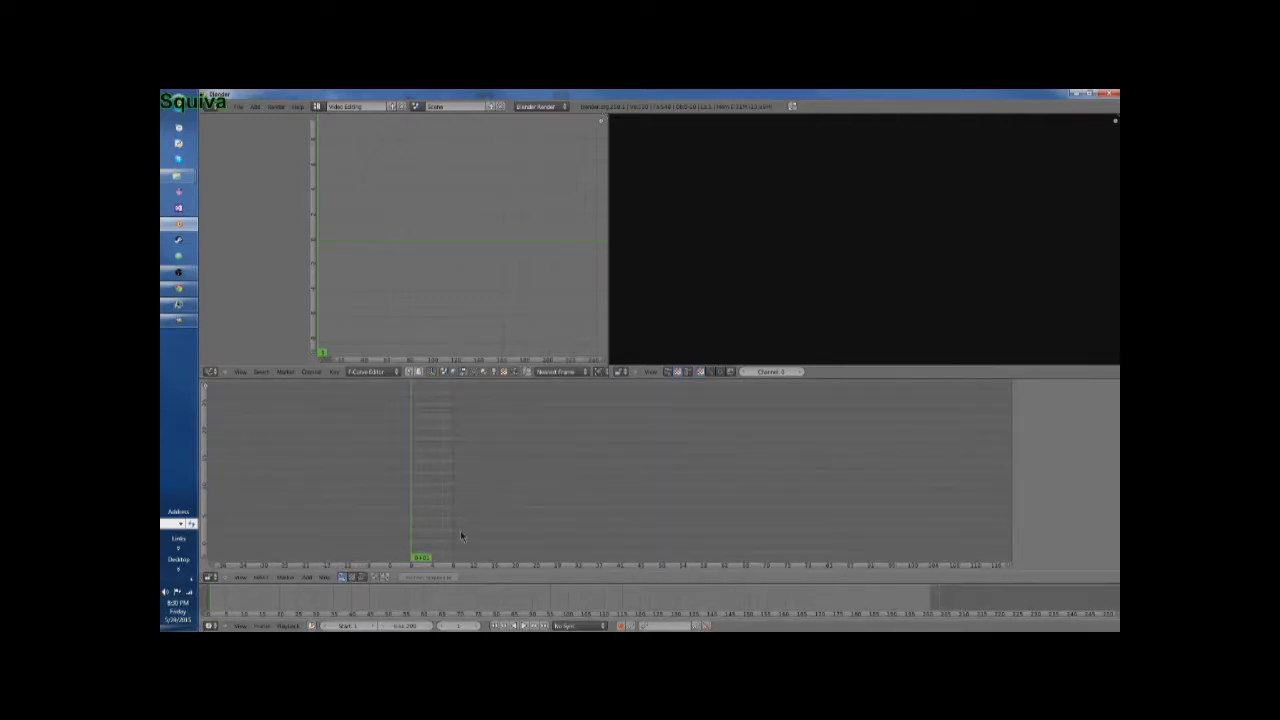
click(534, 626)
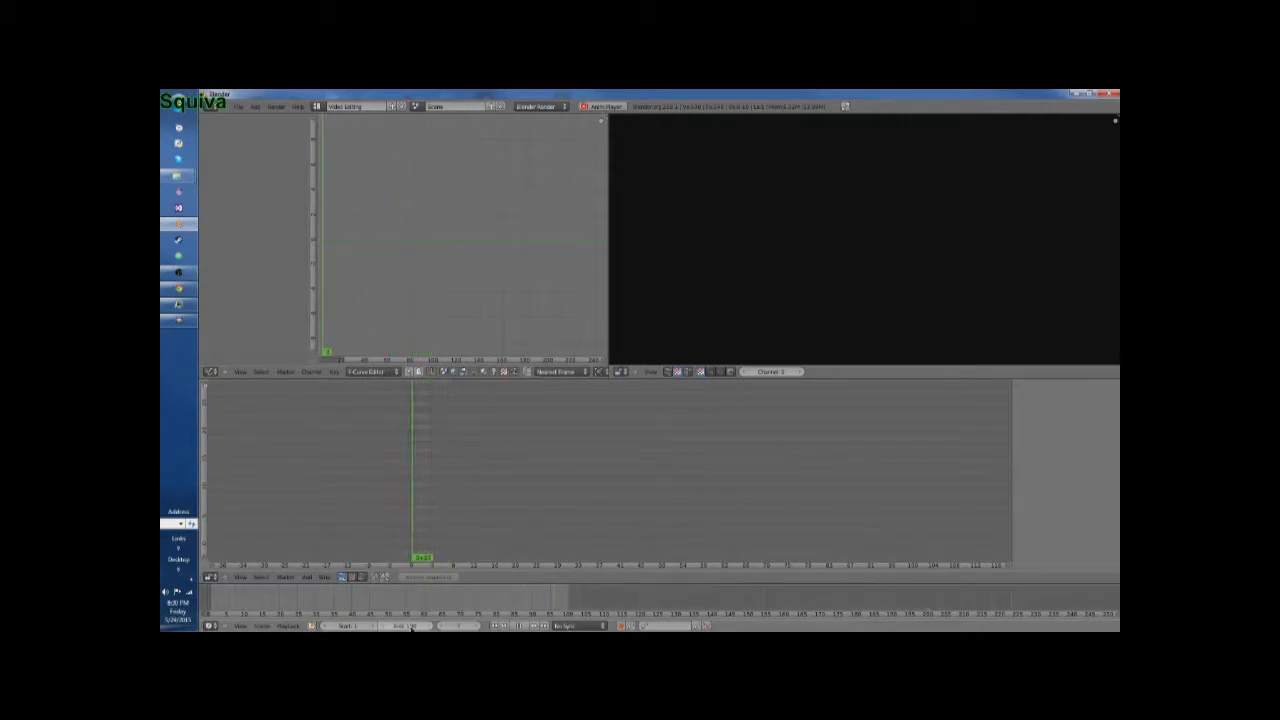
Step: Set the timeline's end frame to 10000
click(406, 627)
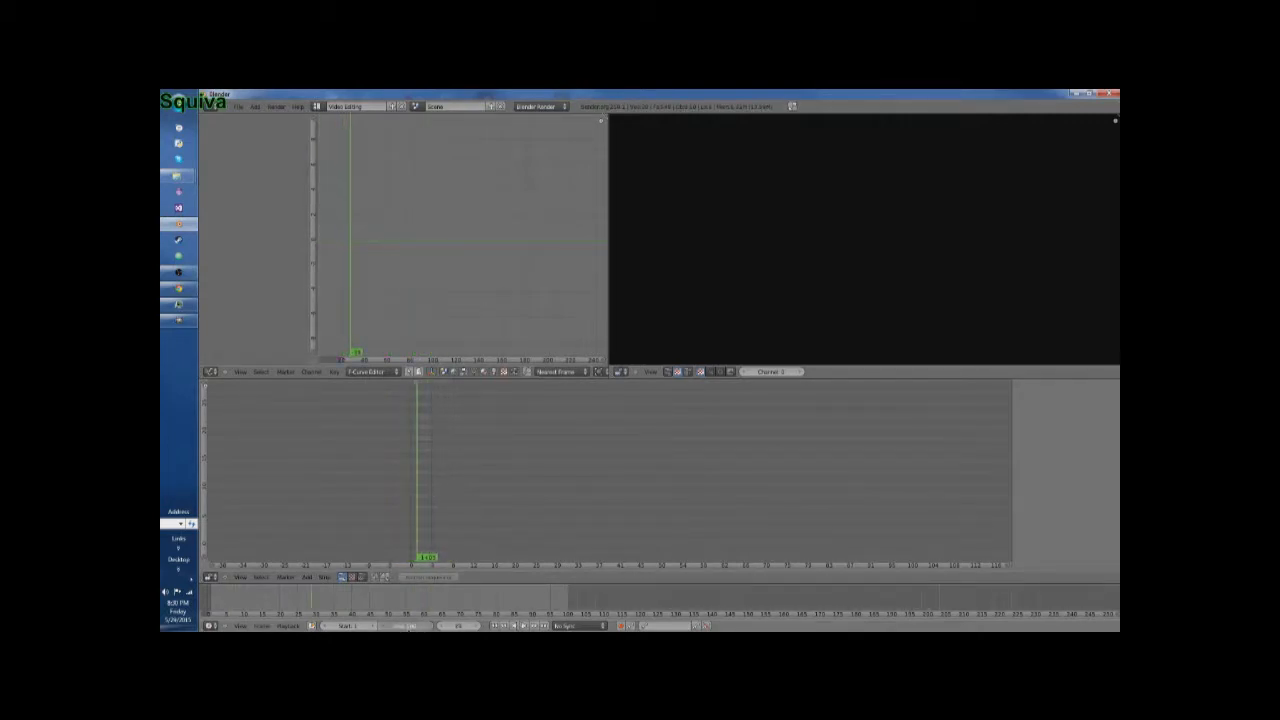
text(10000)
key(Return)
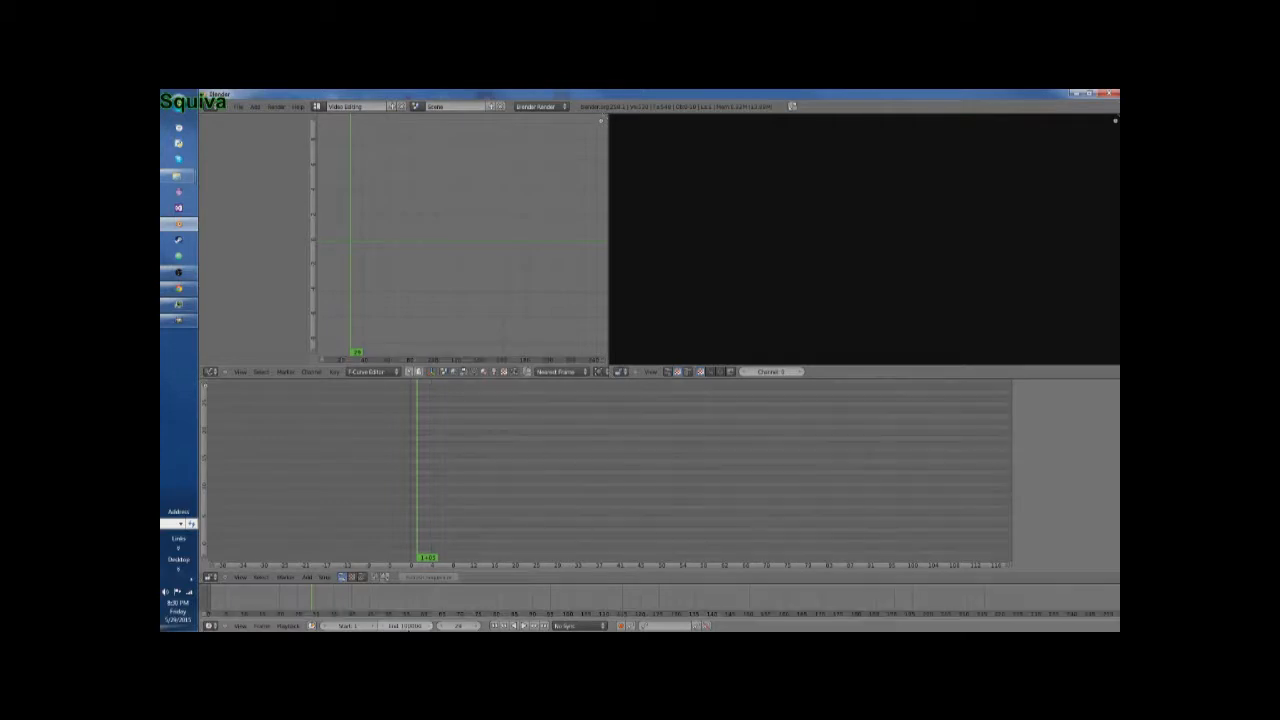
scroll(504, 508, up, 5)
scroll(500, 502, down, 2)
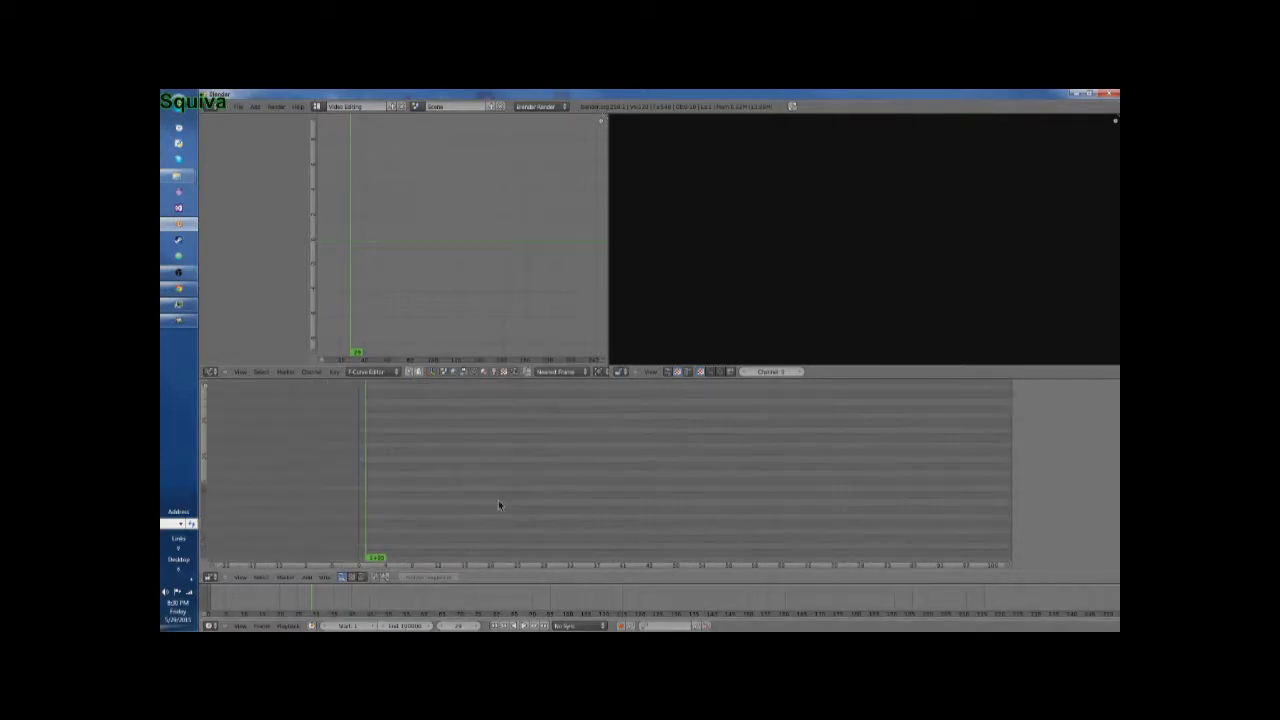
Step: Change the F-Curve editor area to a File Browser and open the engProject folder on the Desktop
click(212, 372)
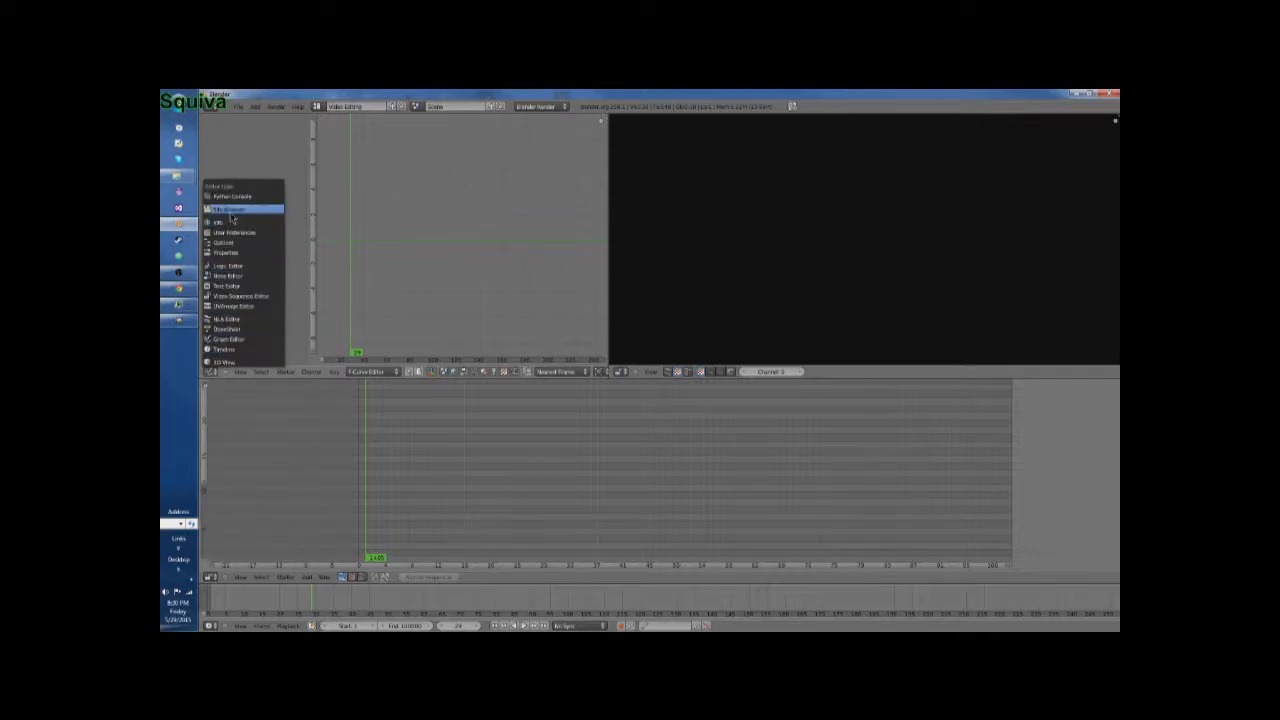
click(231, 211)
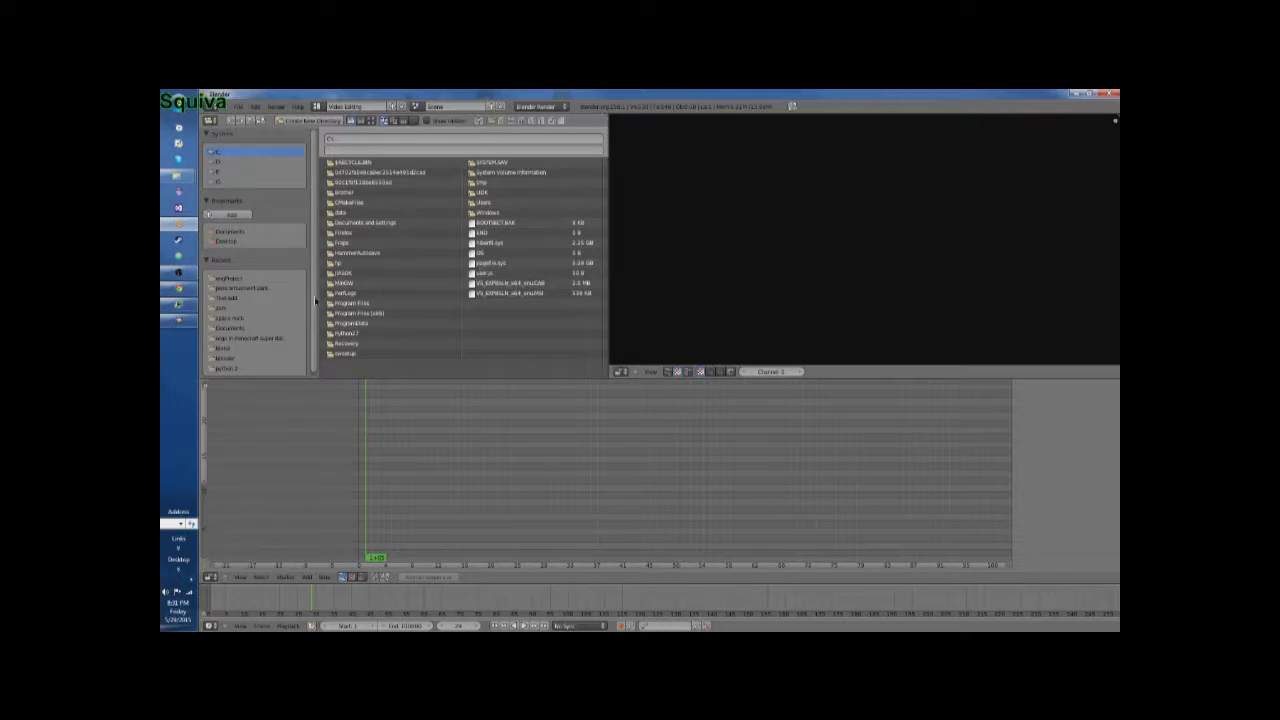
click(495, 203)
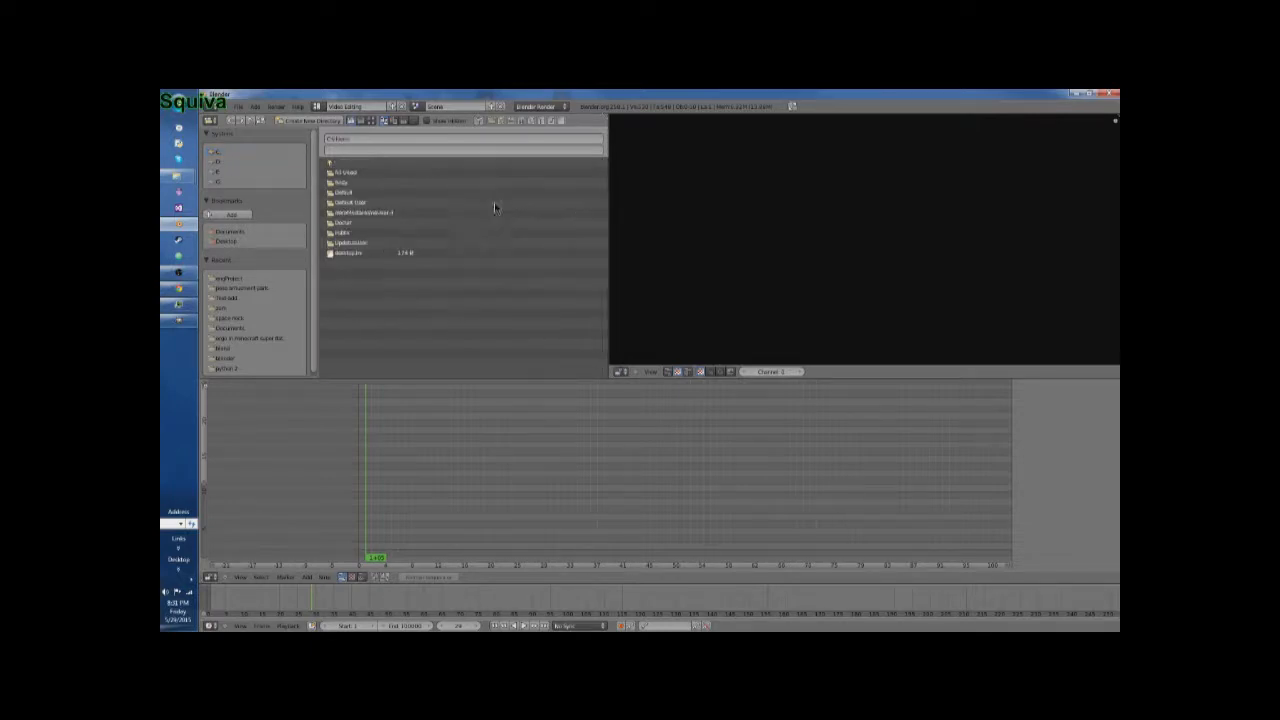
click(372, 182)
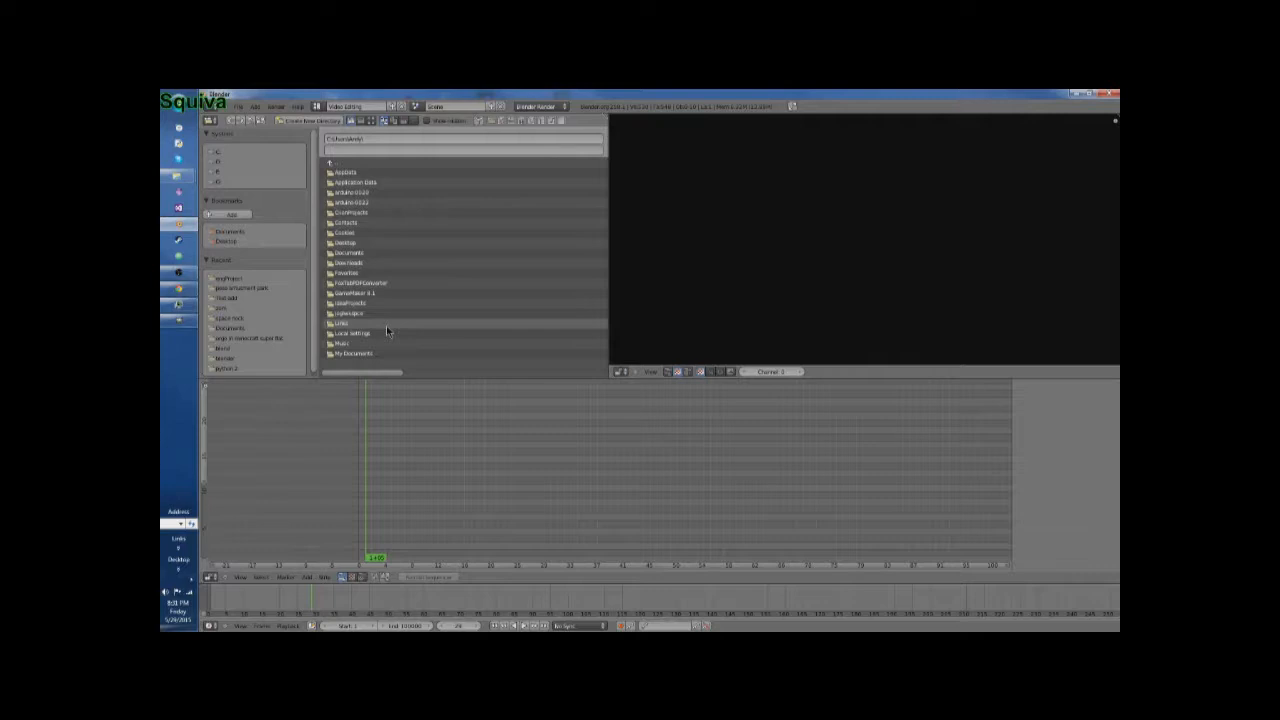
click(364, 243)
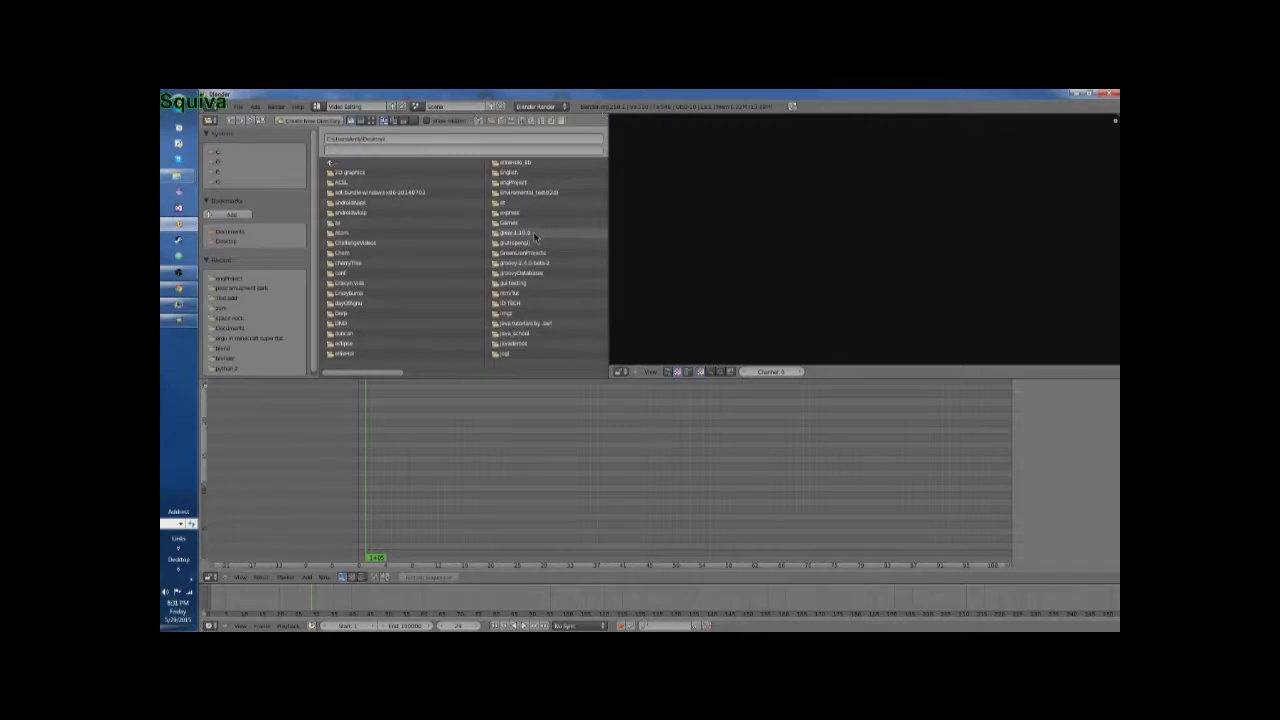
click(512, 183)
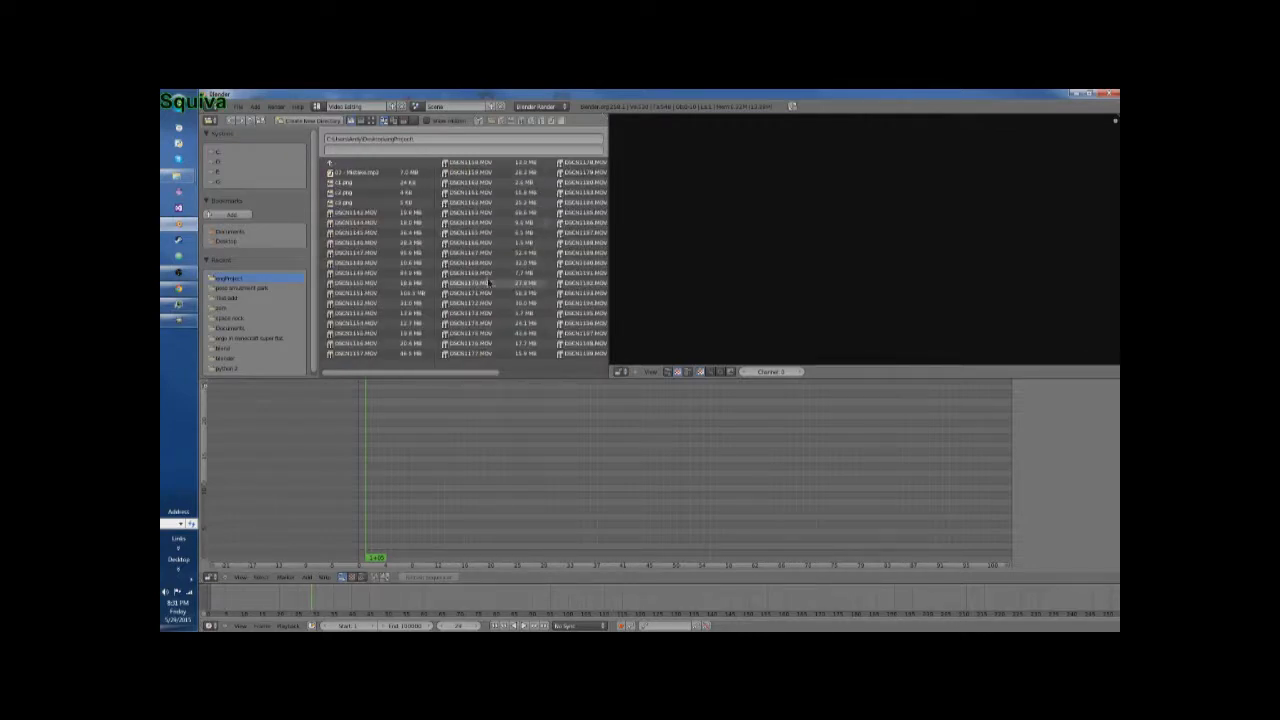
Step: Look through the engProject files and display them as thumbnails
scroll(488, 283, down, 5)
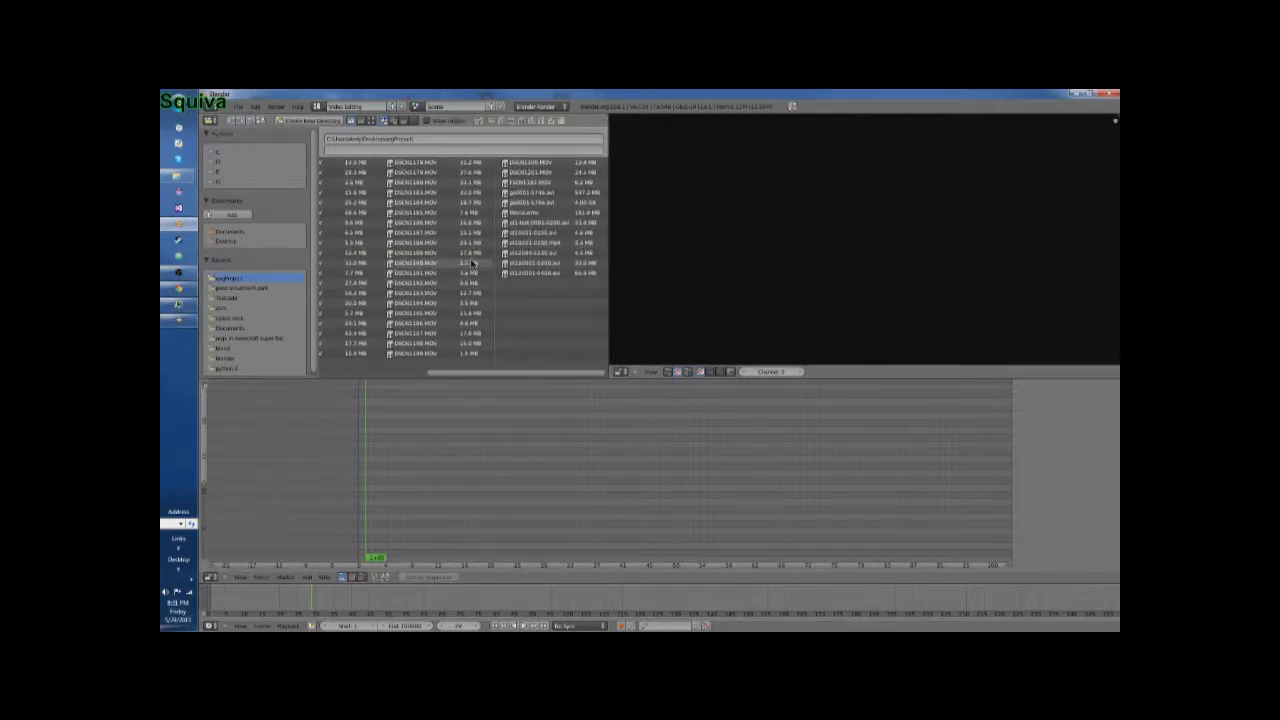
scroll(483, 274, up, 4)
scroll(488, 283, up, 1)
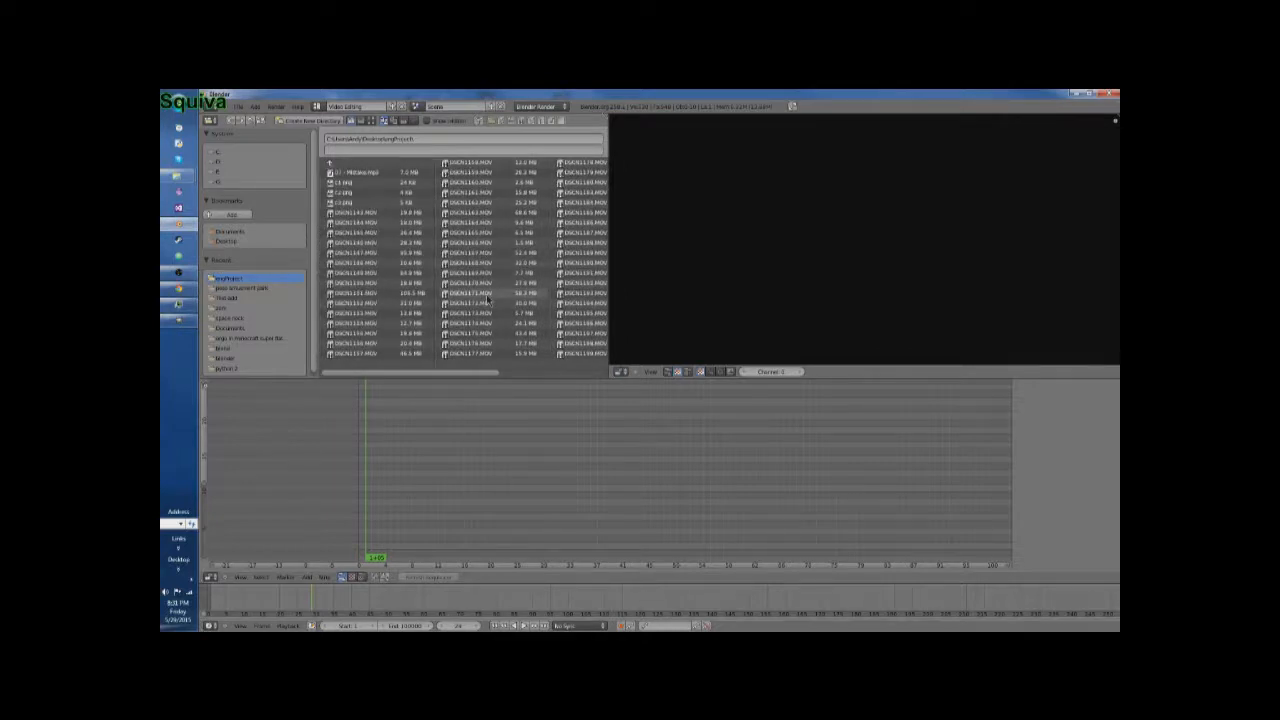
click(370, 120)
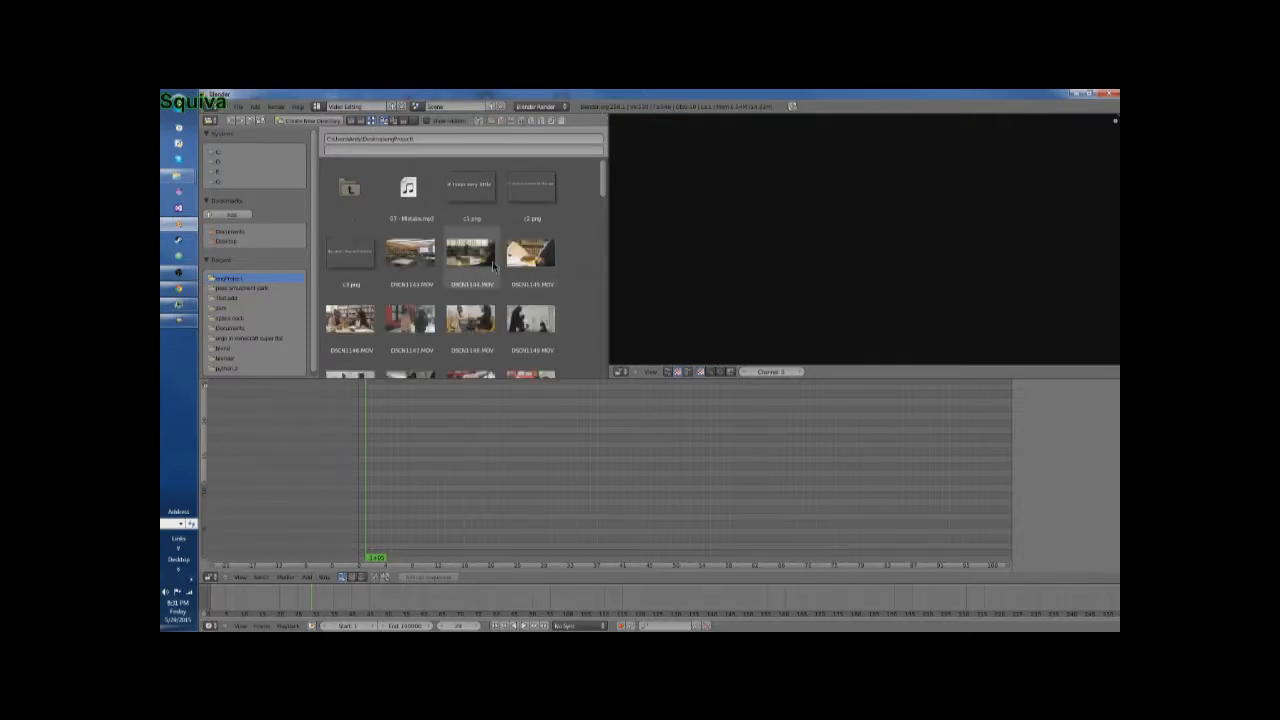
click(179, 320)
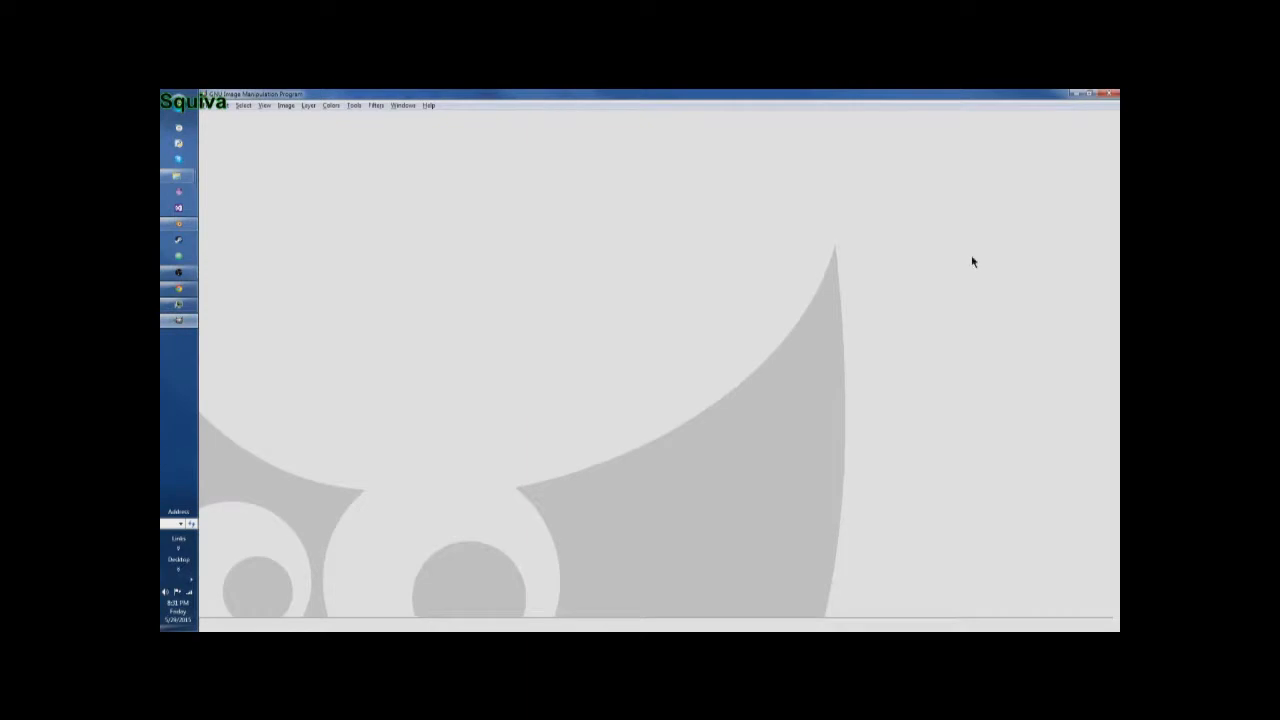
click(1073, 94)
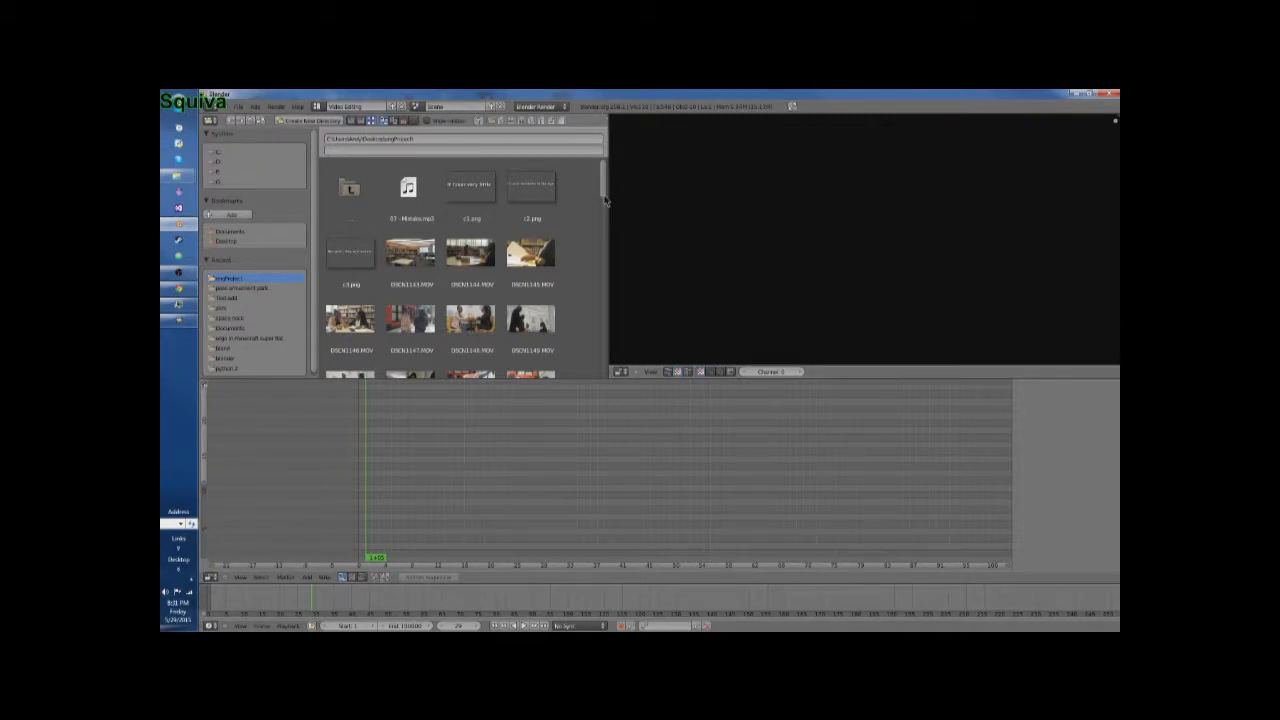
Step: Add the clip DSCN1143.MOV from the file browser to the sequencer
drag(603, 193, 603, 197)
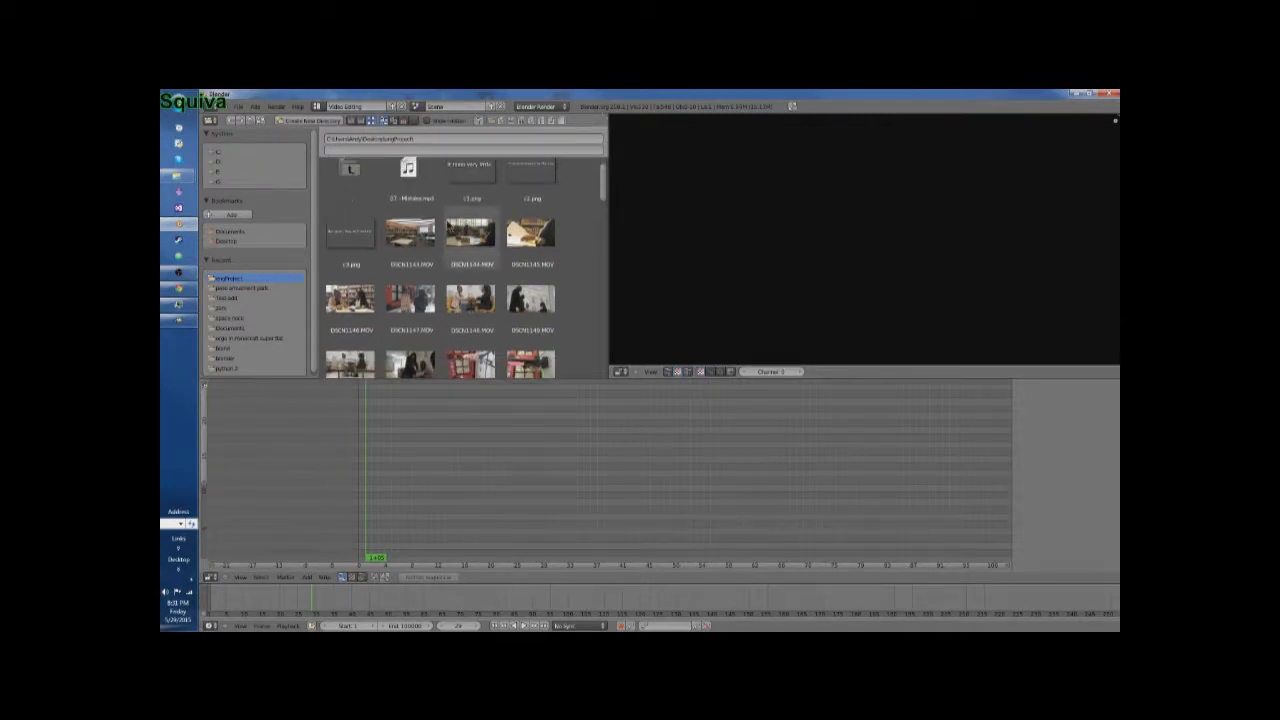
drag(414, 229, 482, 482)
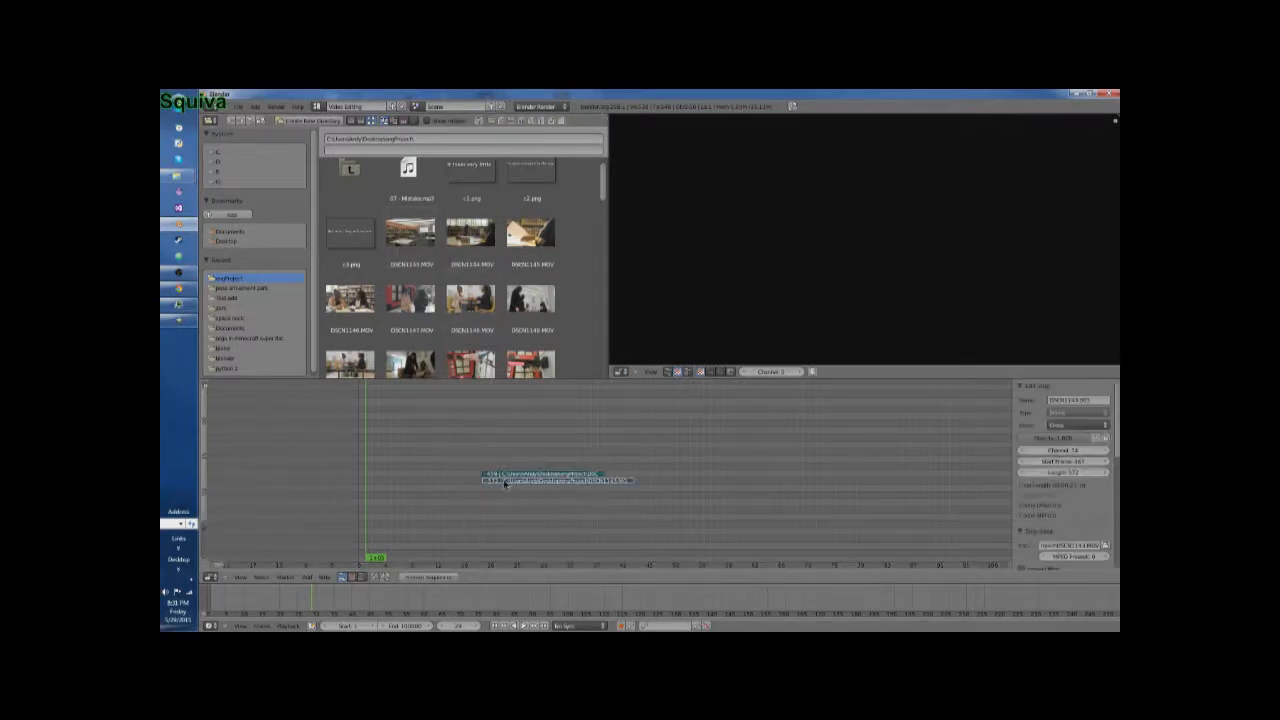
key(g)
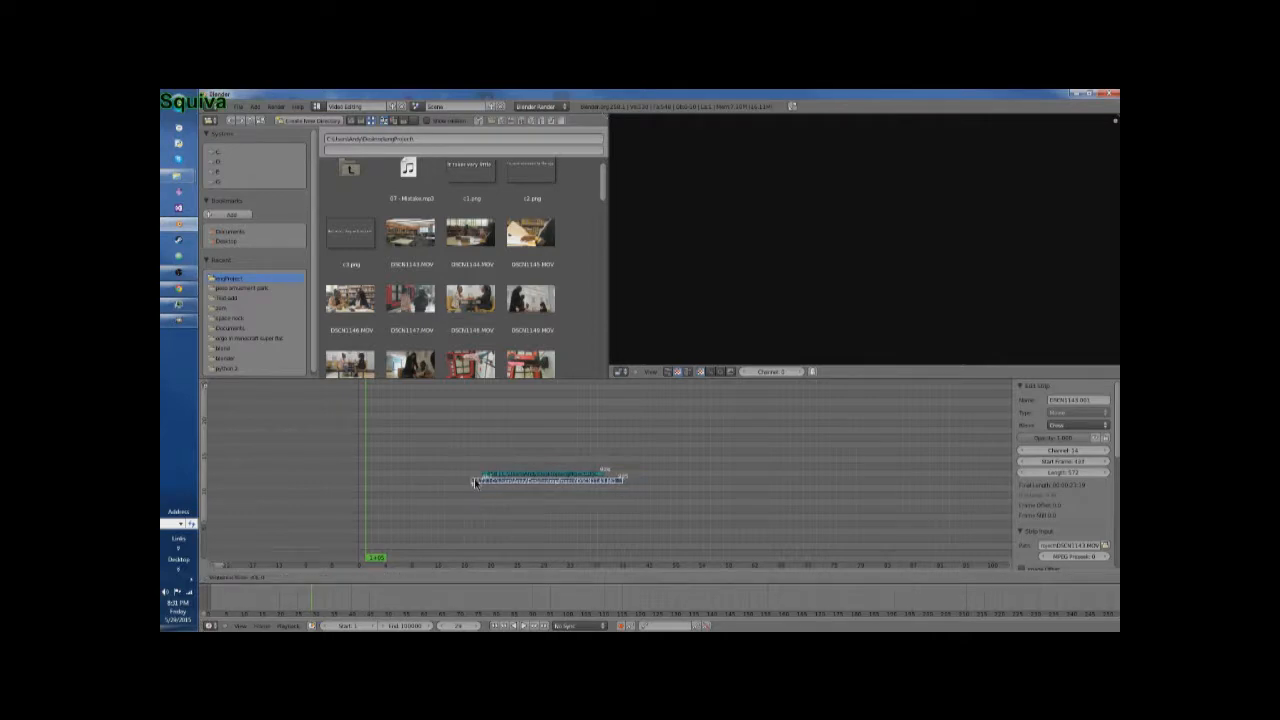
key(Escape)
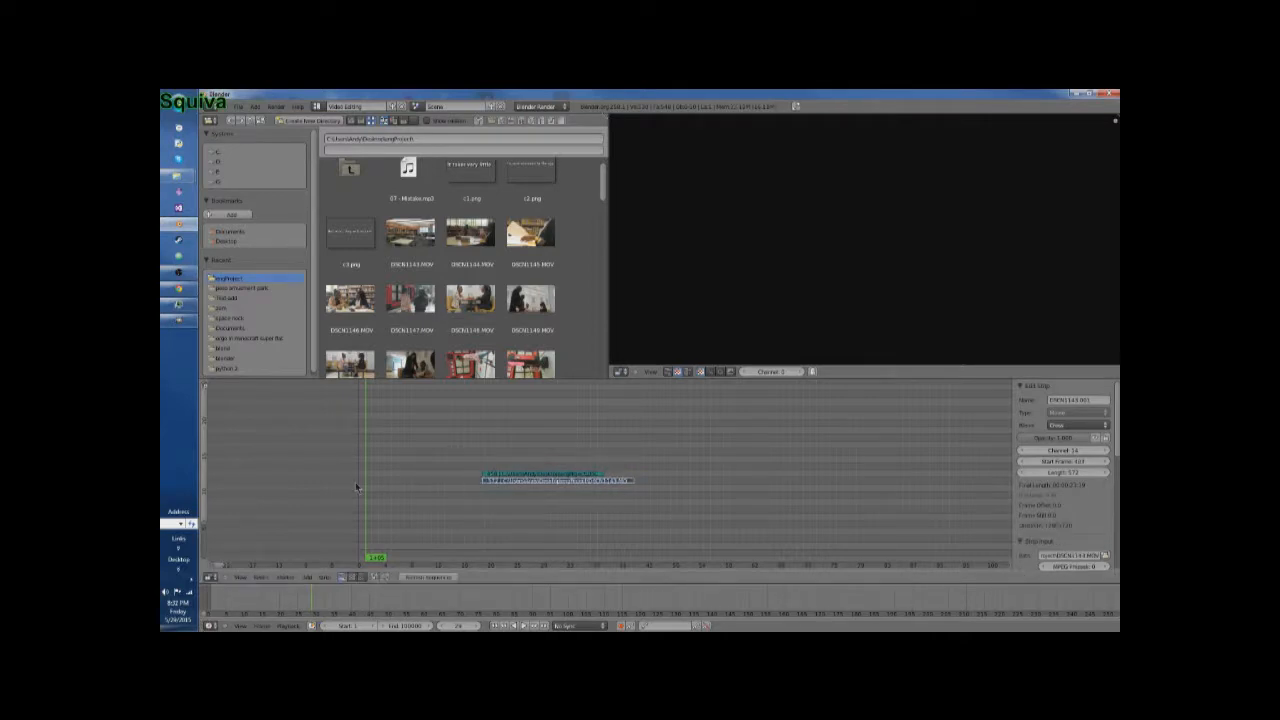
Step: Move the video and sound strips of DSCN1143.MOV to the beginning of the sequence so they start together
right_click(531, 475)
right_drag(533, 482, 470, 486)
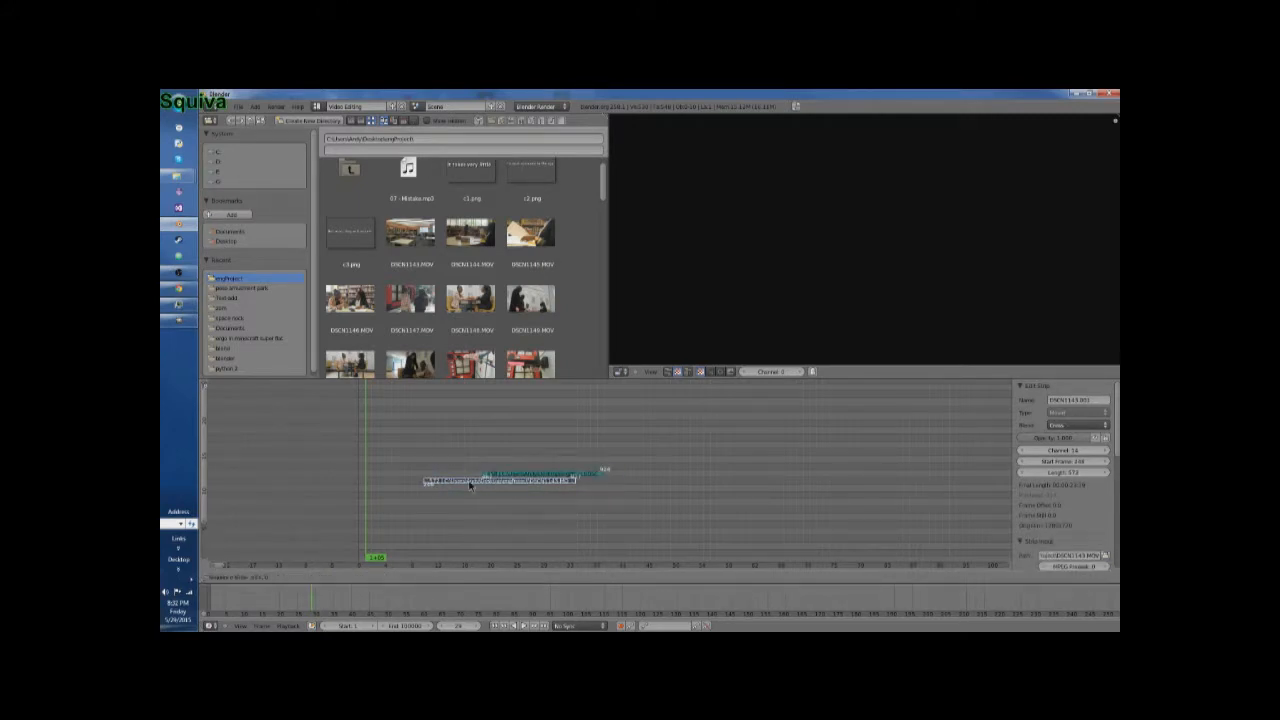
right_drag(470, 486, 404, 481)
right_click(486, 474)
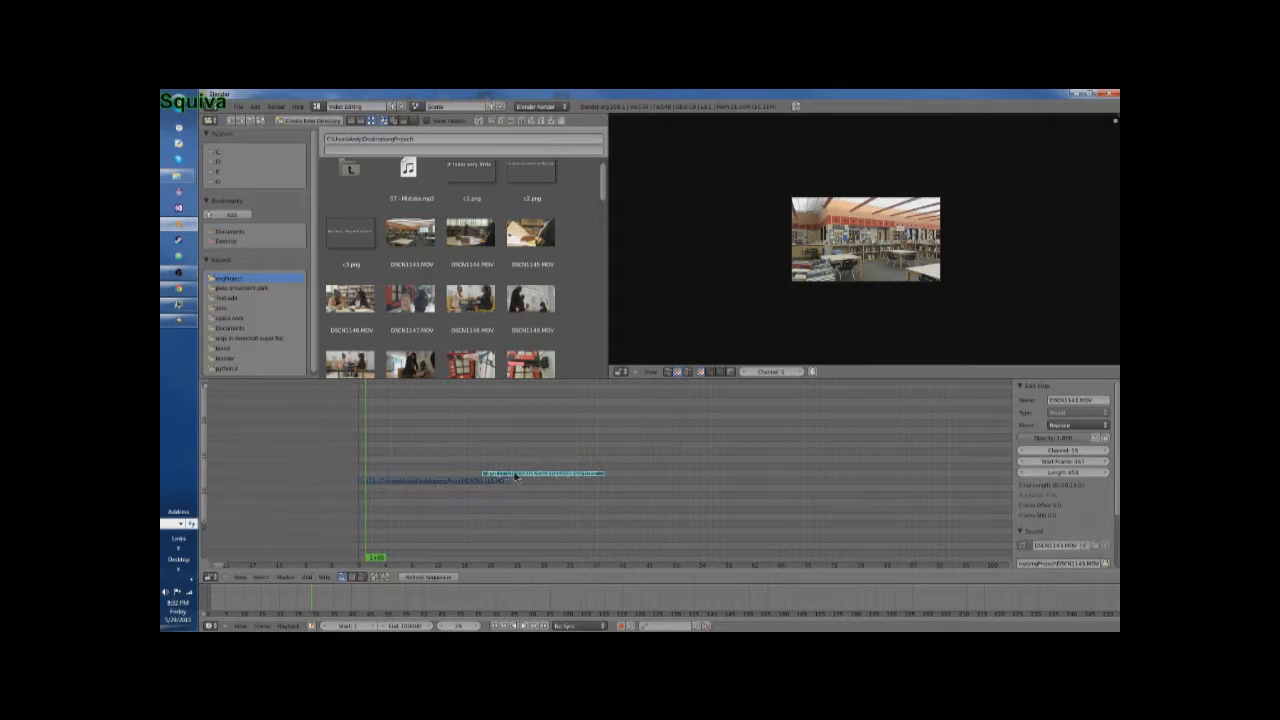
right_drag(504, 477, 386, 478)
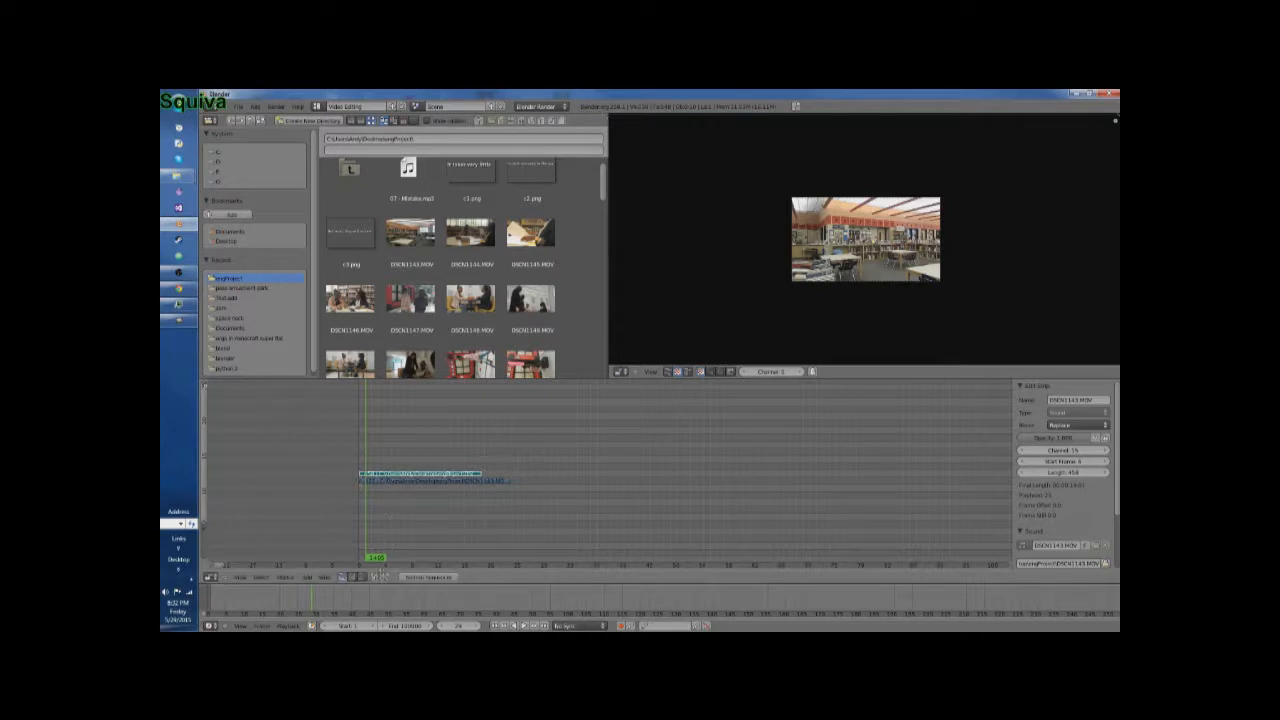
Step: Set the timeline's start frame to 4 and play the sequence
click(362, 628)
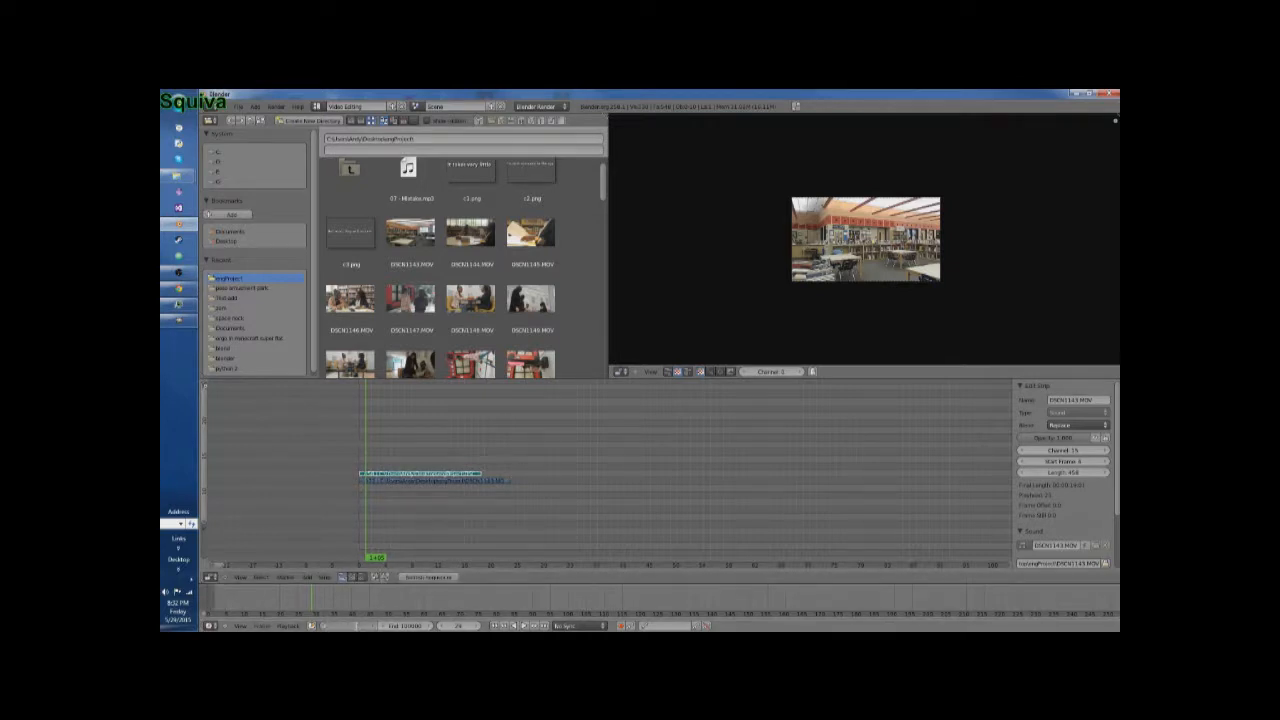
key(Return)
scroll(398, 499, up, 5)
middle_drag(396, 498, 484, 481)
scroll(434, 484, up, 5)
click(521, 626)
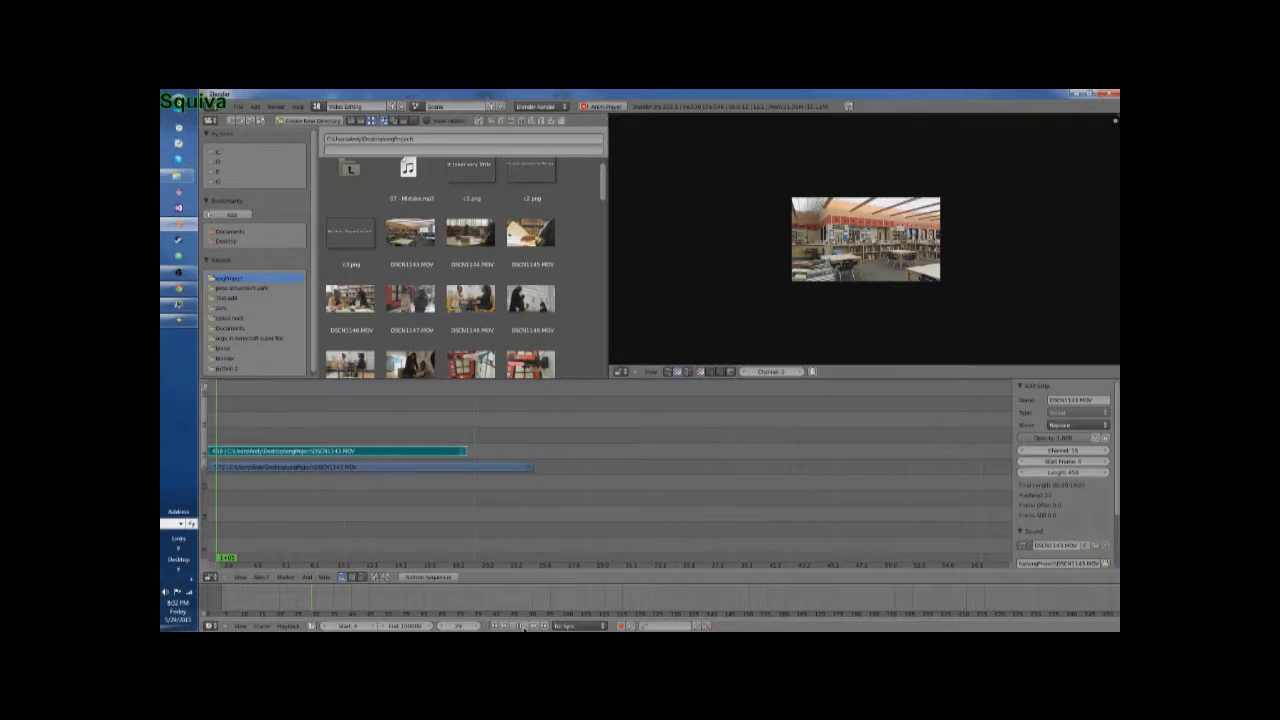
scroll(653, 492, down, 2)
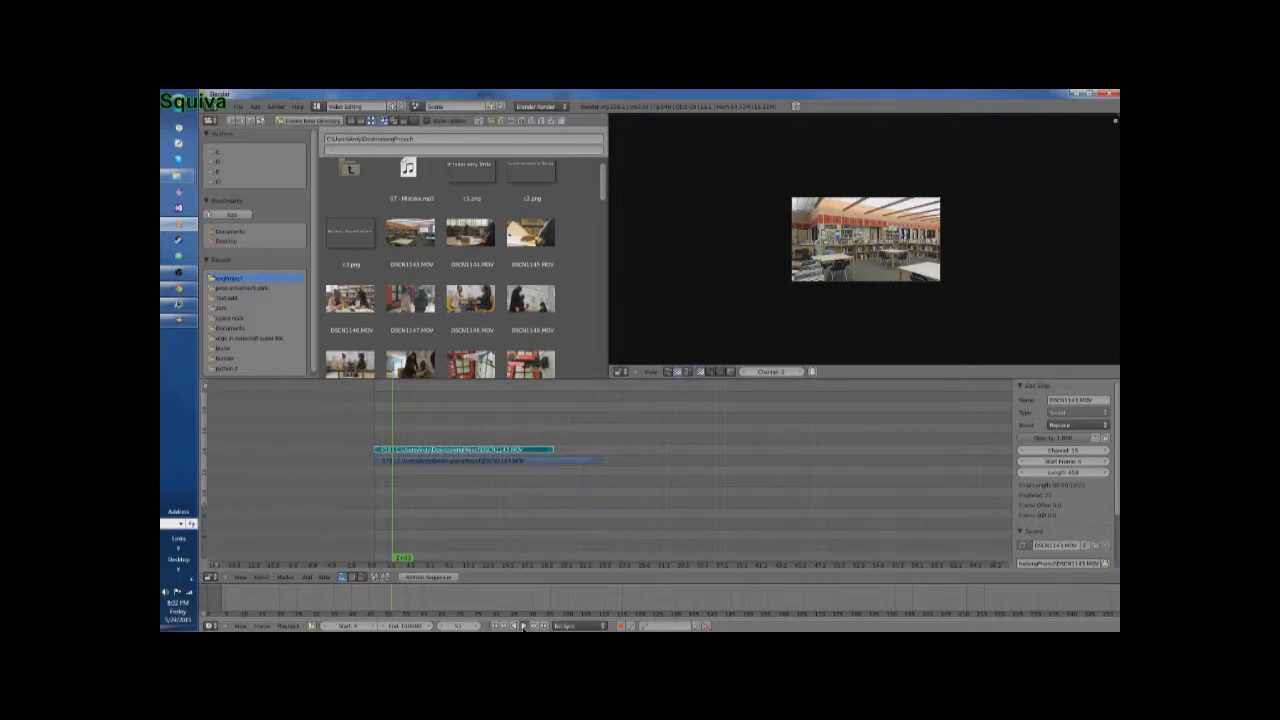
Step: Set the playback sync mode to AV-sync and play a short part of the clip
click(580, 626)
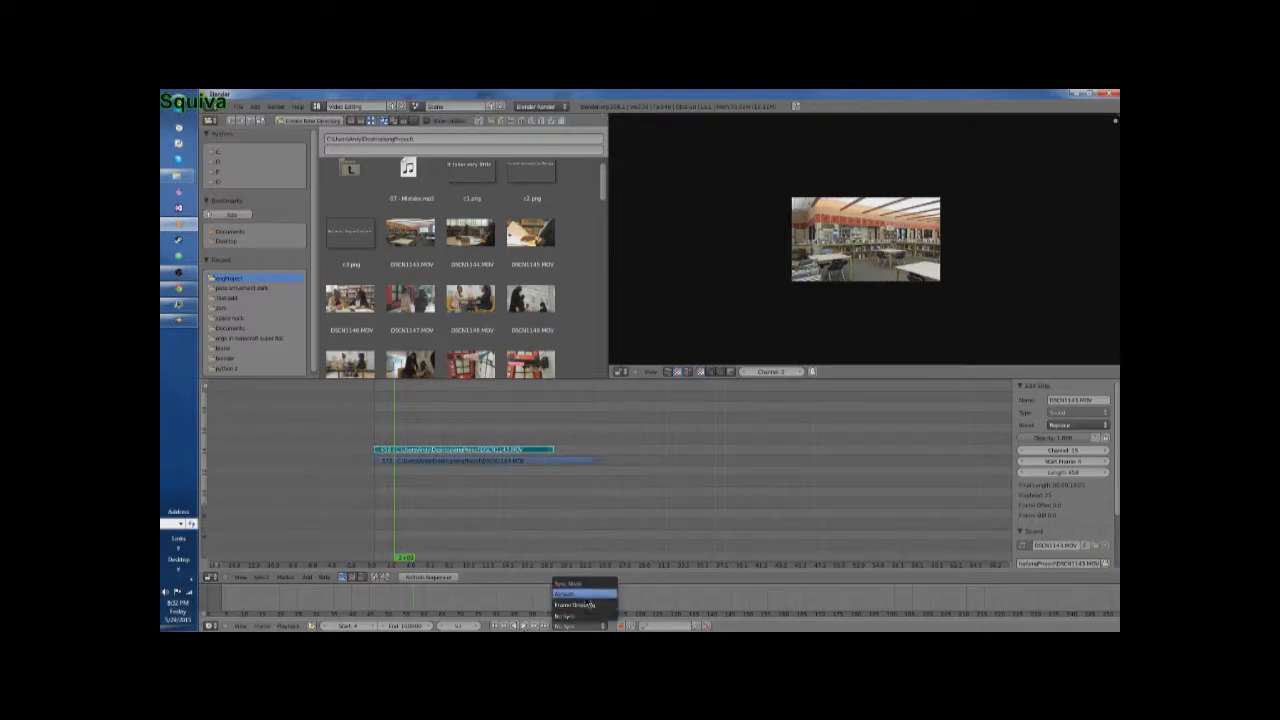
click(575, 594)
click(527, 626)
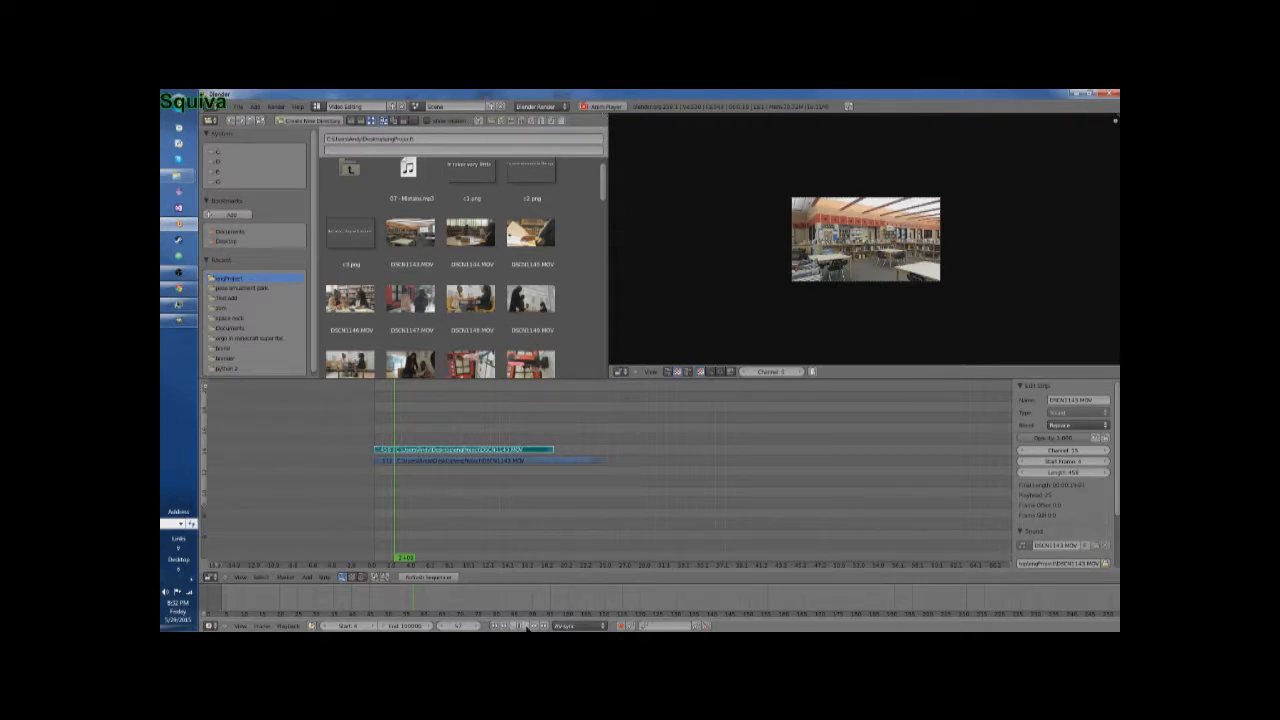
click(527, 626)
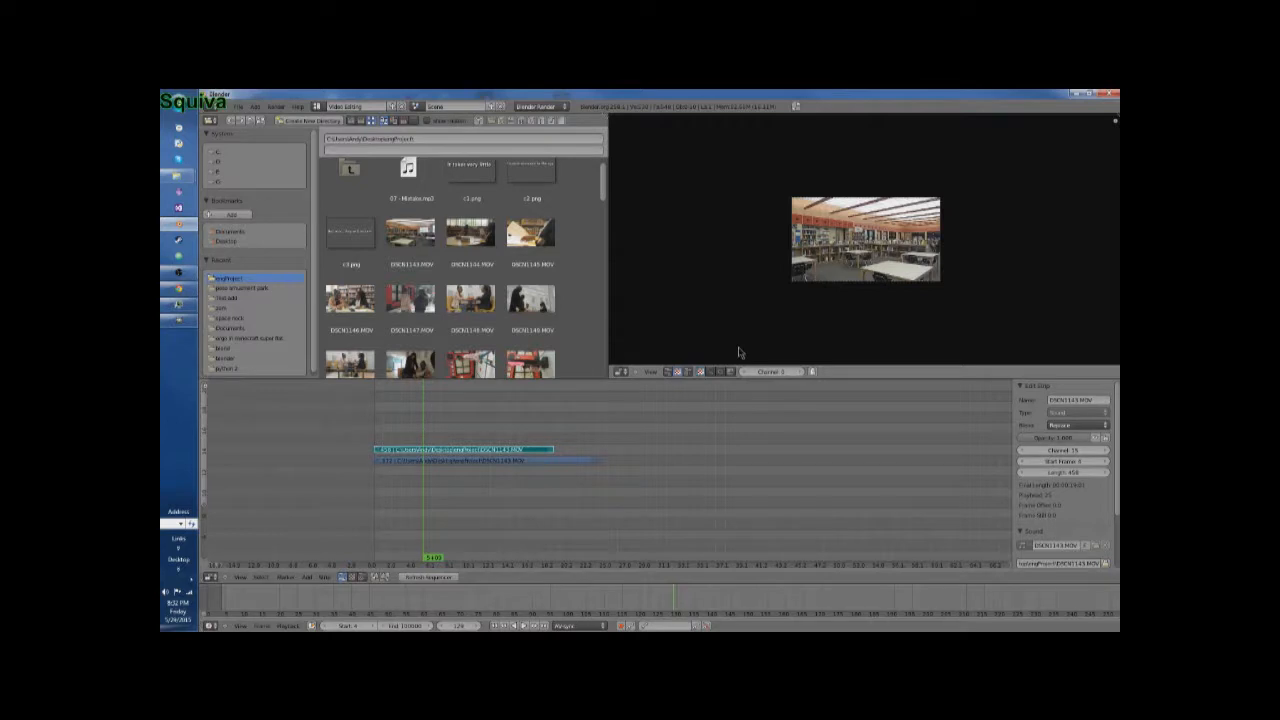
Step: Delete the sound strip of DSCN1143.MOV from the sequencer, keeping its video strip
right_click(560, 461)
right_click(540, 451)
right_click(540, 460)
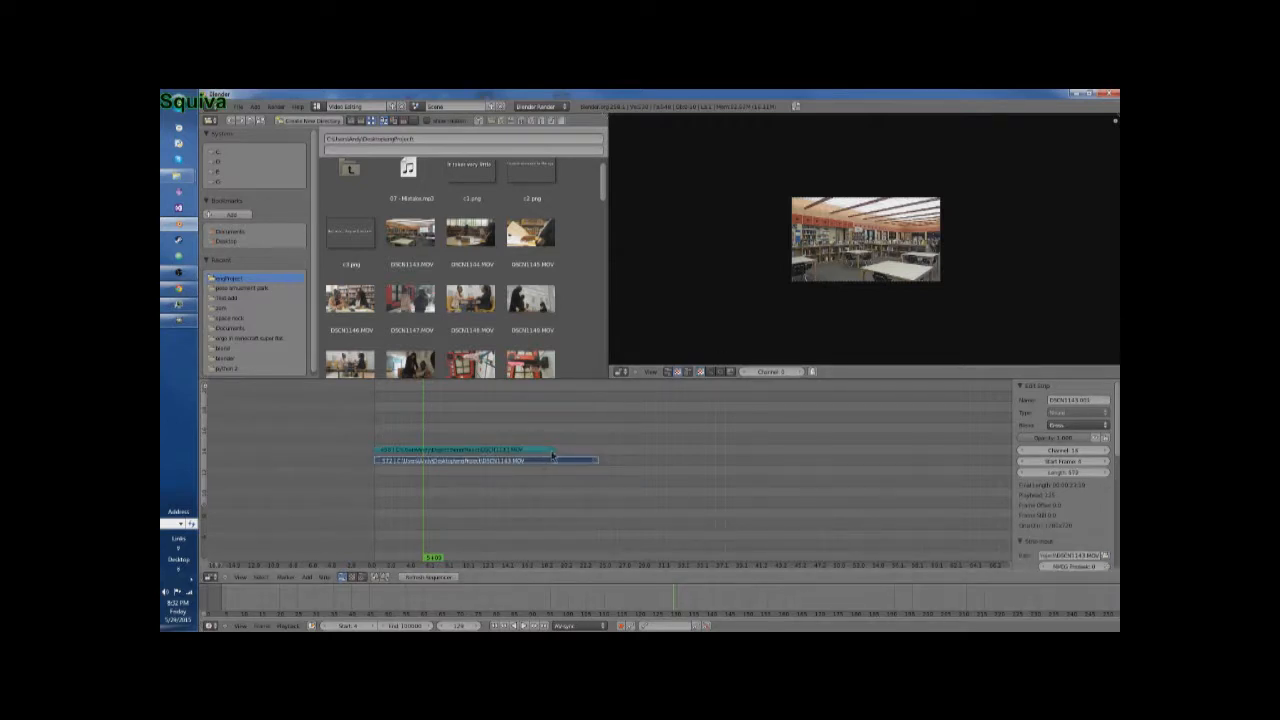
right_click(553, 450)
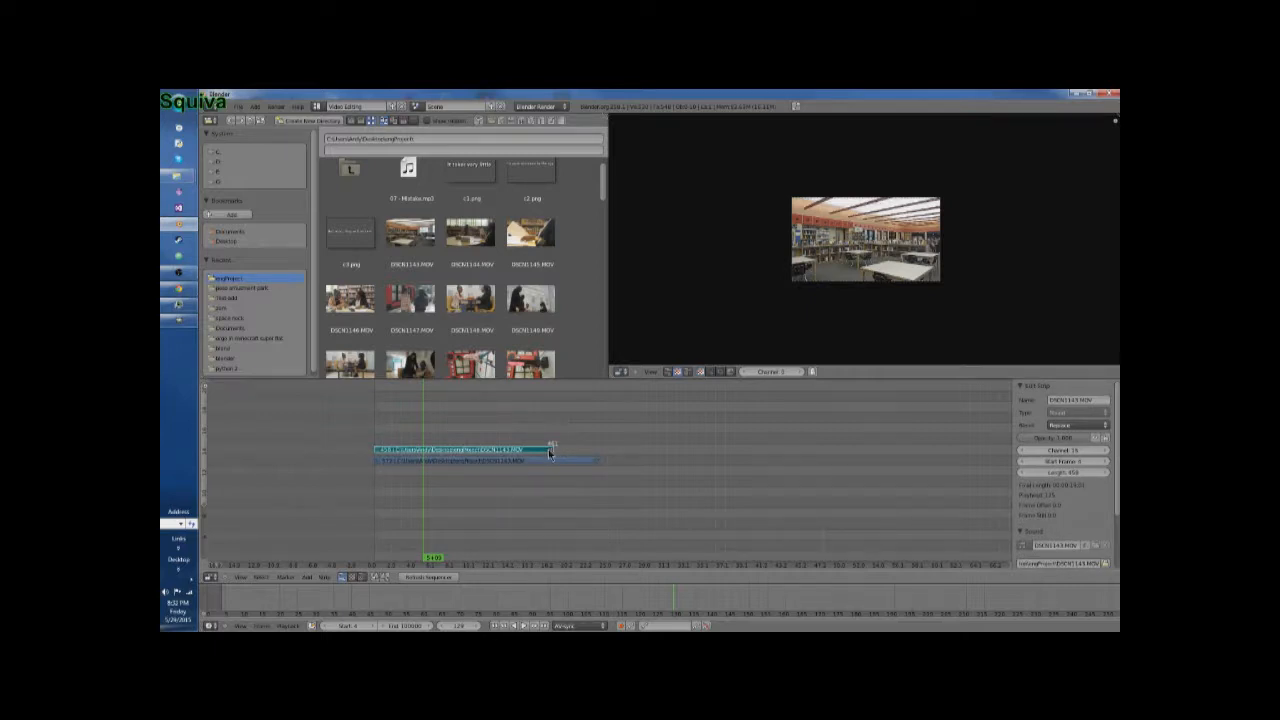
key(x)
click(549, 452)
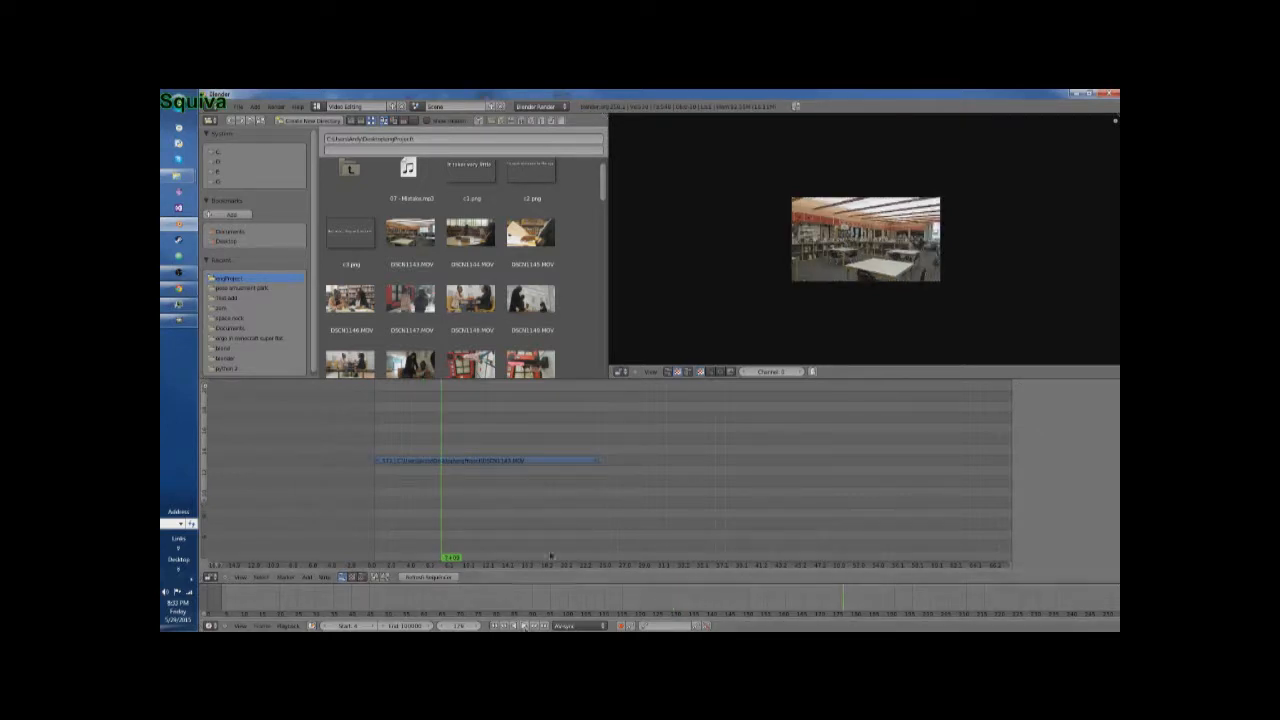
Step: Try the music file 07 - Mistake.mp3 below the video strip, play it briefly and delete the music strip
scroll(605, 205, up, 1)
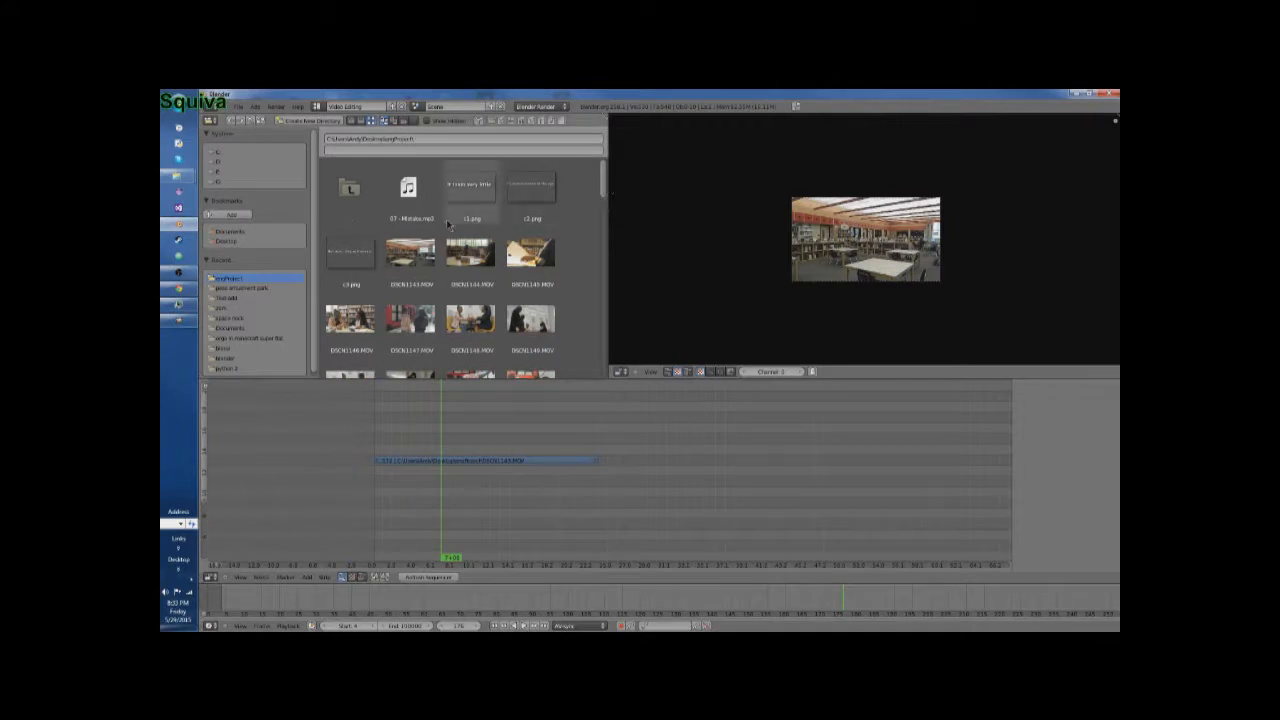
drag(418, 197, 402, 511)
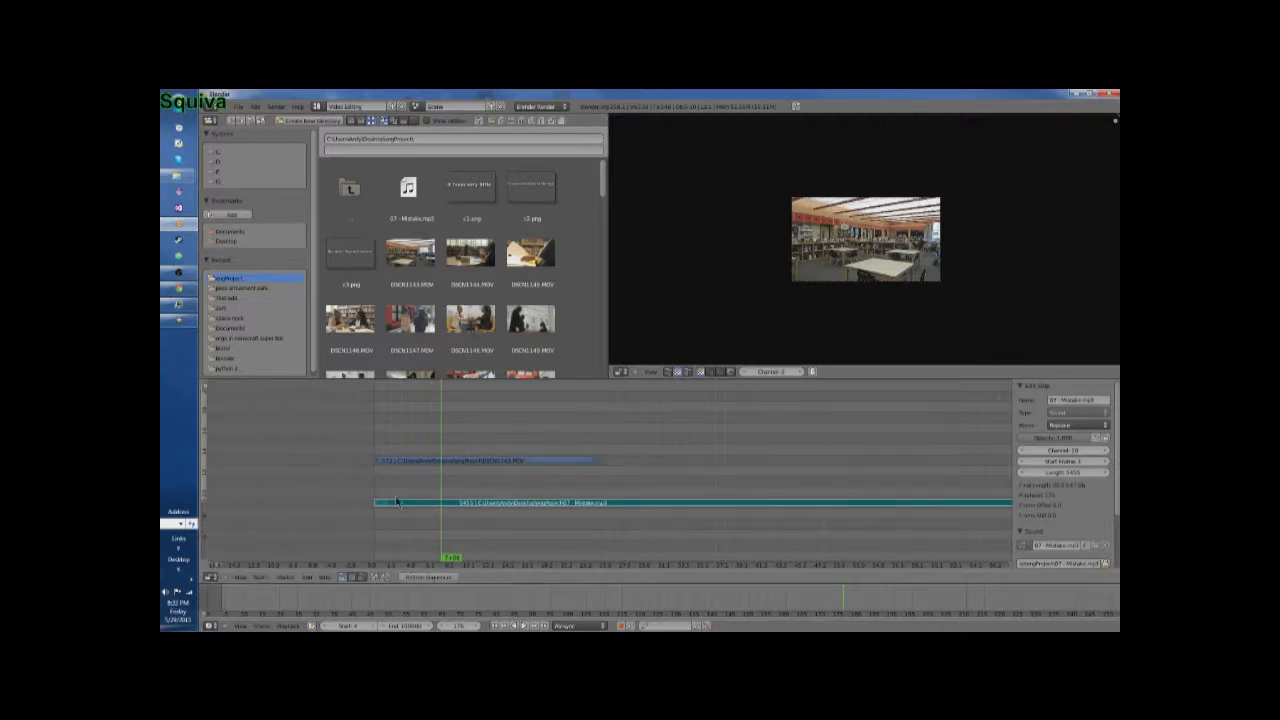
click(521, 627)
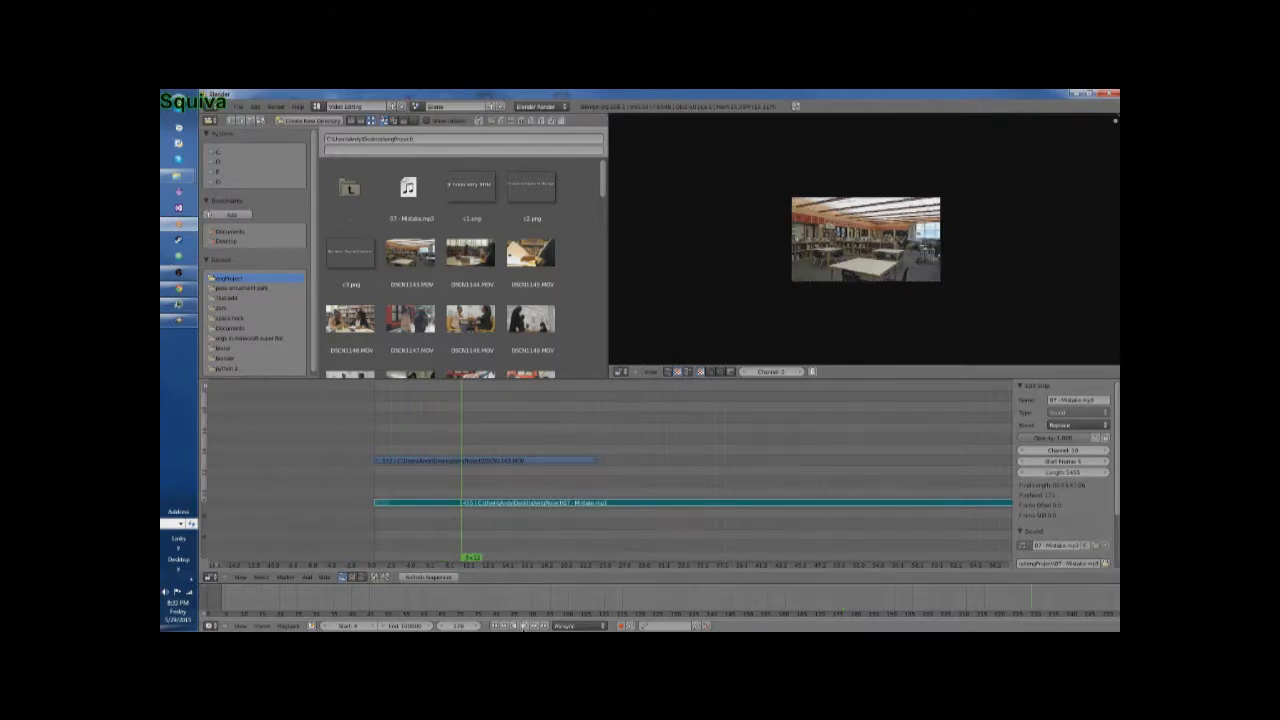
key(x)
click(537, 506)
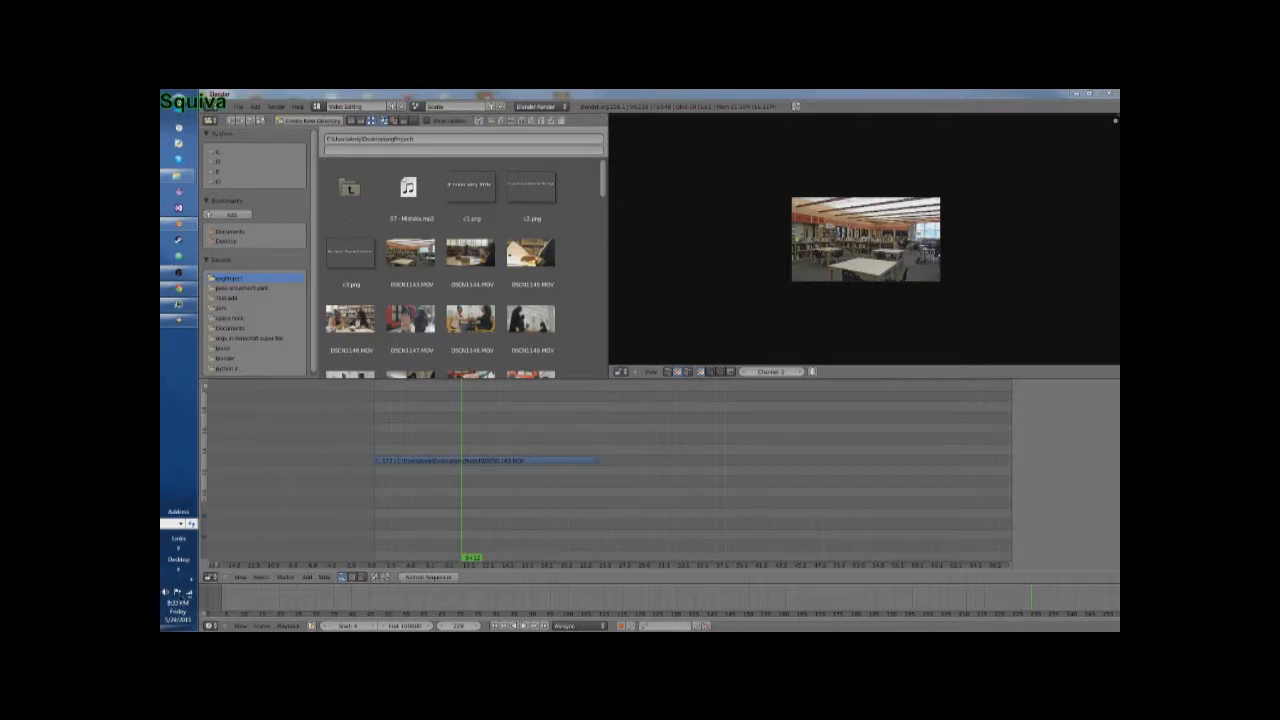
Step: Lower the computer's system volume and return to the sequencer
click(166, 593)
drag(218, 553, 222, 565)
click(474, 518)
Step: Add 07 - Mistake.mp3 below the video strip, align its start with the video and play the beginning
drag(408, 188, 428, 513)
key(g)
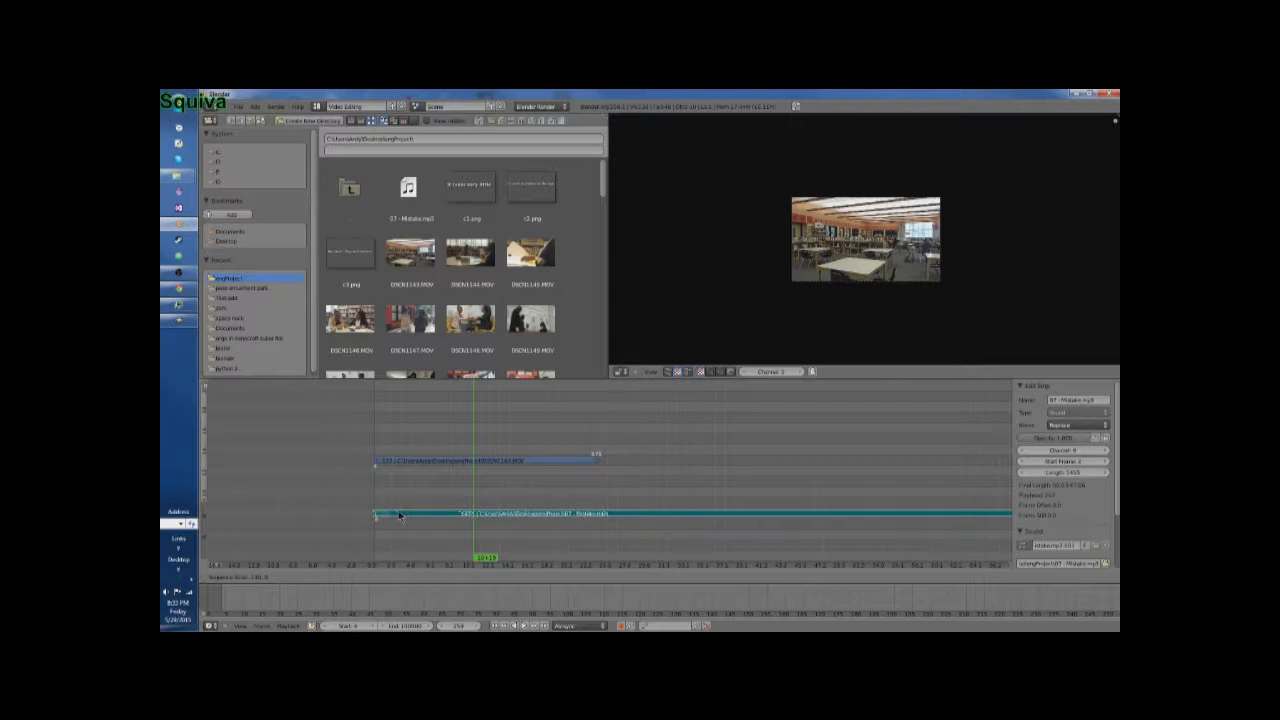
click(398, 515)
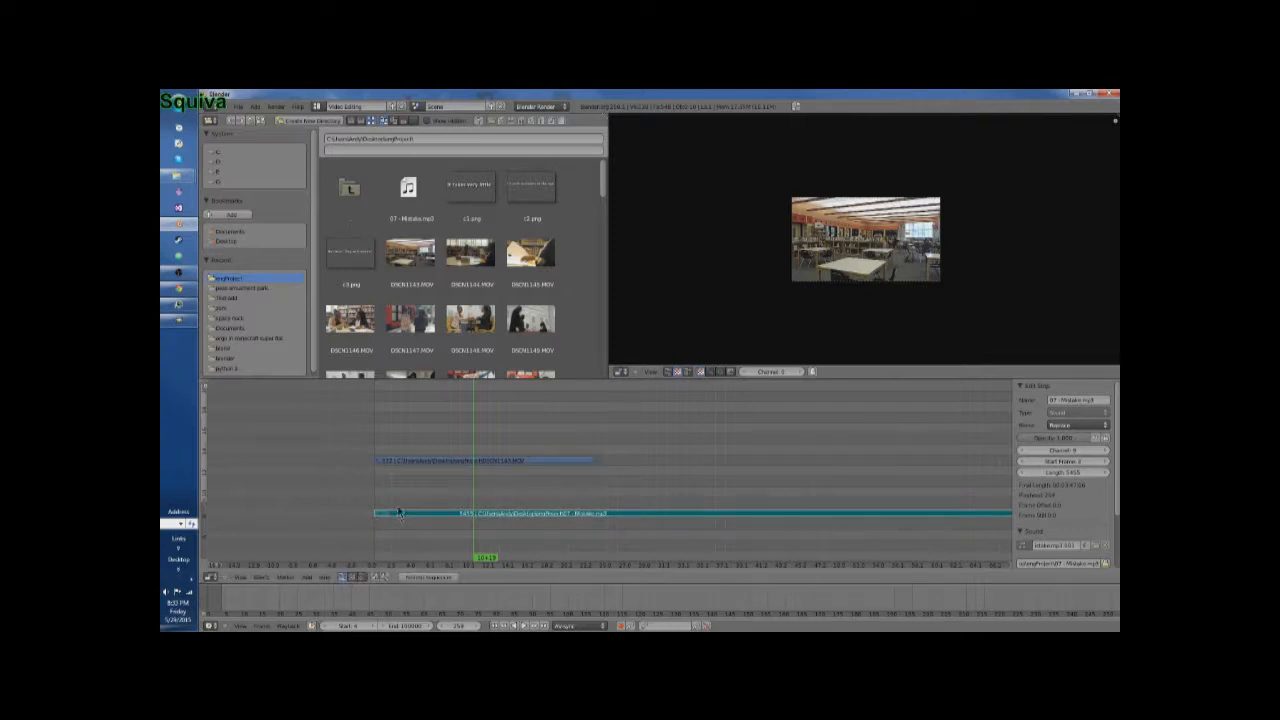
click(405, 463)
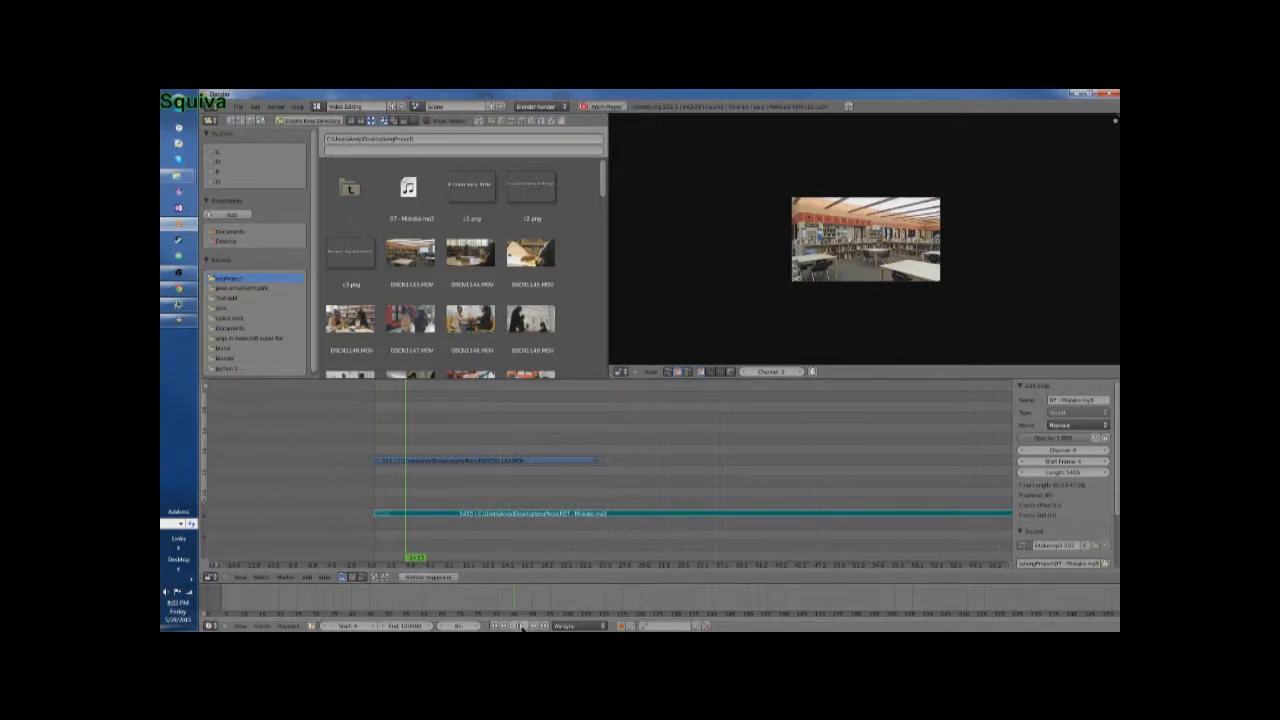
click(522, 627)
Step: Select the video strip and assign E as the shortcut for the strip's Grab/Move command
right_click(542, 461)
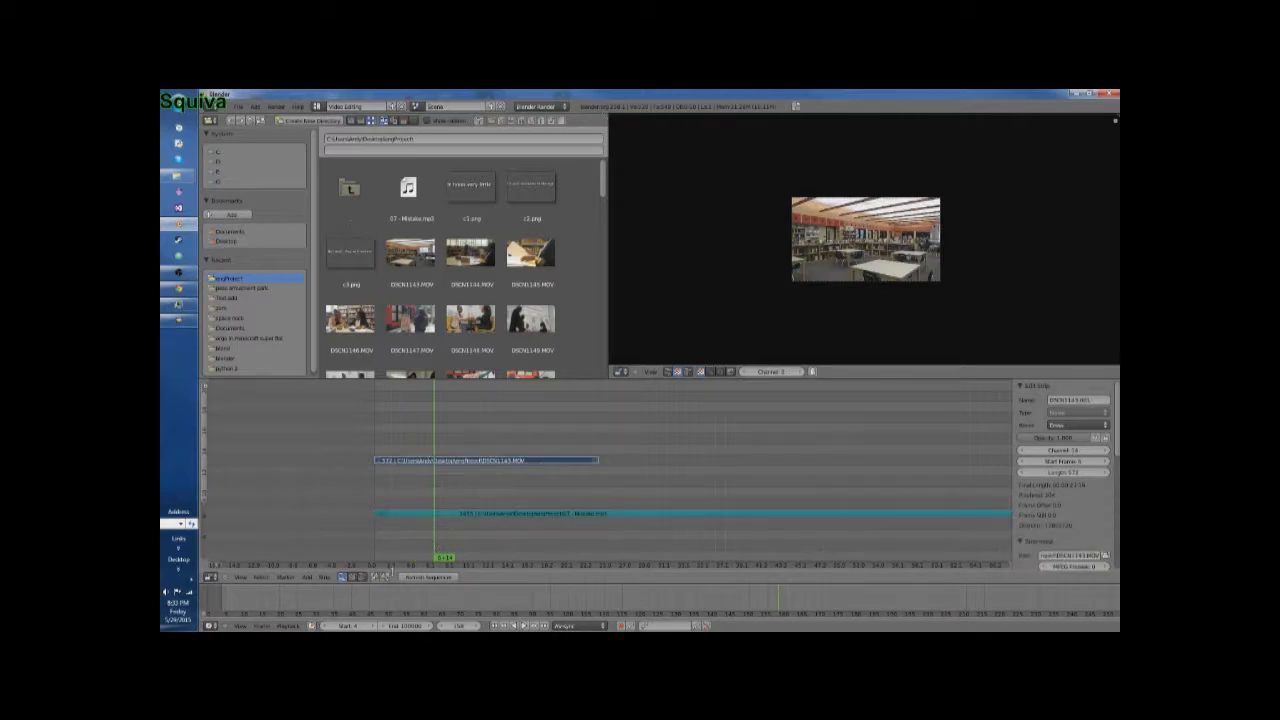
click(323, 577)
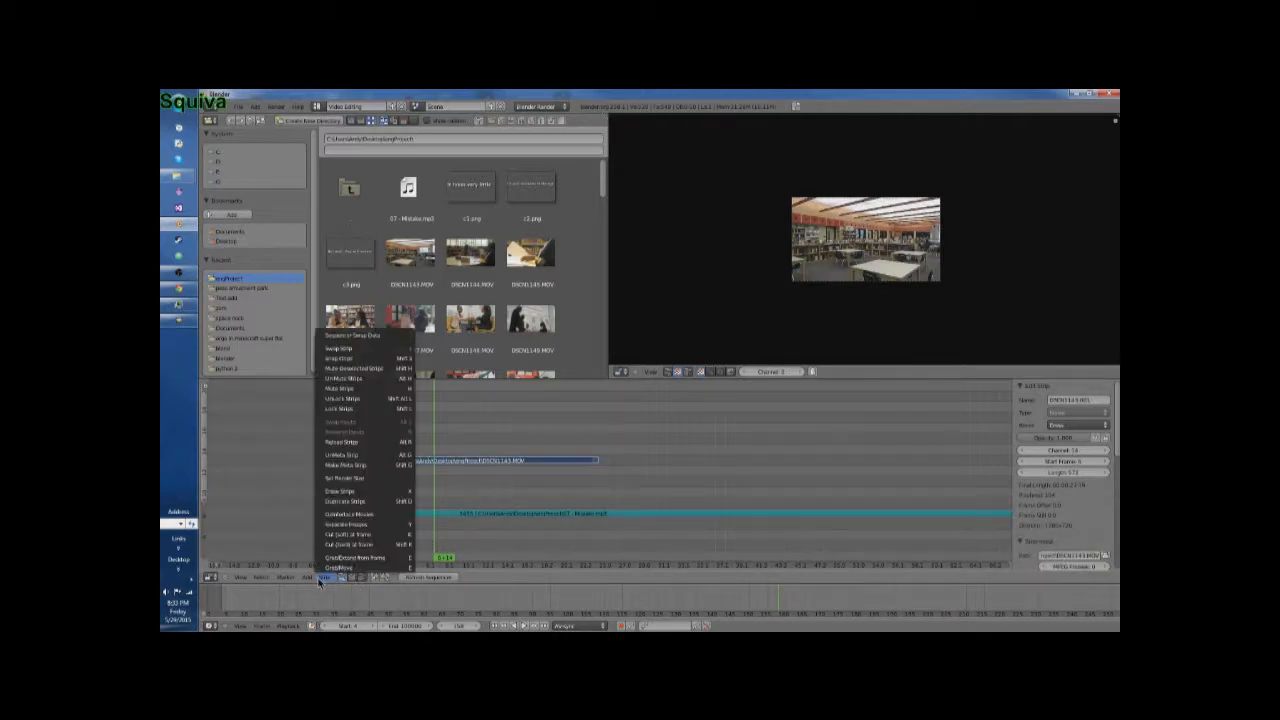
right_click(389, 558)
click(392, 570)
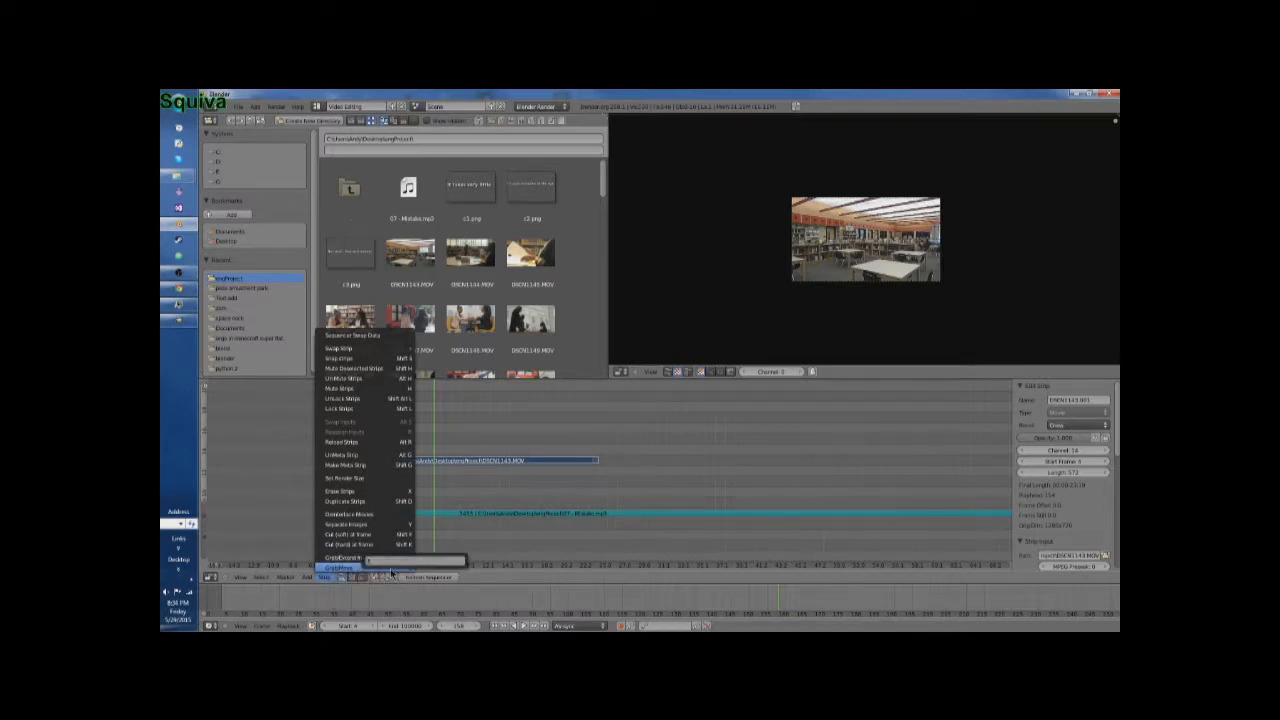
key(Escape)
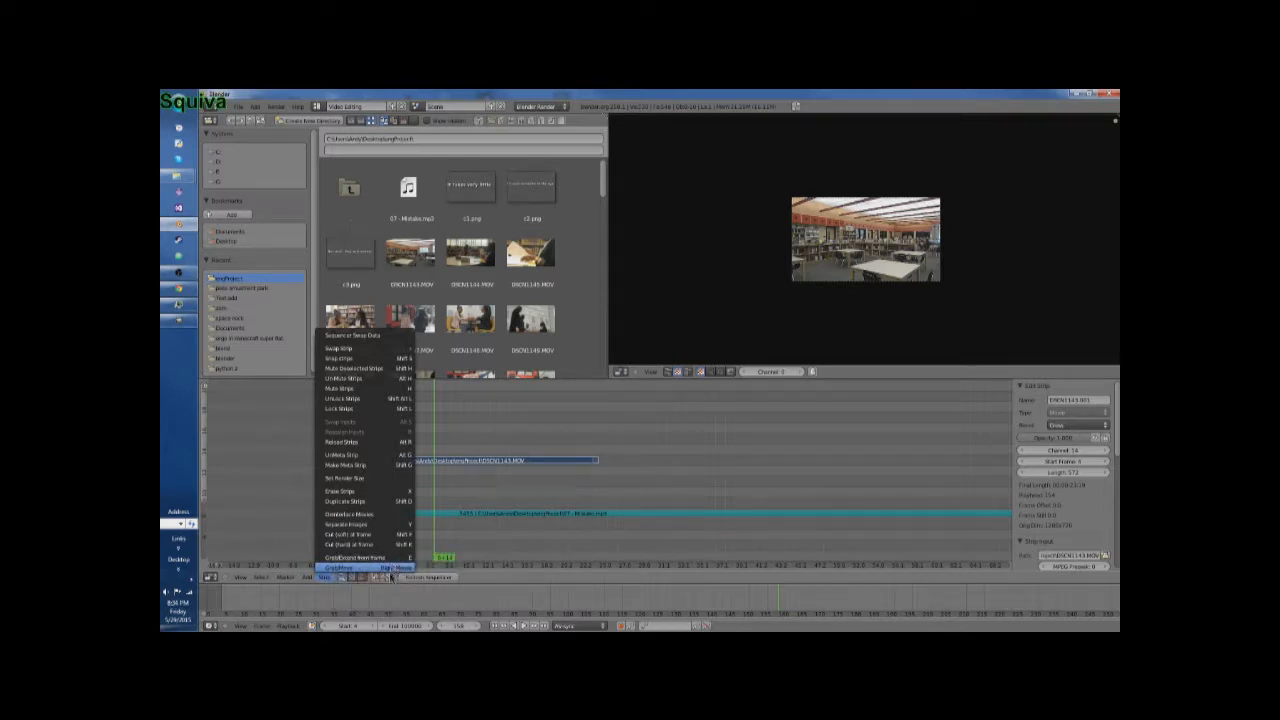
right_click(396, 560)
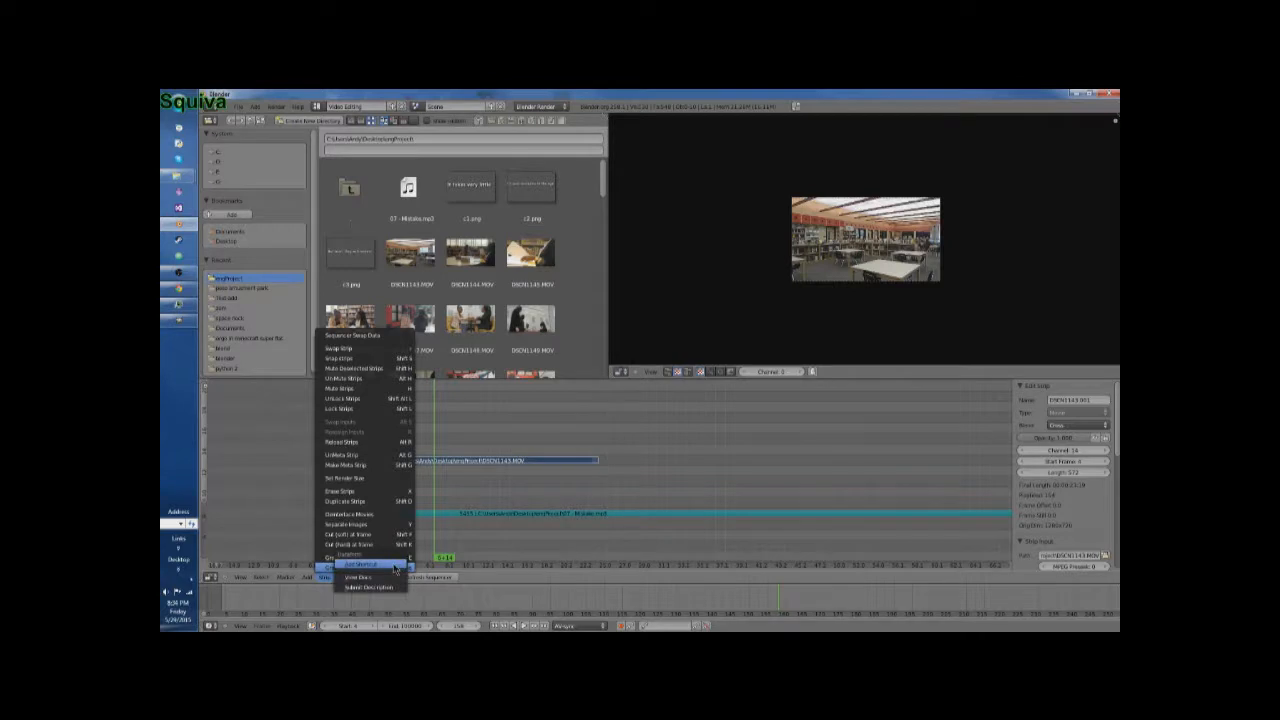
click(394, 568)
key(e)
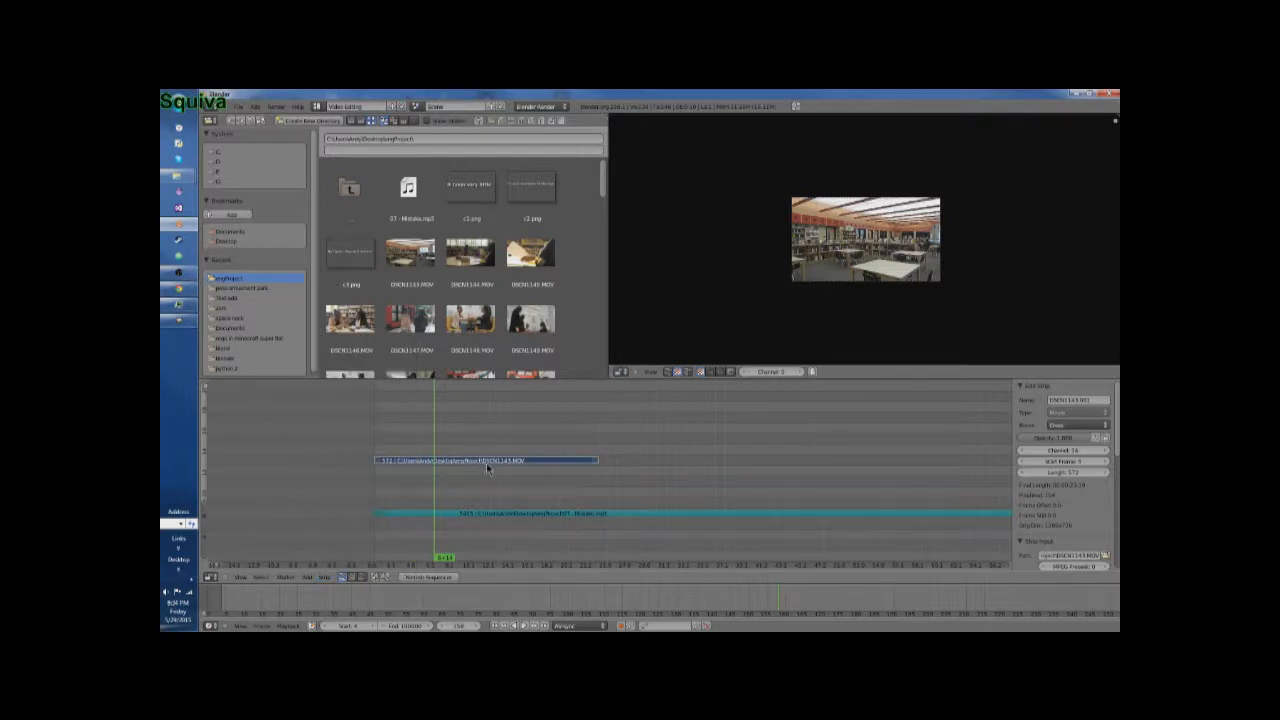
Step: Cut the DSCN1143.MOV video strip at frame 280 and delete the part after the cut
drag(494, 463, 484, 462)
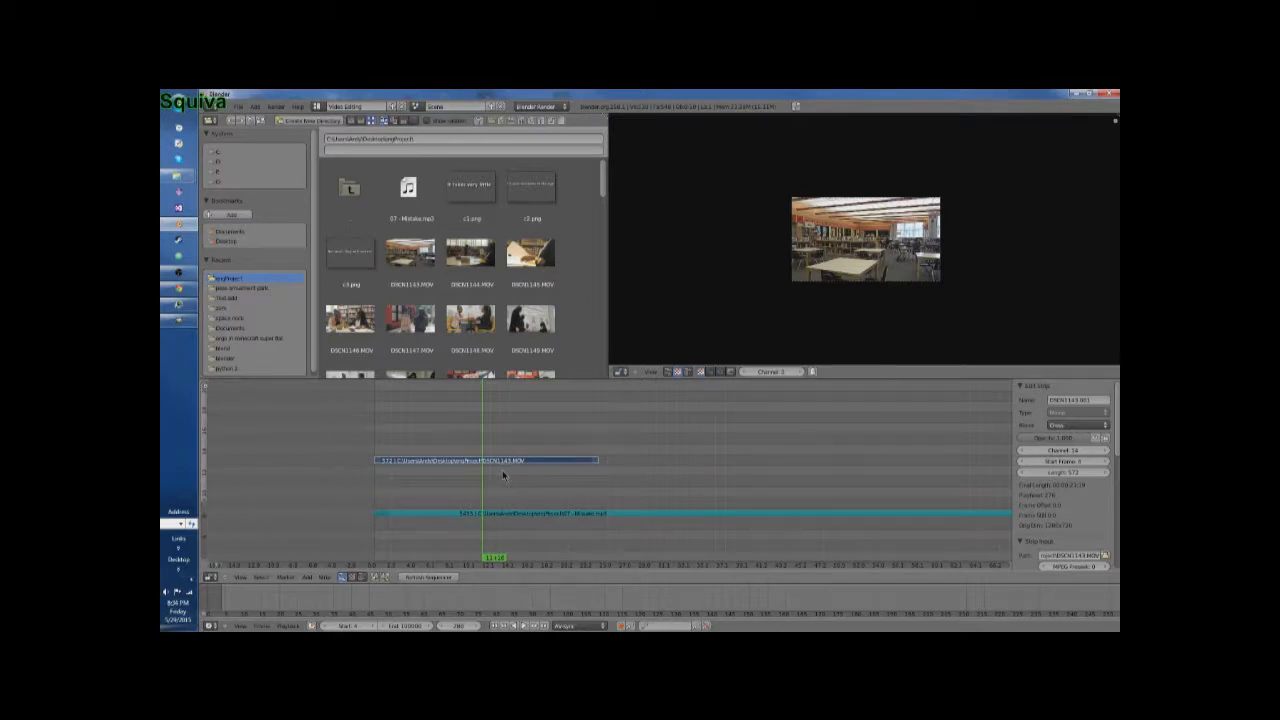
key(k)
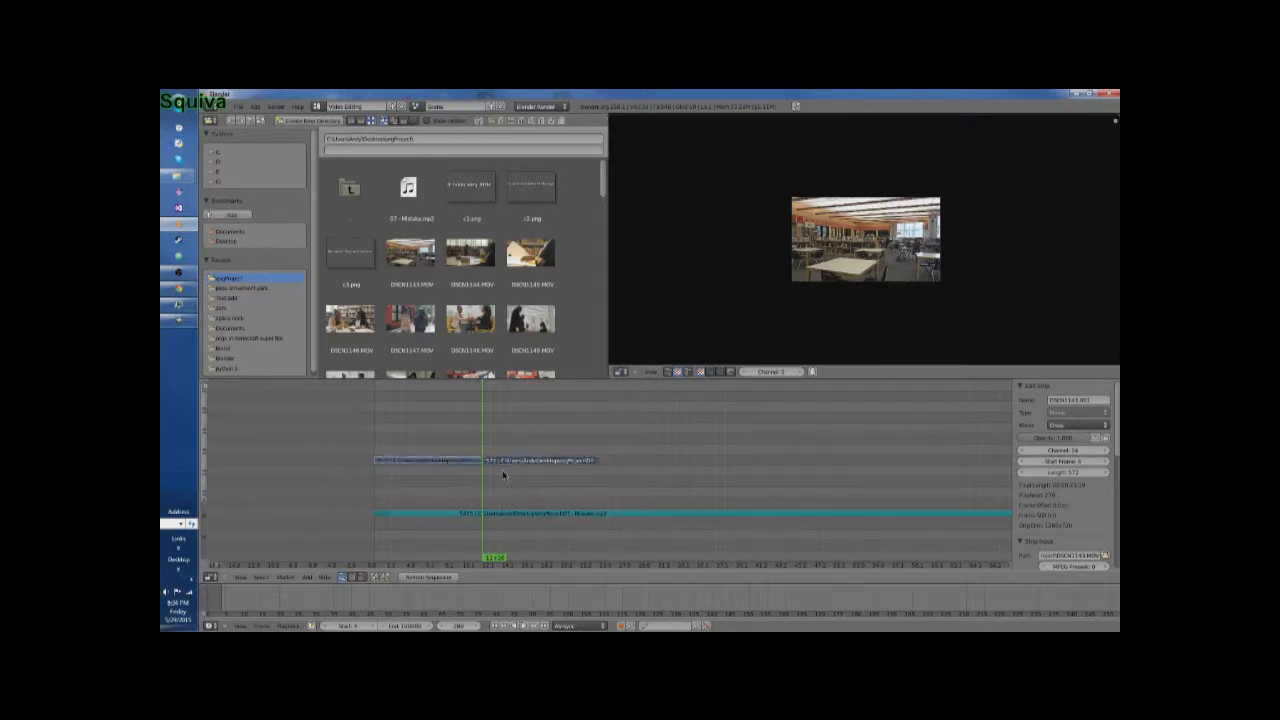
right_click(474, 461)
right_click(496, 462)
right_click(478, 462)
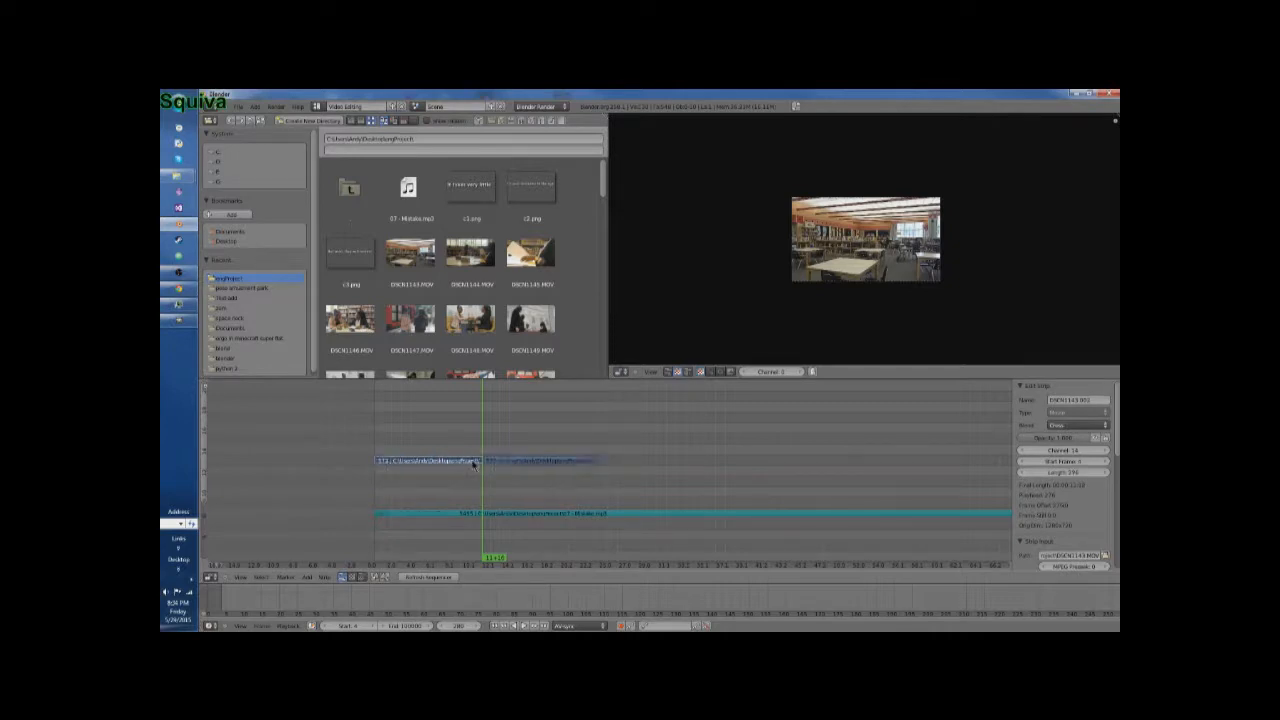
shift+right_click(494, 462)
key(x)
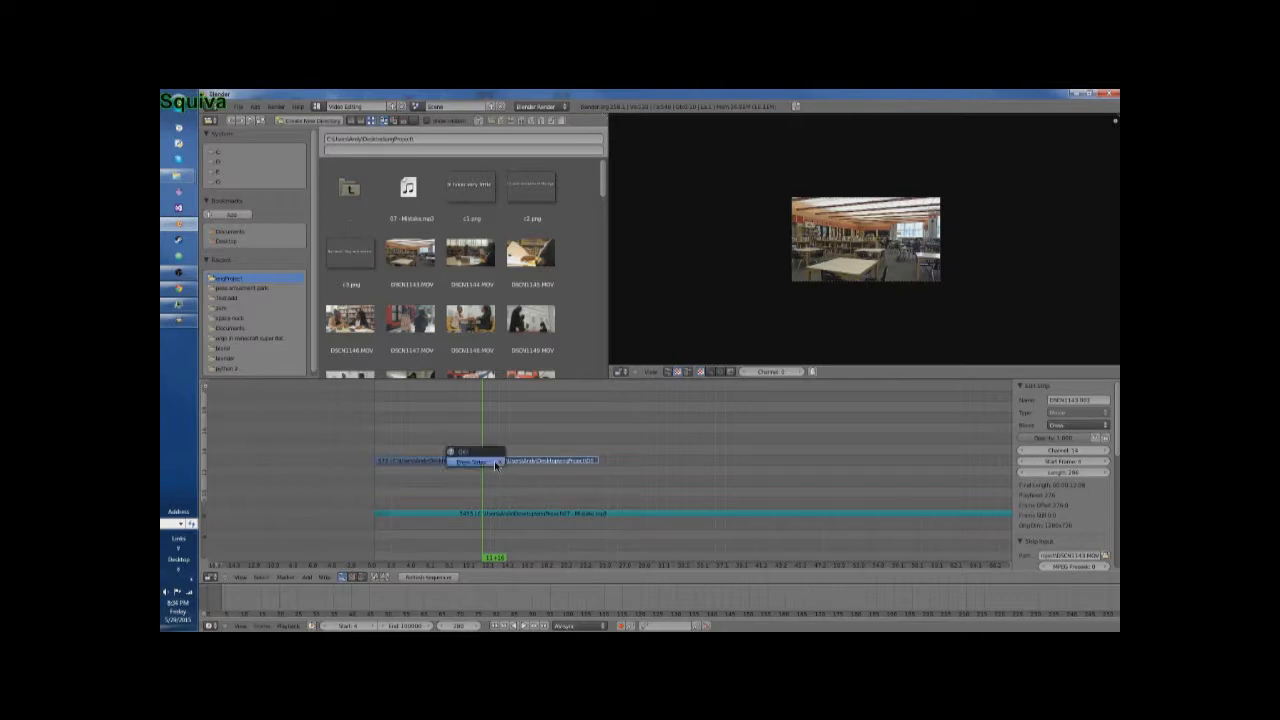
click(494, 460)
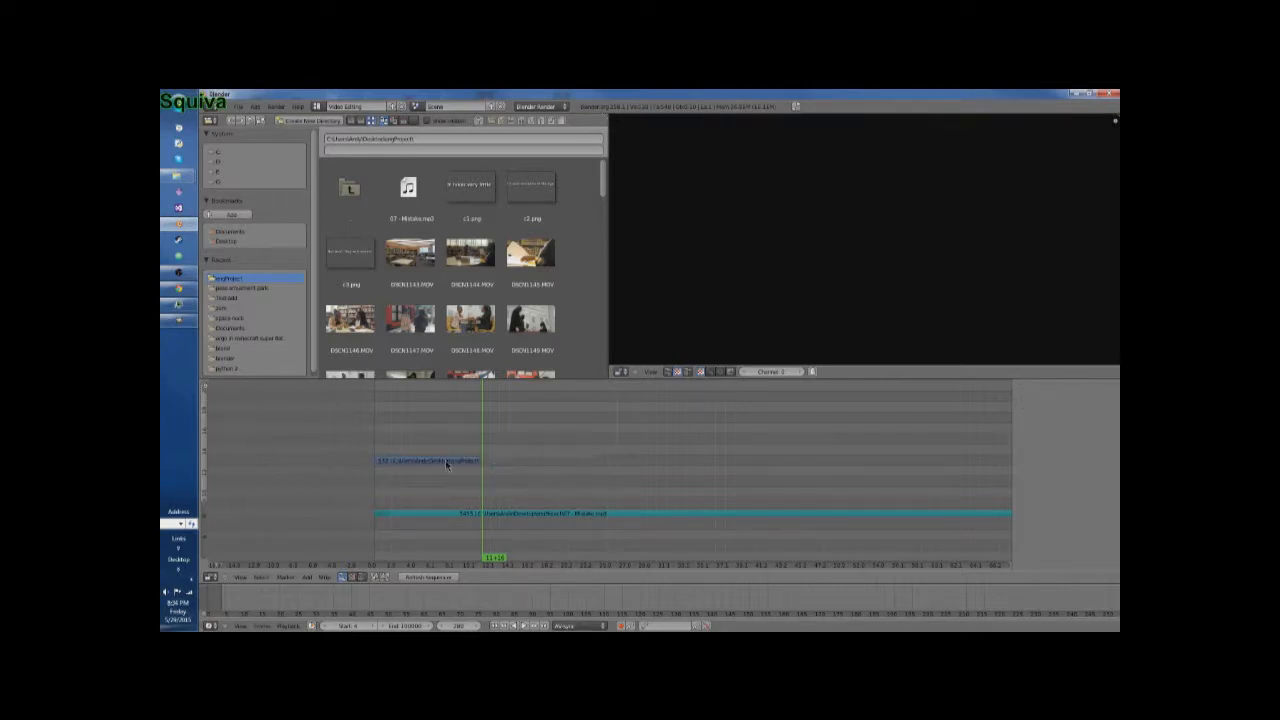
Step: Add the image c1.png above the video strip, starting at frame 273 so it slightly overlaps the clip's end
click(447, 463)
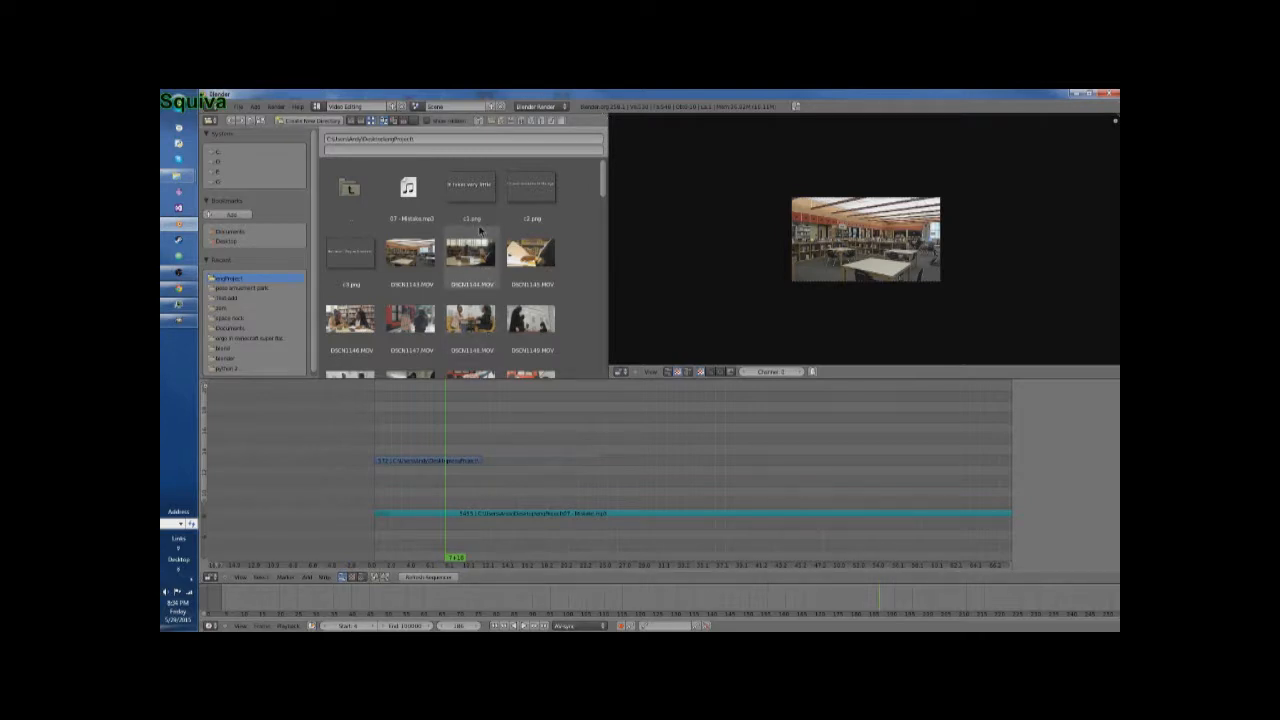
drag(478, 200, 528, 451)
scroll(532, 453, up, 2)
scroll(530, 450, up, 3)
scroll(510, 435, up, 3)
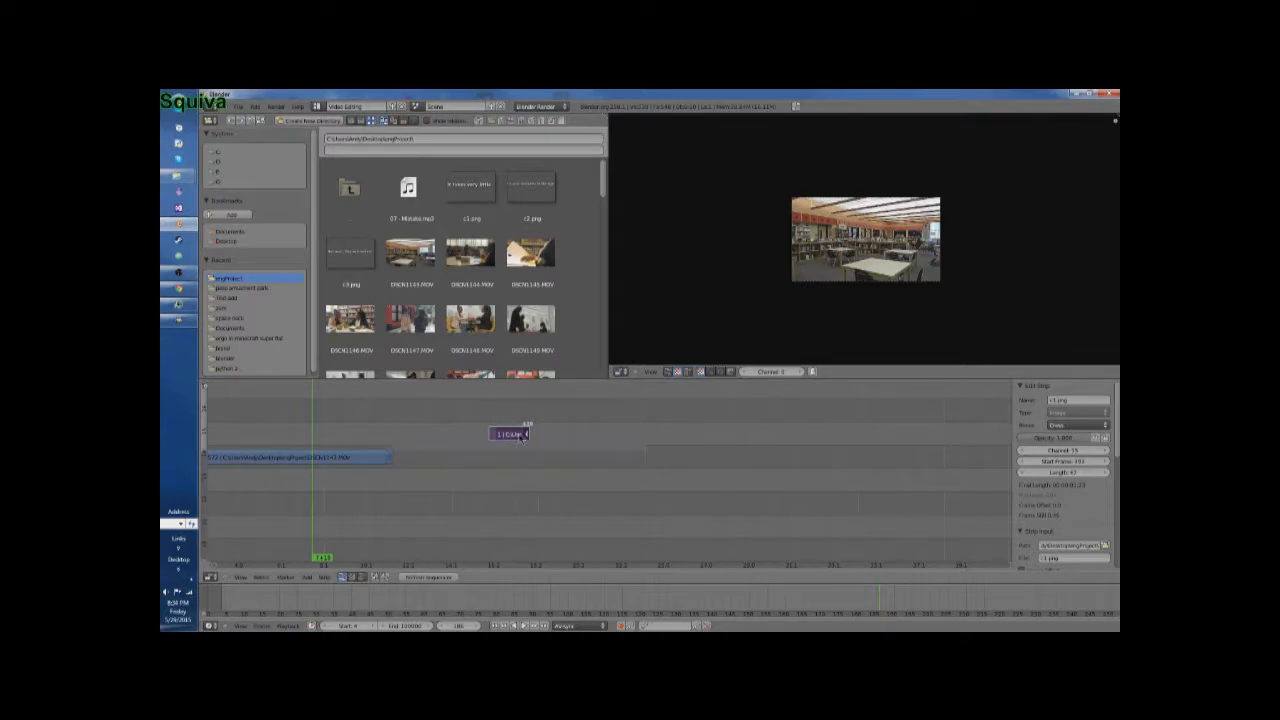
key(g)
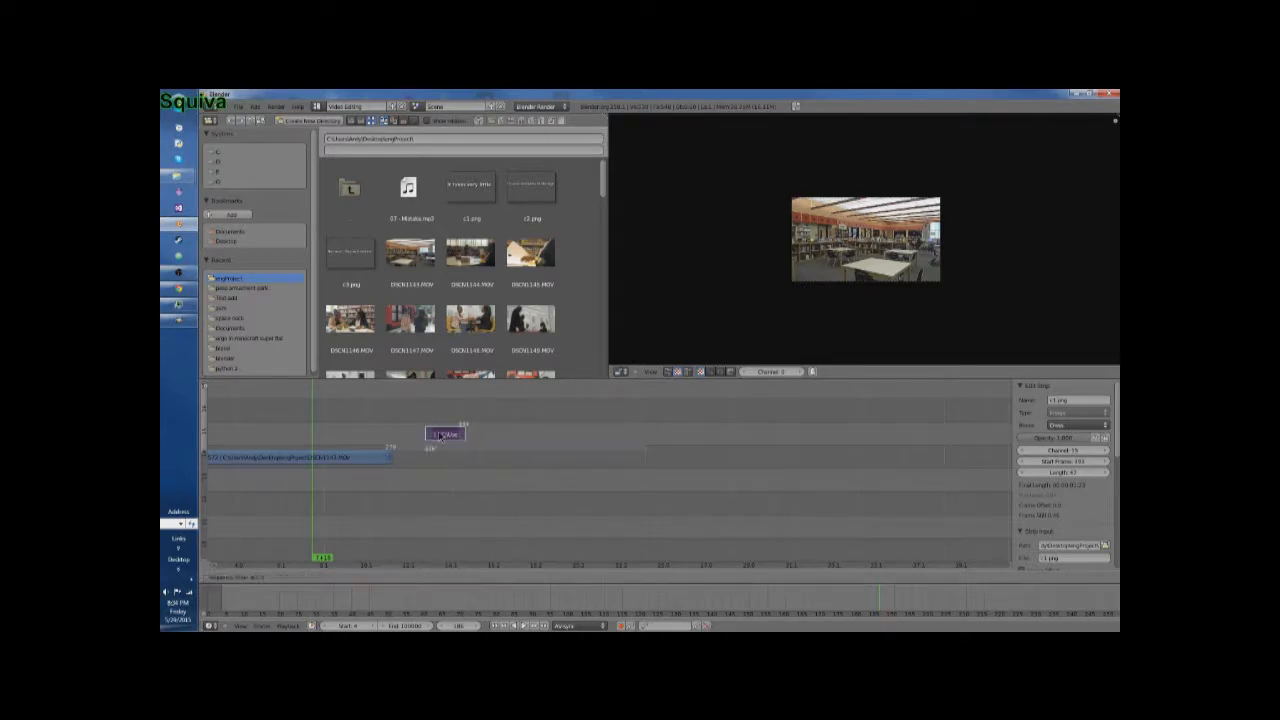
click(425, 434)
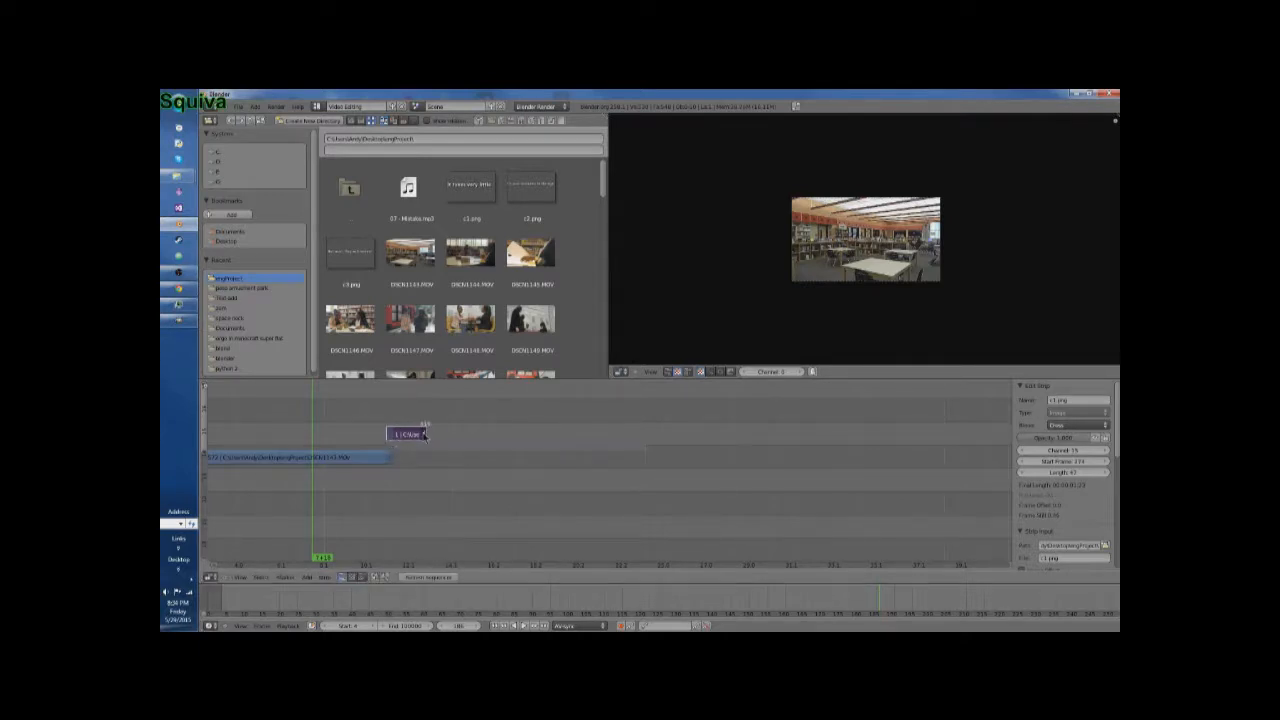
Step: Extend the end of the c1.png strip to a length of 62 frames and play the passage from clip to image
key(g)
click(439, 436)
click(372, 466)
scroll(375, 470, down, 3)
click(522, 625)
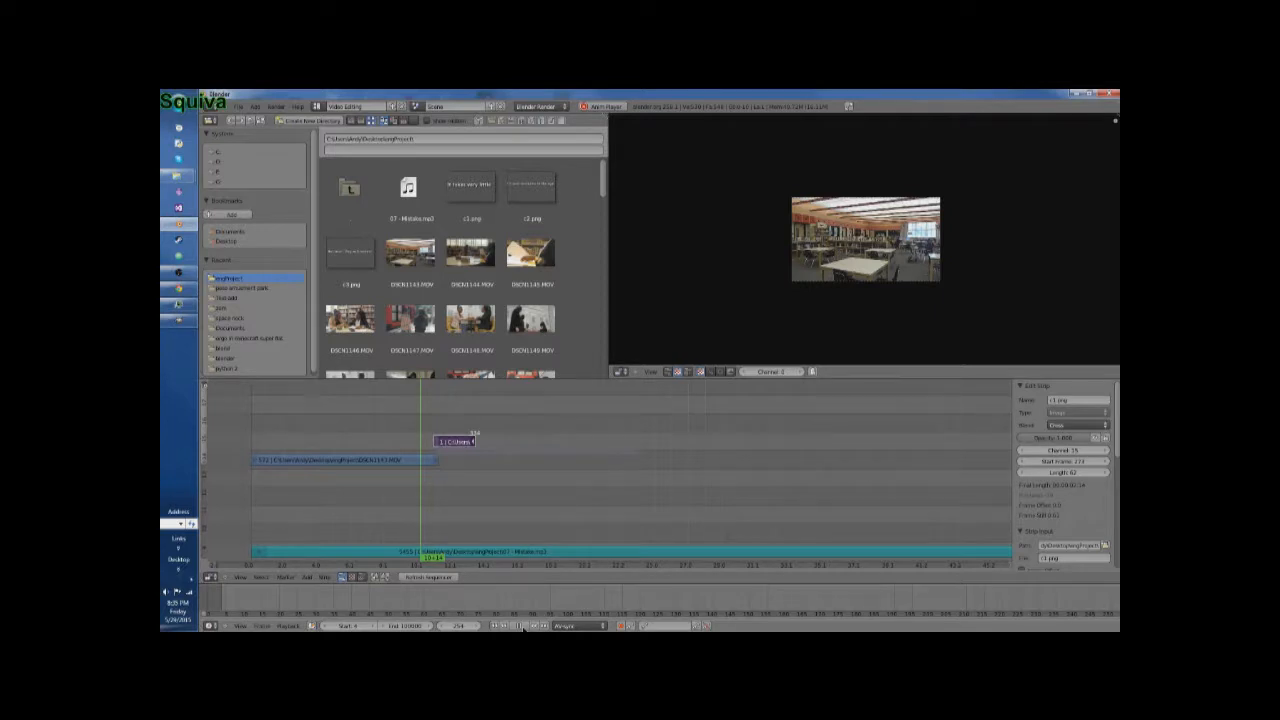
click(522, 626)
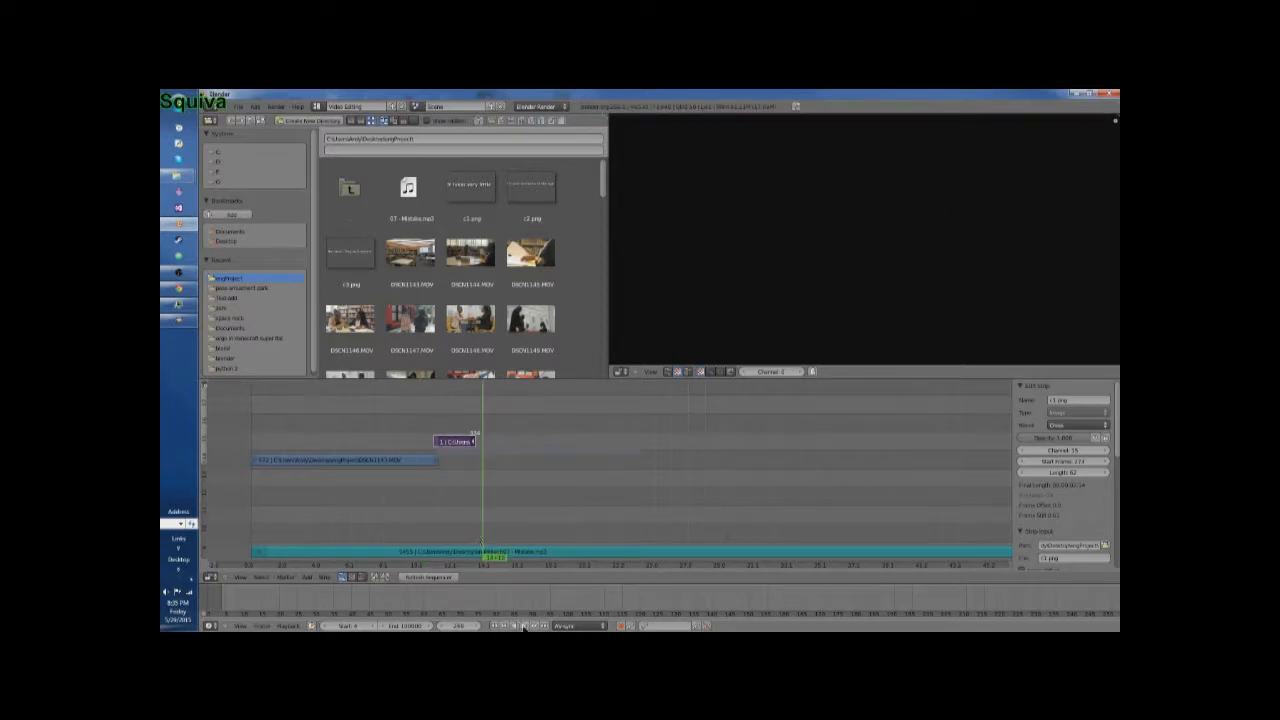
Step: Add a Gamma Cross effect between the DSCN1143.MOV video strip and the c1.png strip
click(418, 466)
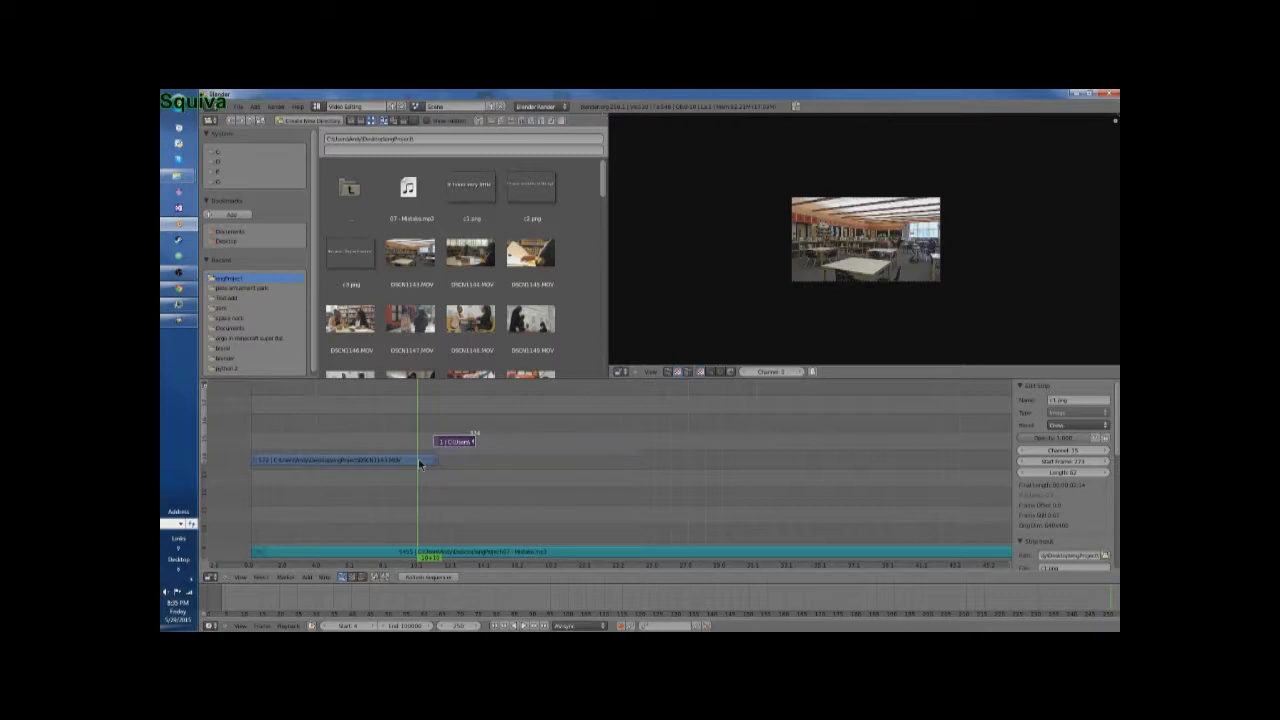
right_click(434, 457)
right_click(451, 443)
right_click(426, 462)
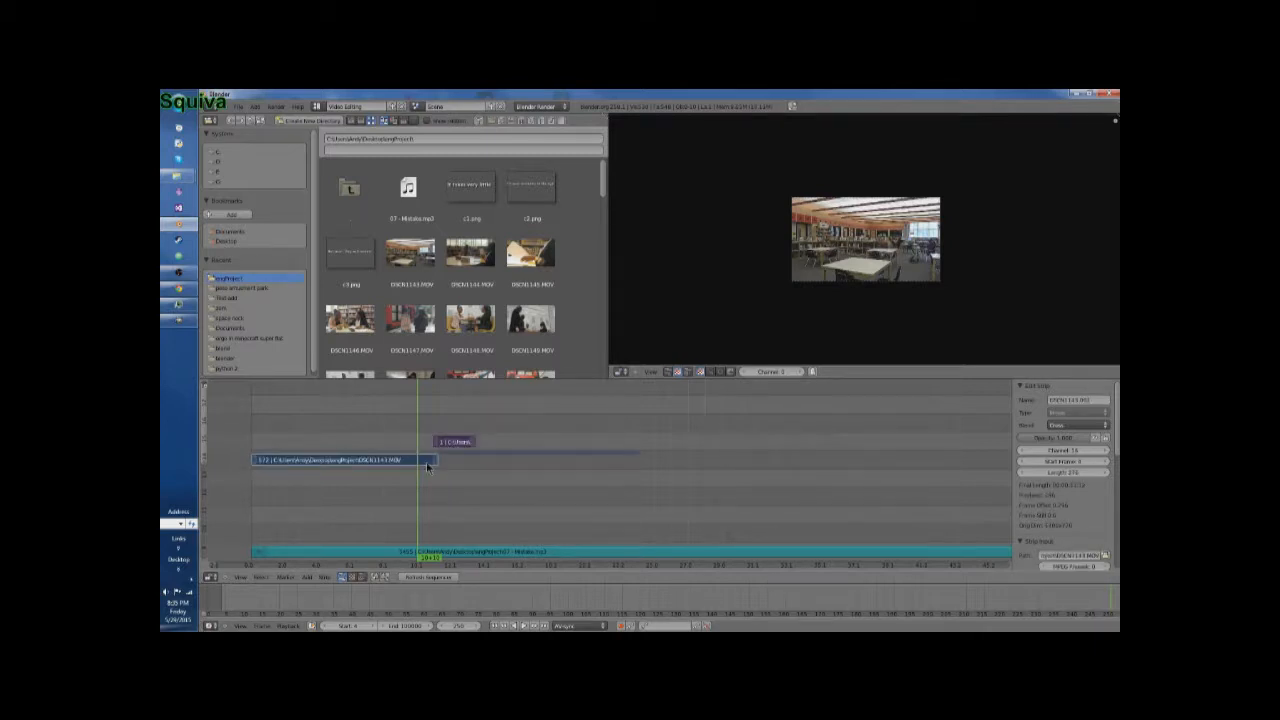
click(307, 577)
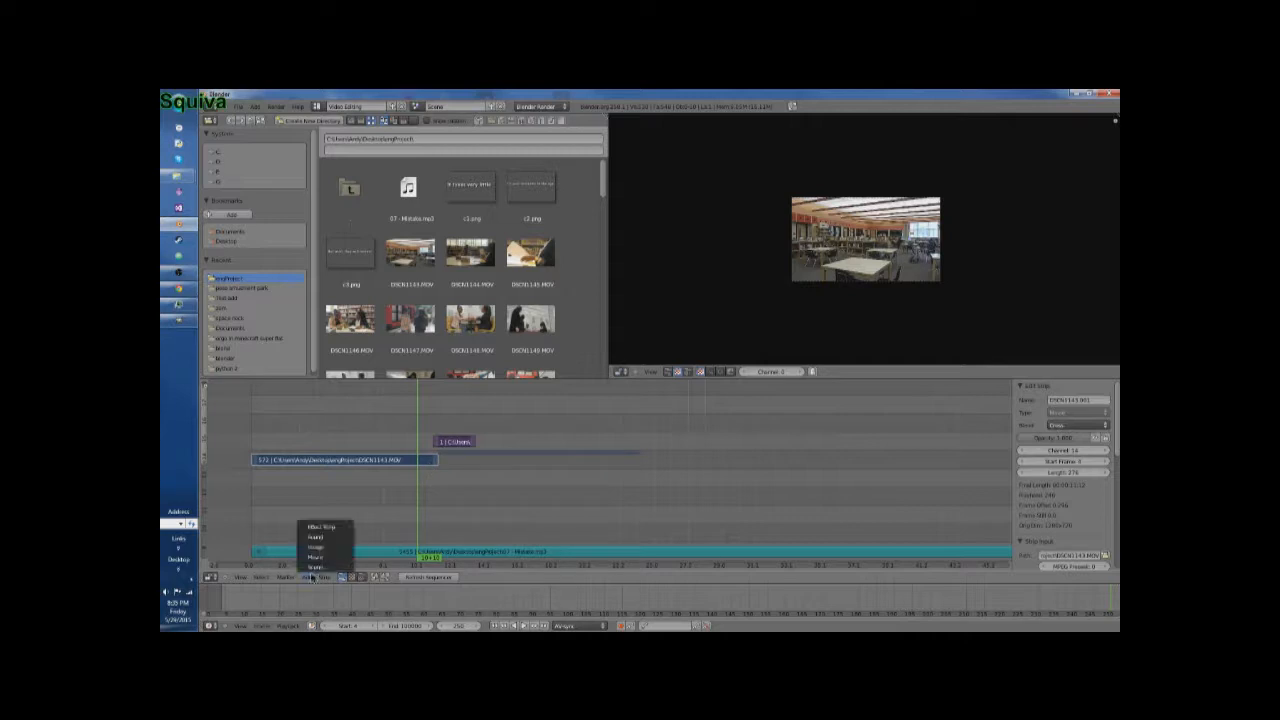
mouse_move(330, 527)
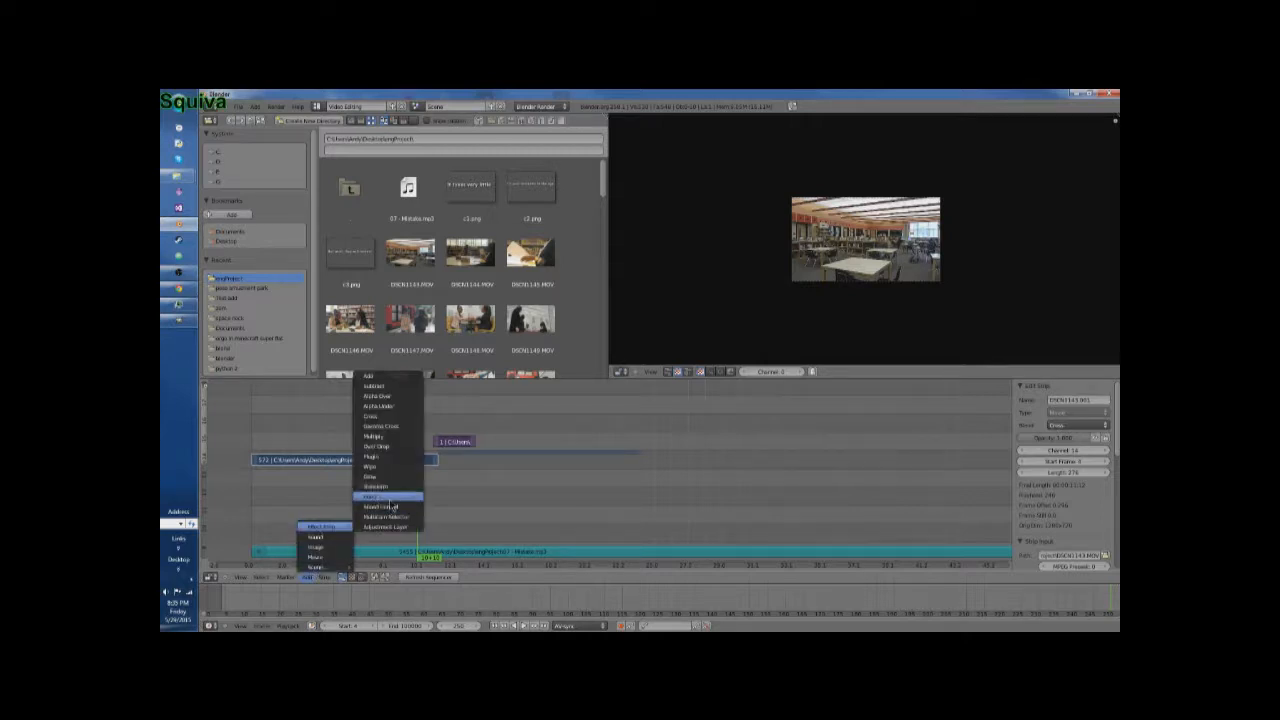
click(387, 427)
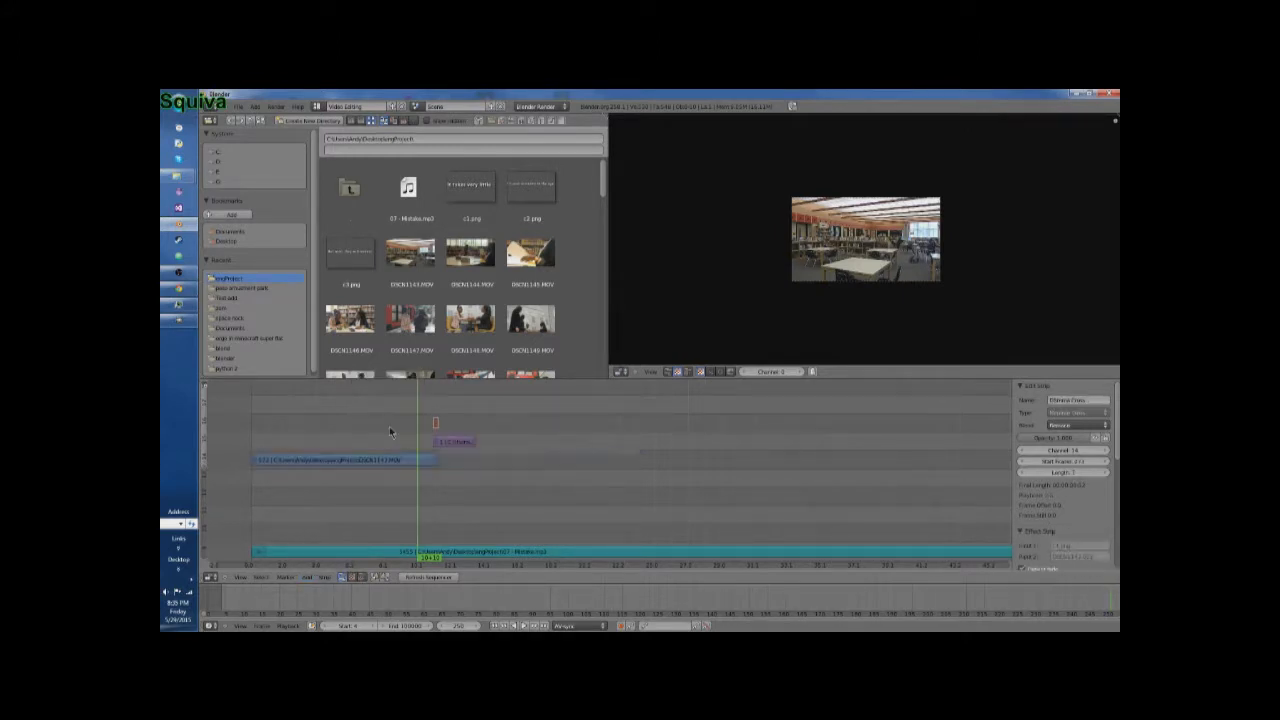
Step: Move the c1.png strip slightly earlier to lengthen its overlap with the video strip
right_click(446, 443)
key(g)
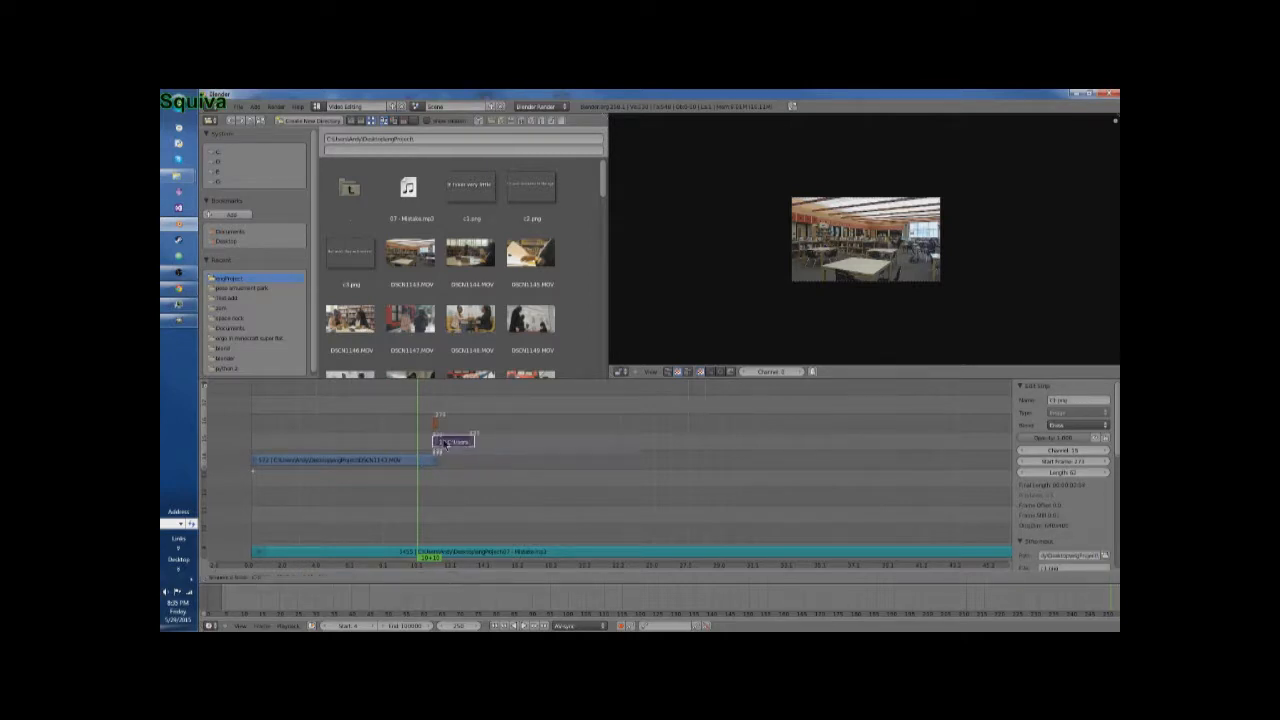
click(442, 443)
Step: Set the playback sync mode to No Sync and play the Gamma Cross transition
click(578, 625)
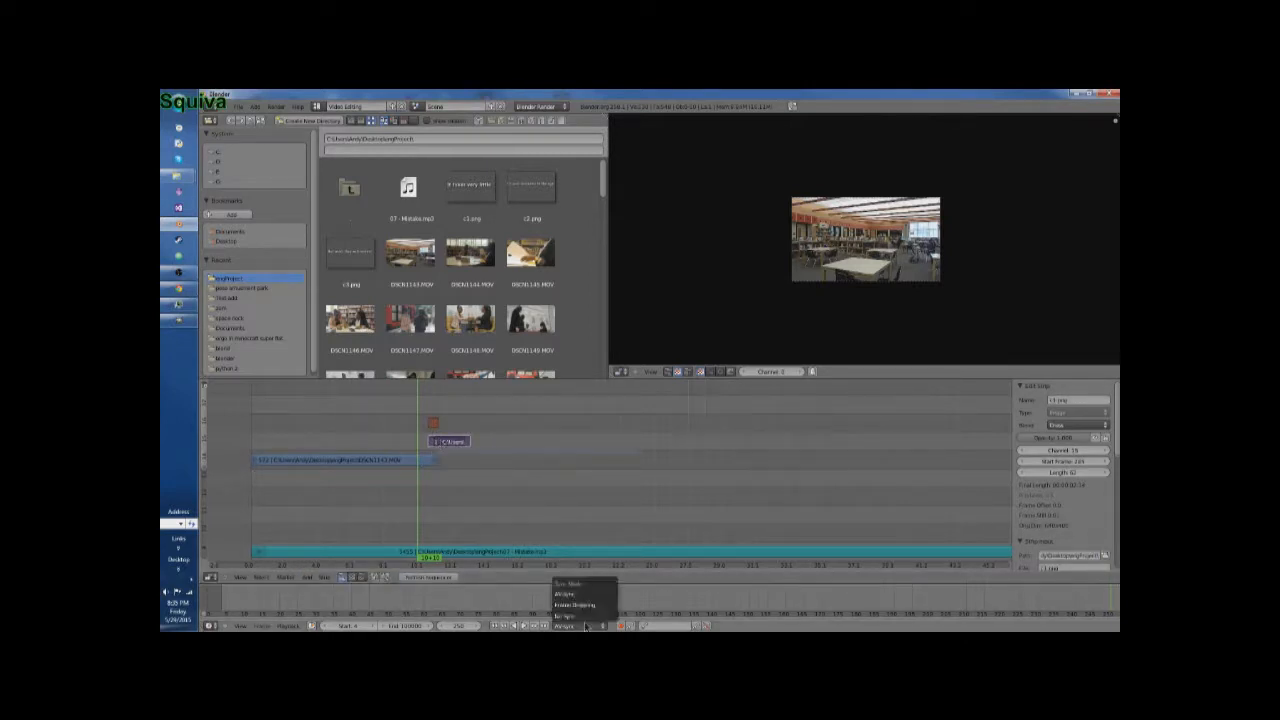
click(585, 615)
click(521, 626)
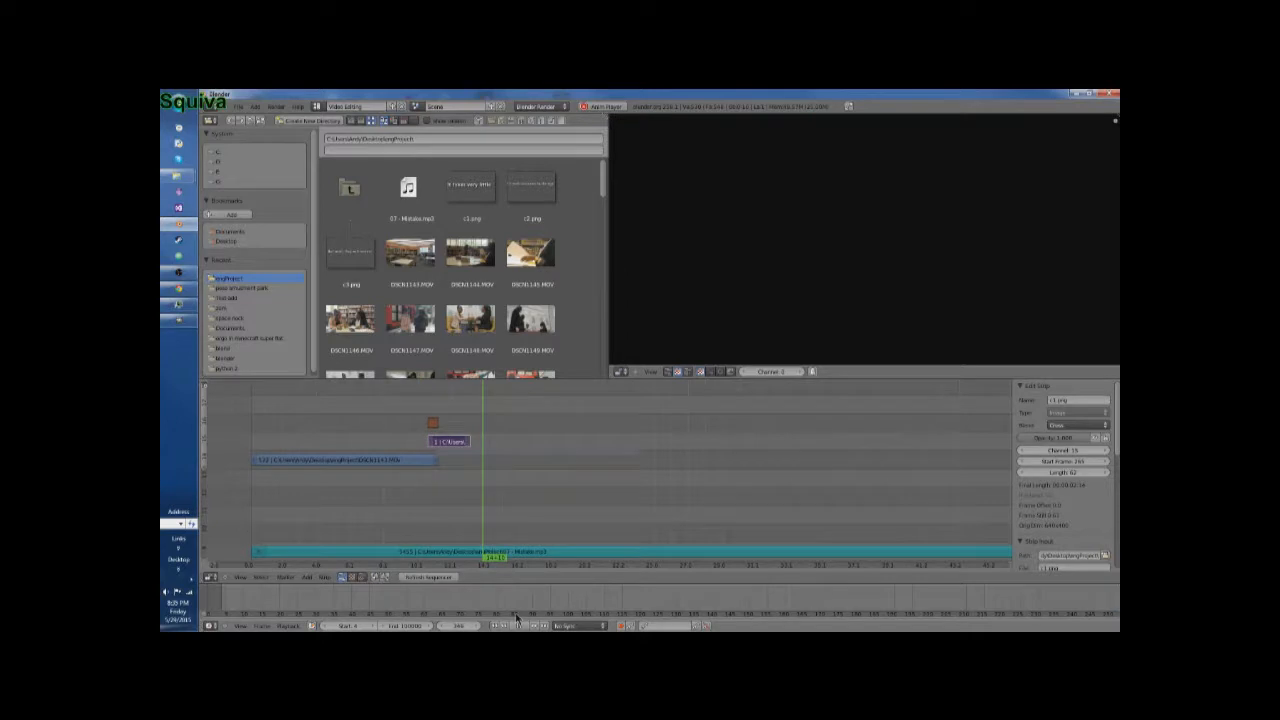
Step: Delete the Gamma Cross effect strip above the c1.png strip
right_click(432, 426)
key(x)
click(431, 430)
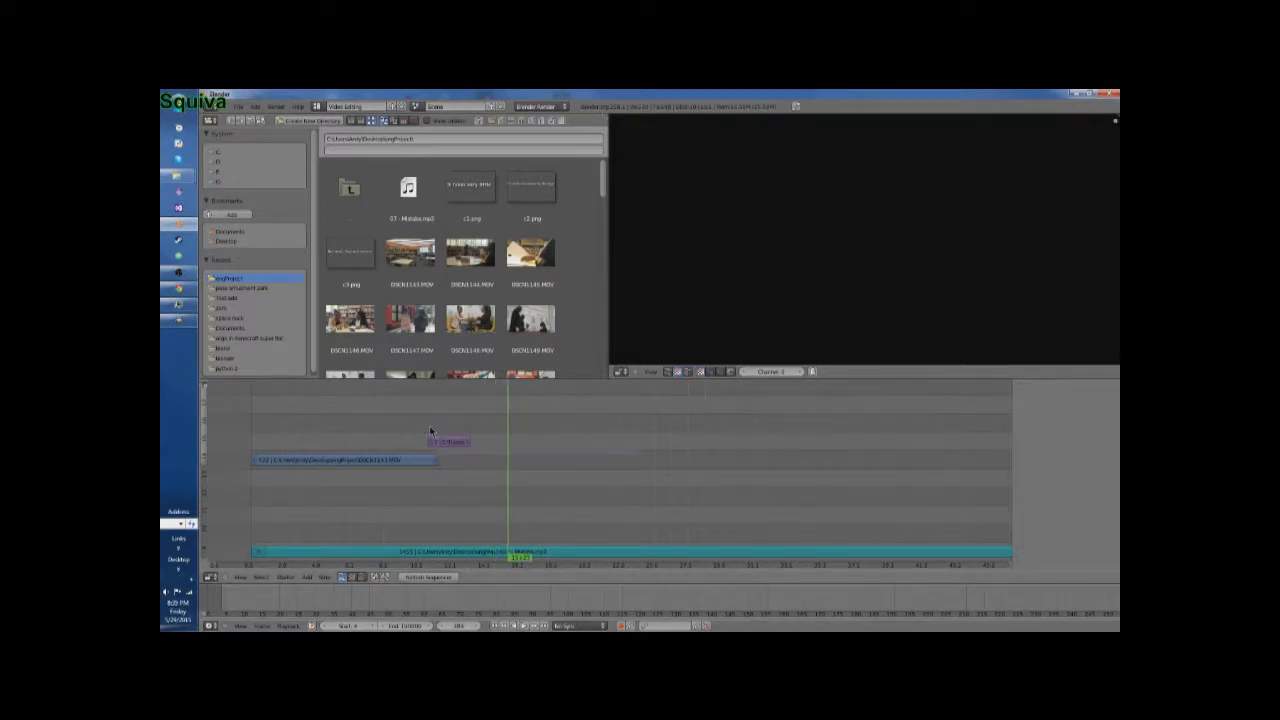
Step: Add a Gamma Cross effect again between the DSCN1143.MOV and c1.png strips and preview frames of the transition
right_click(426, 462)
right_click(448, 442)
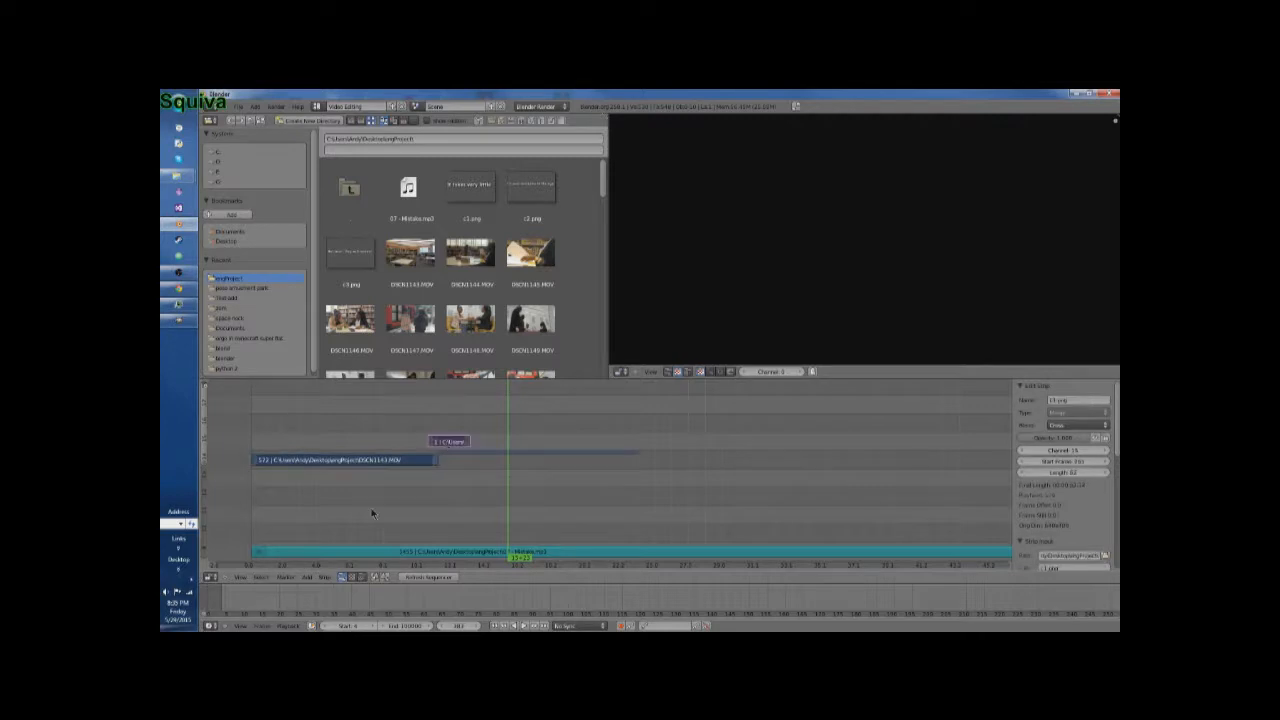
click(308, 577)
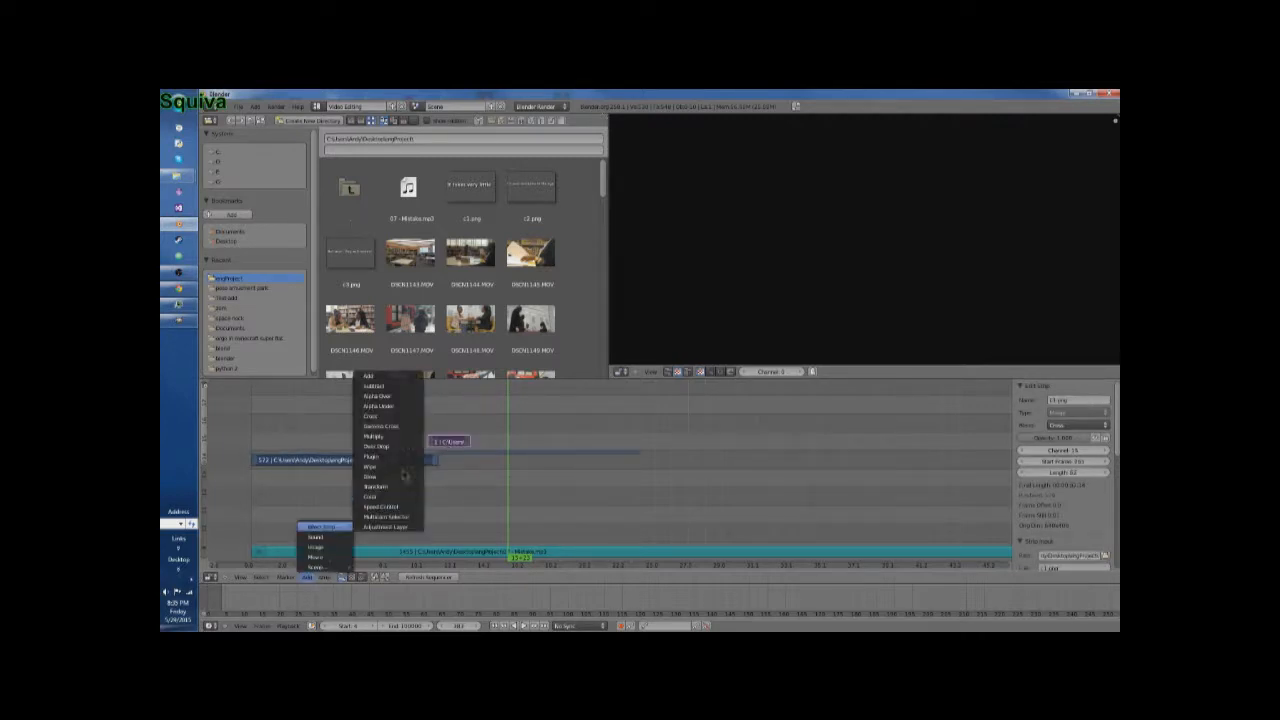
click(403, 428)
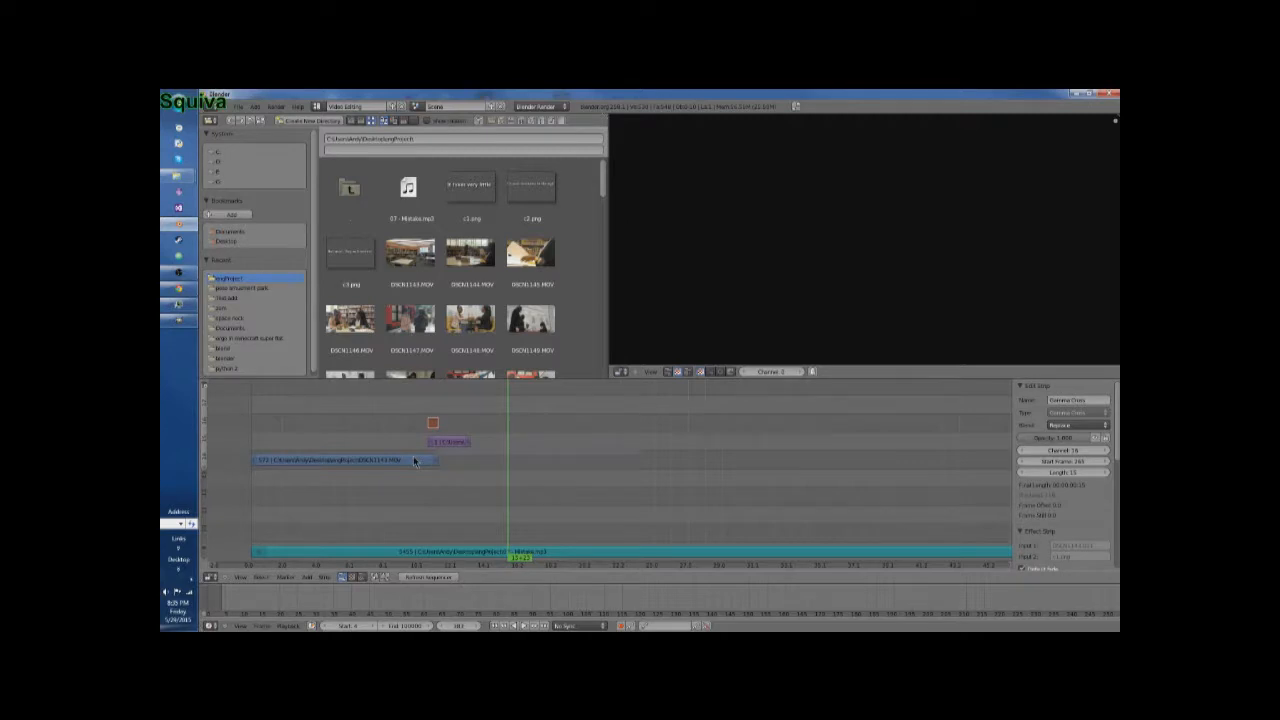
click(433, 462)
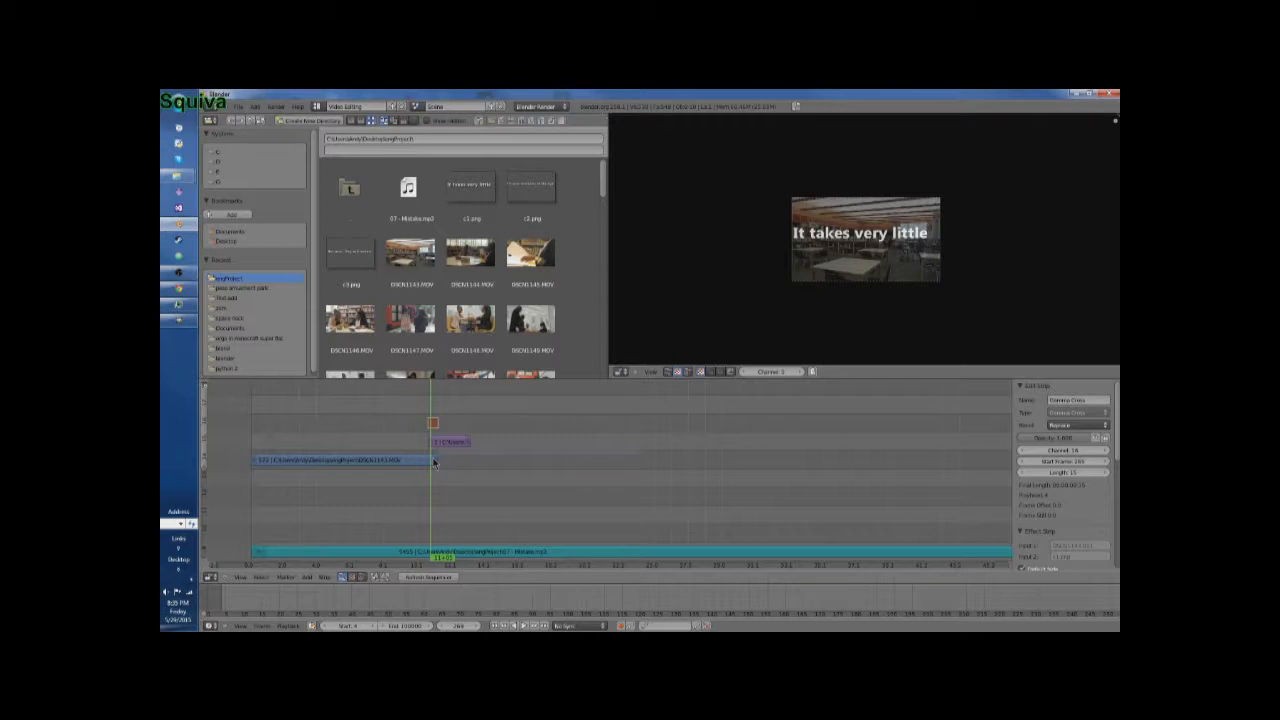
click(463, 452)
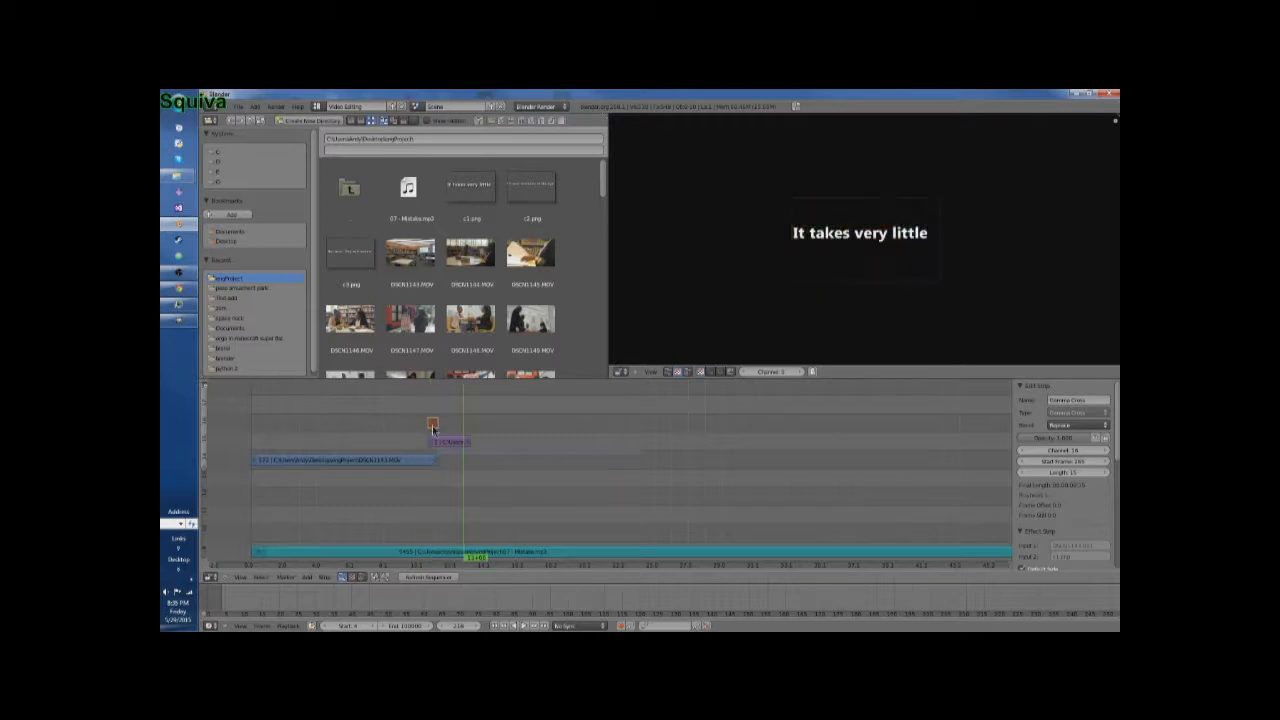
Step: Remove the re-added Gamma Cross effect and move the c1.png strip to channel 13, below the DSCN1143.MOV video strip
key(x)
click(434, 427)
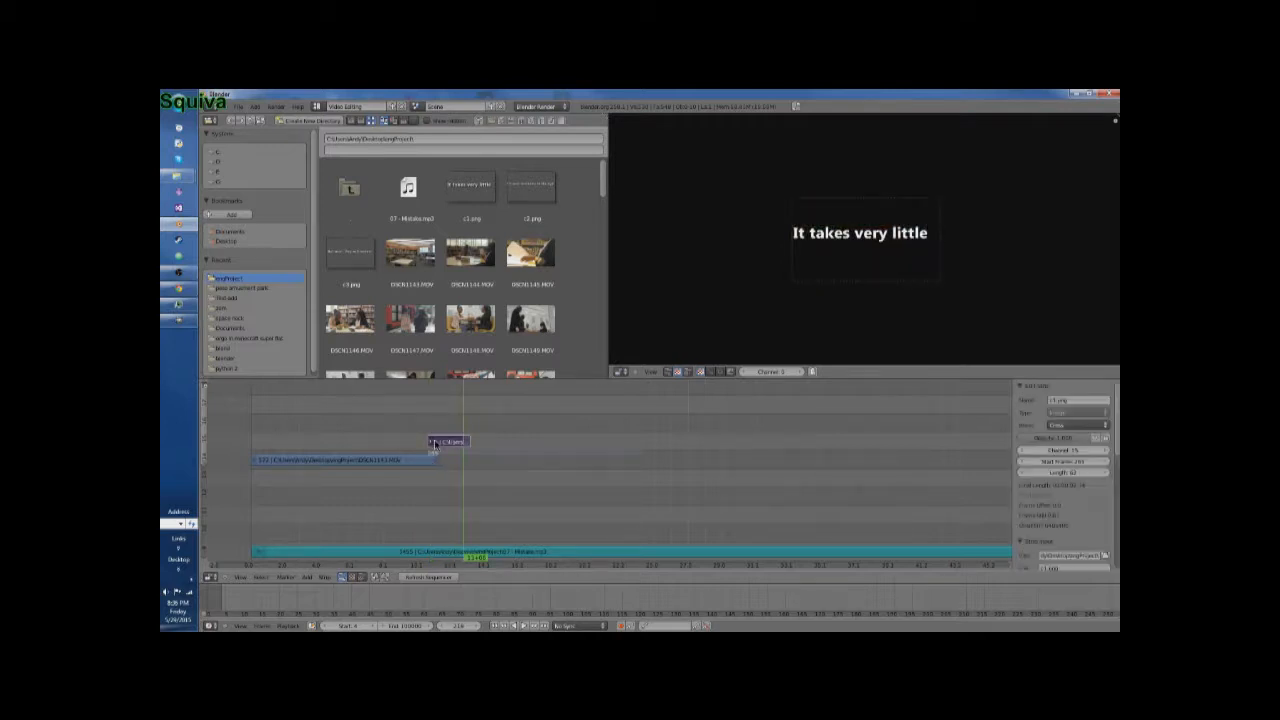
key(a)
right_click(453, 445)
key(g)
click(452, 484)
Step: Add a Gamma Cross effect between the DSCN1143.MOV strip and the lowered c1.png strip and preview the fade
right_click(432, 479)
click(309, 576)
mouse_move(322, 527)
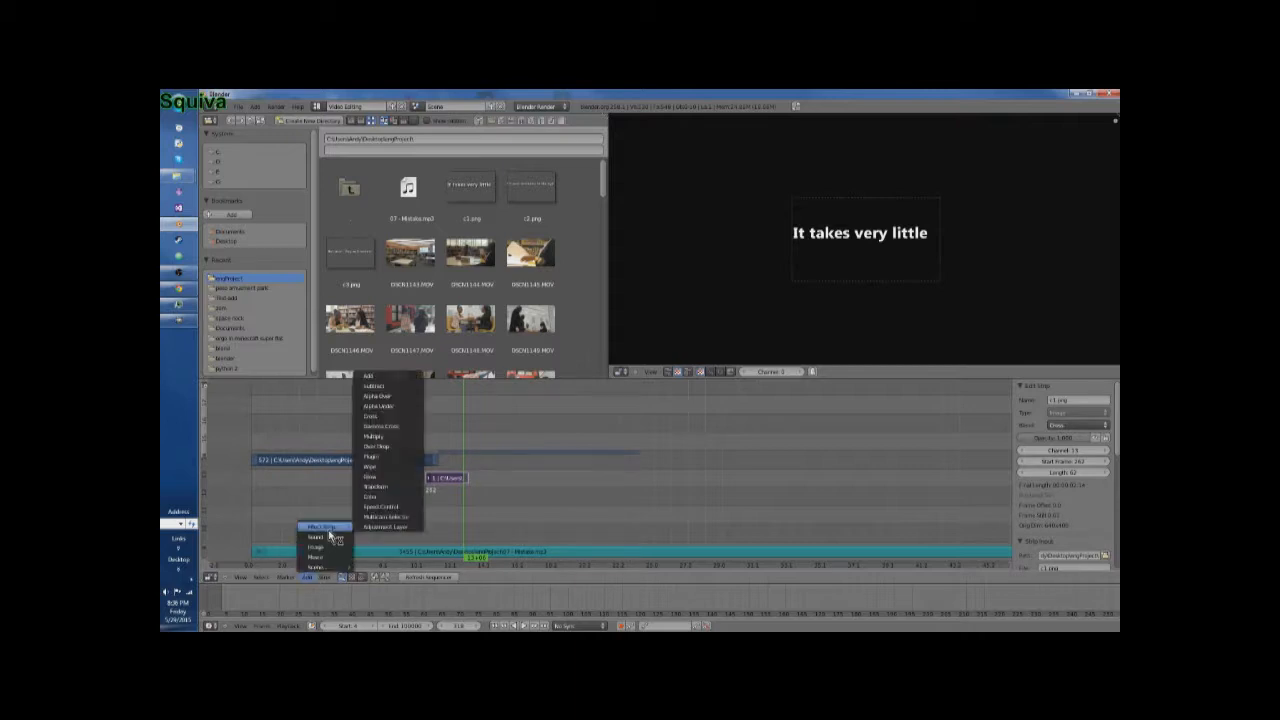
click(404, 465)
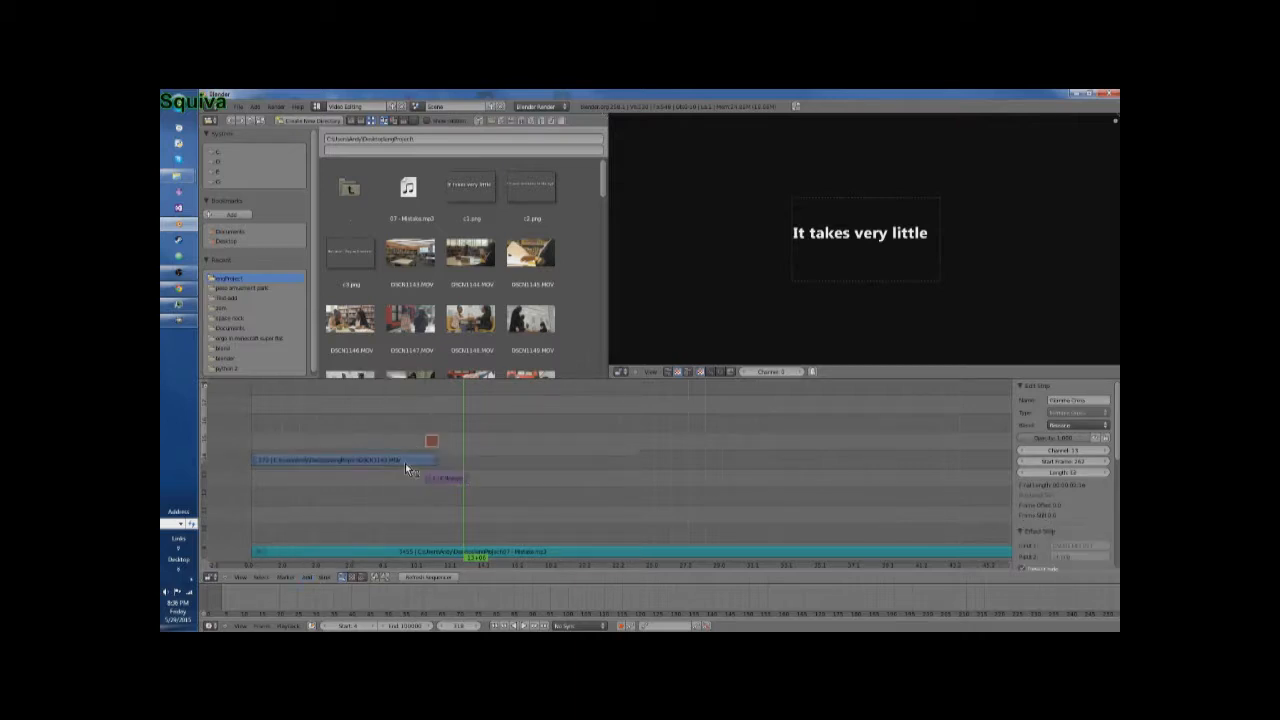
click(405, 461)
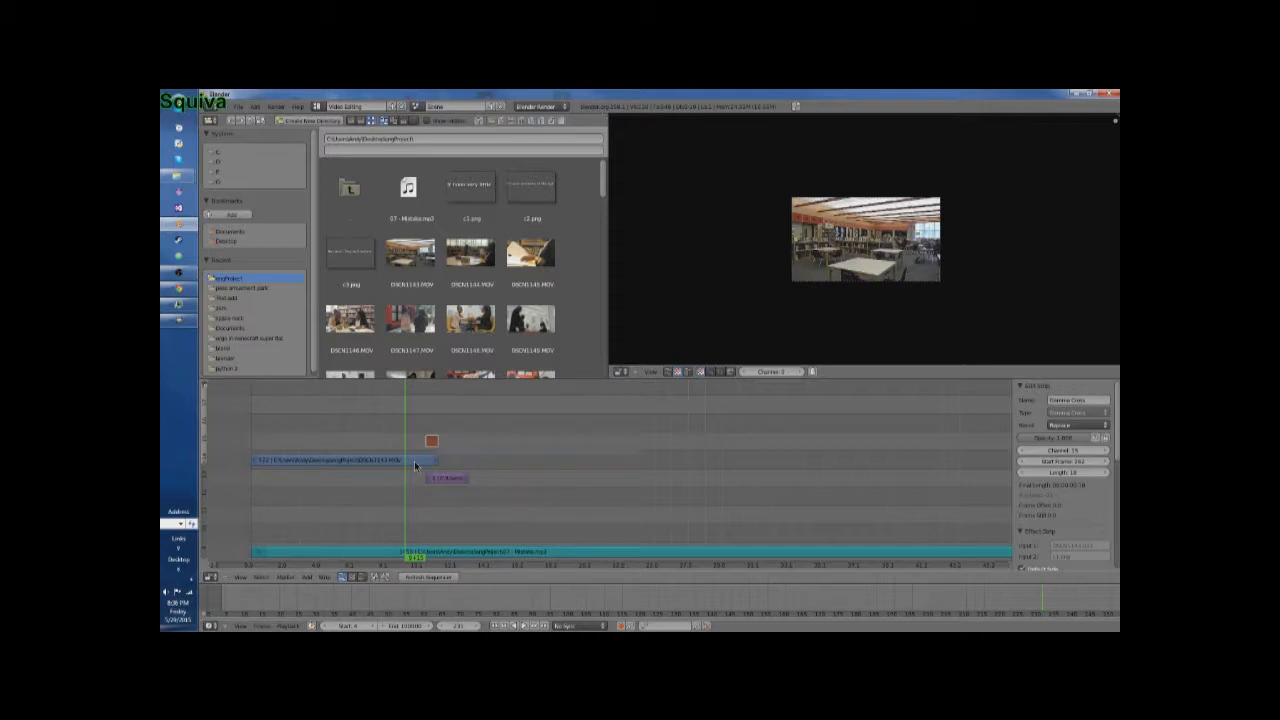
click(475, 470)
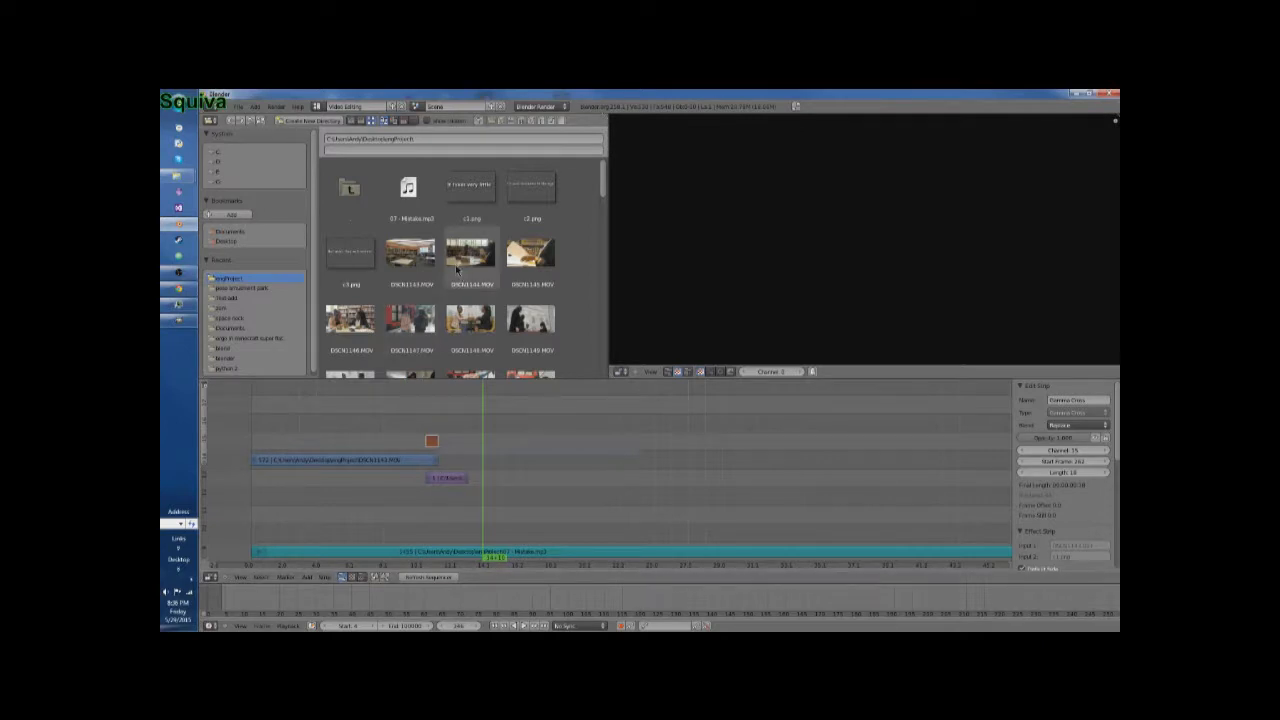
Step: Add DSCN1146.MOV on channel 14 so it slightly overlaps the end of the c1.png strip, and delete its sound strip
drag(350, 320, 518, 465)
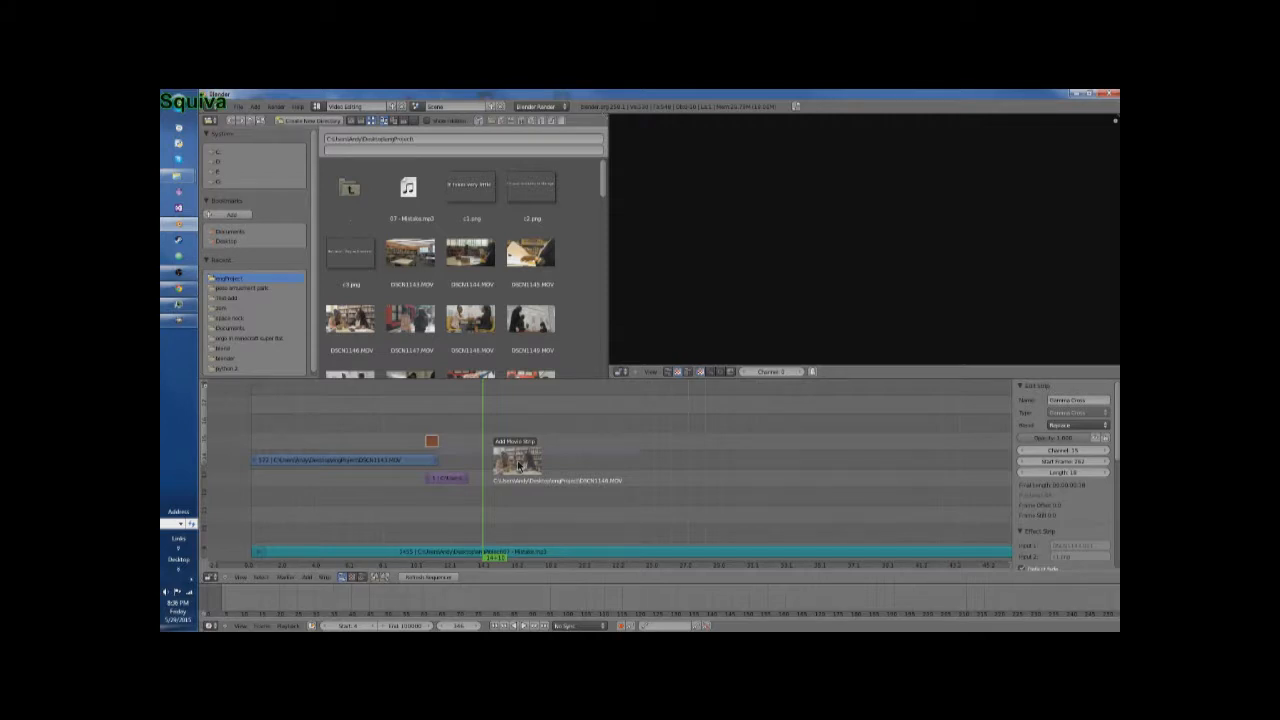
click(518, 465)
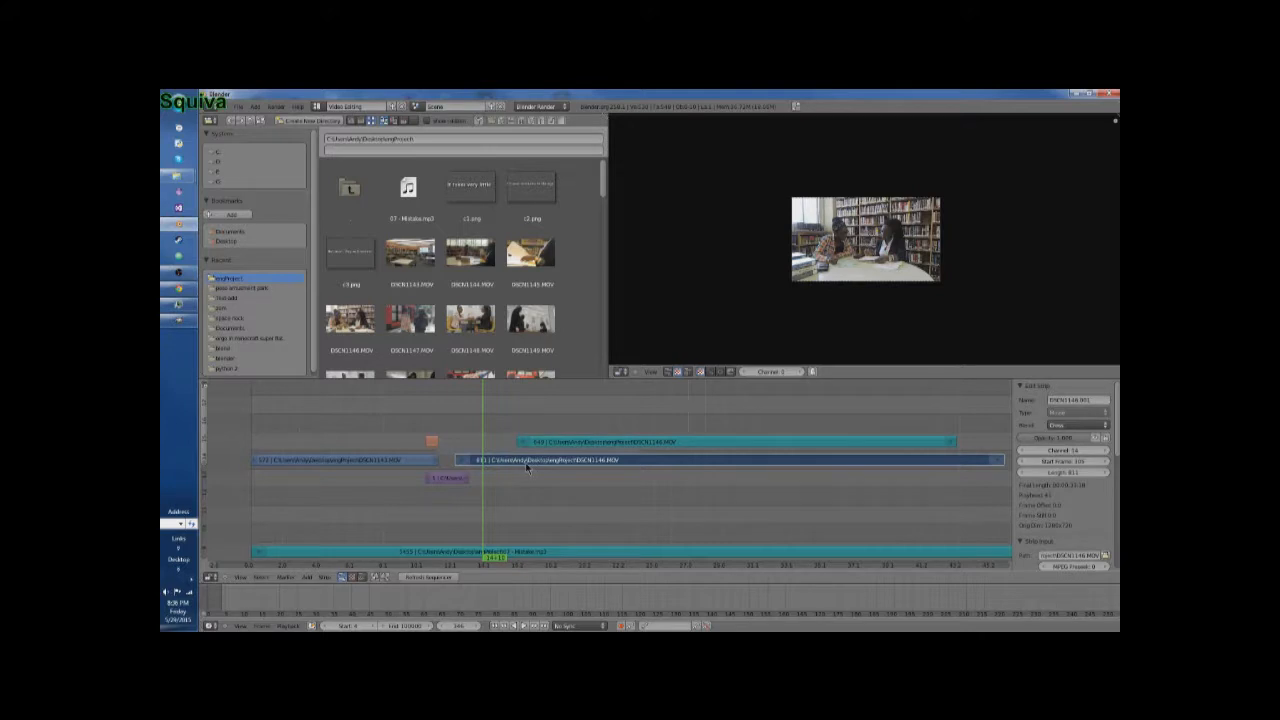
right_drag(526, 467, 548, 446)
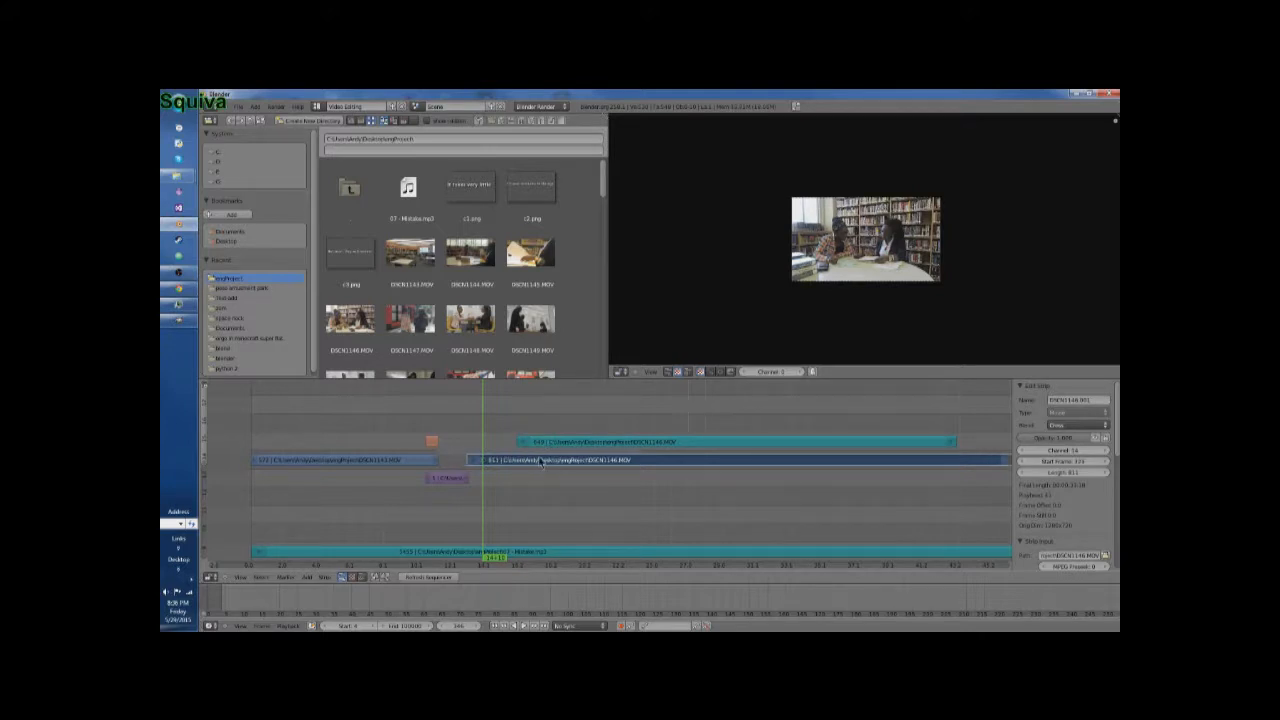
key(g)
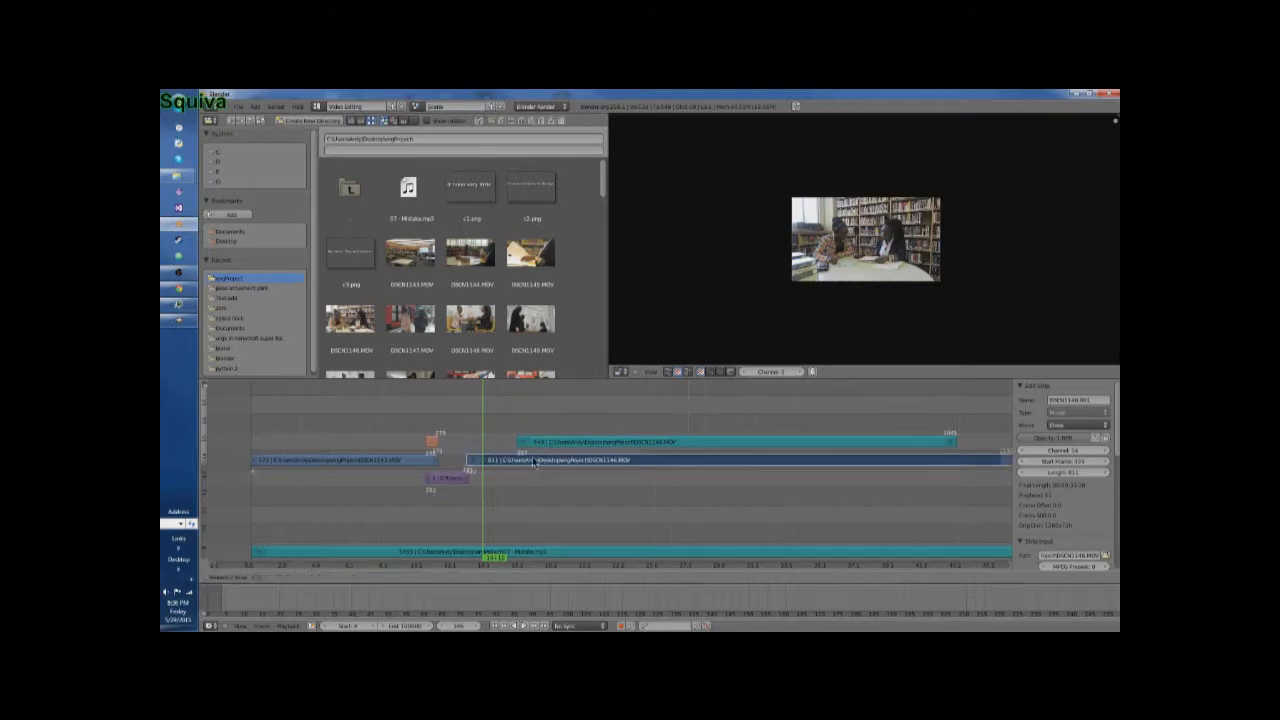
click(531, 461)
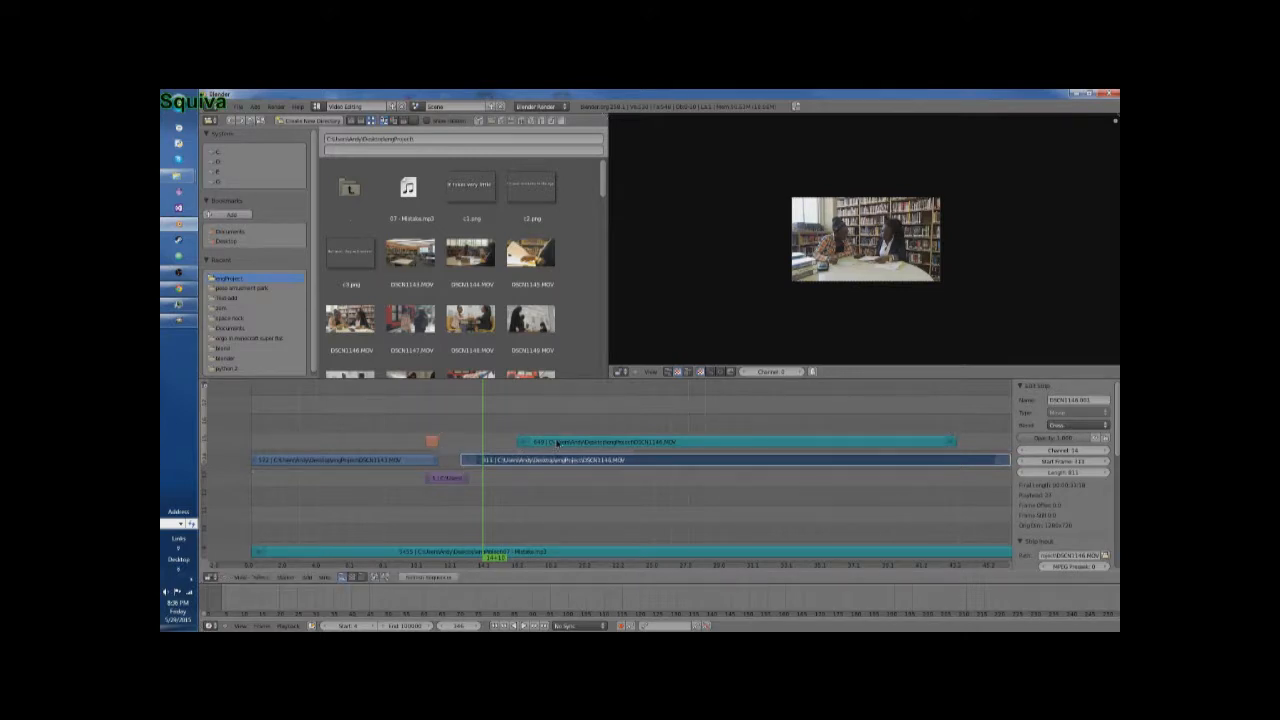
right_click(558, 443)
key(Delete)
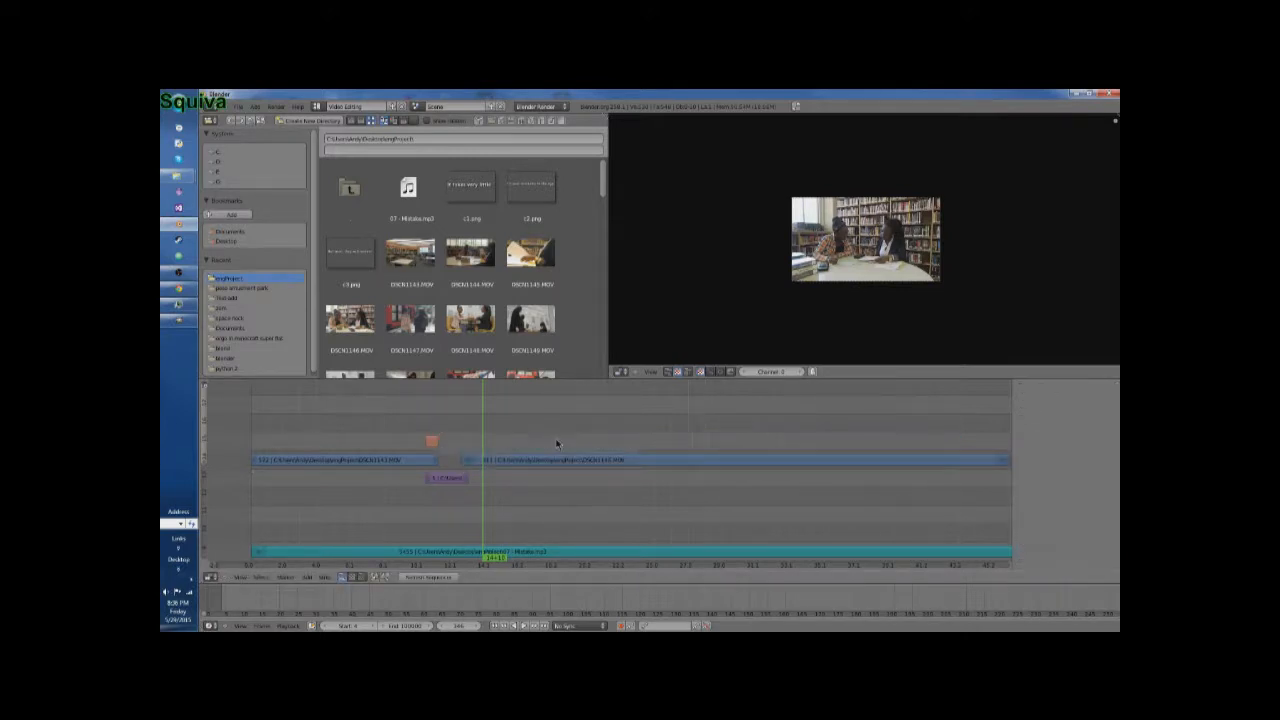
Step: Cut the DSCN1146.MOV strip slightly before its middle and delete the part after the cut
scroll(585, 465, down, 4)
scroll(583, 464, up, 7)
scroll(569, 469, down, 2)
scroll(567, 471, down, 3)
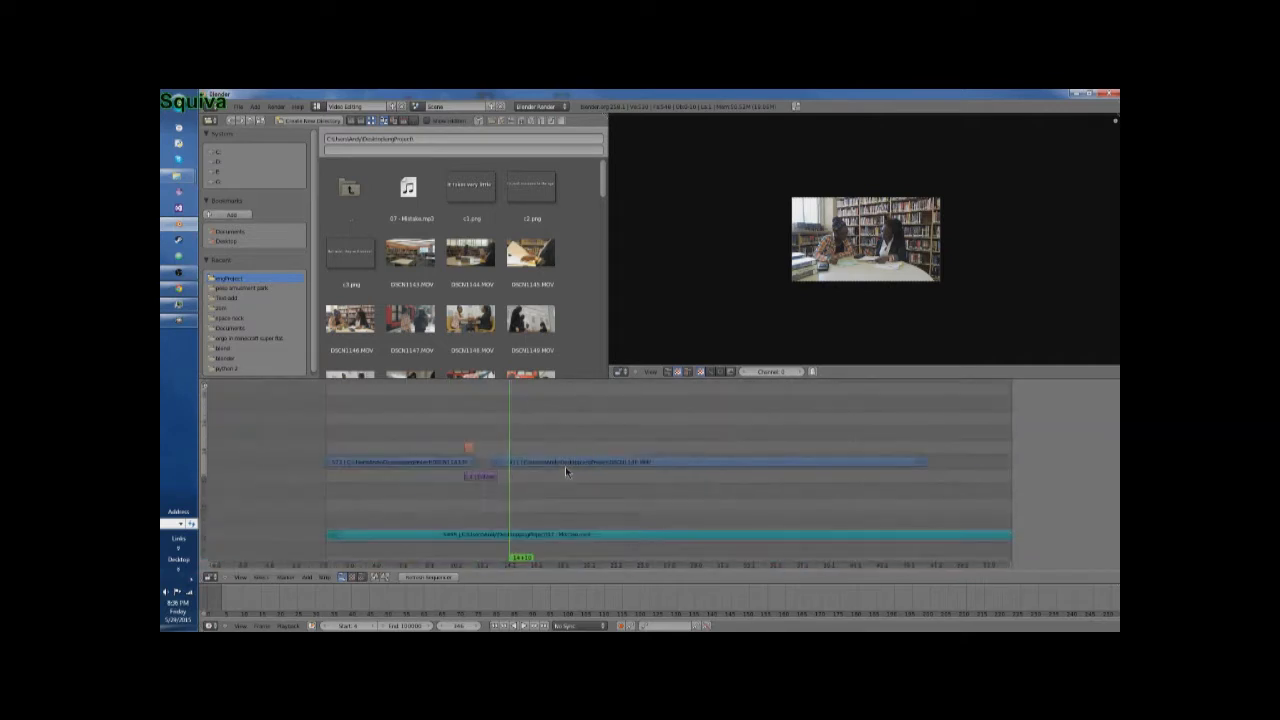
click(689, 464)
right_click(689, 464)
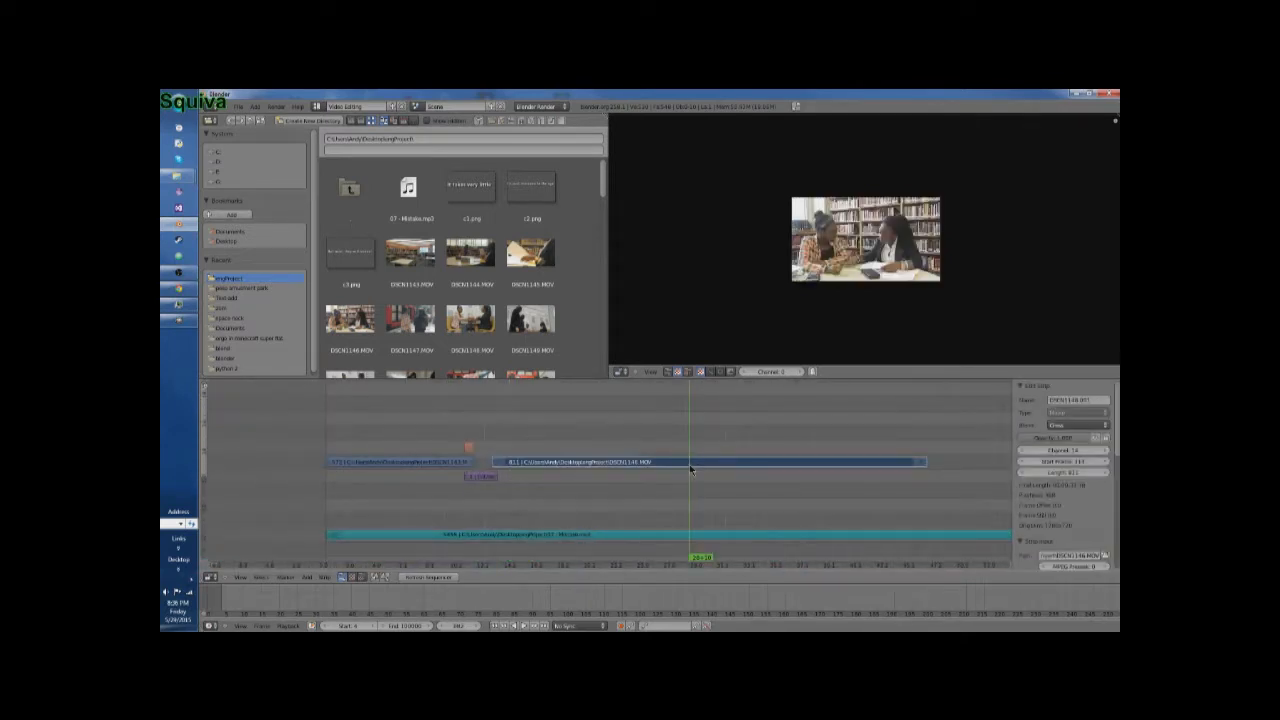
key(k)
key(x)
click(711, 463)
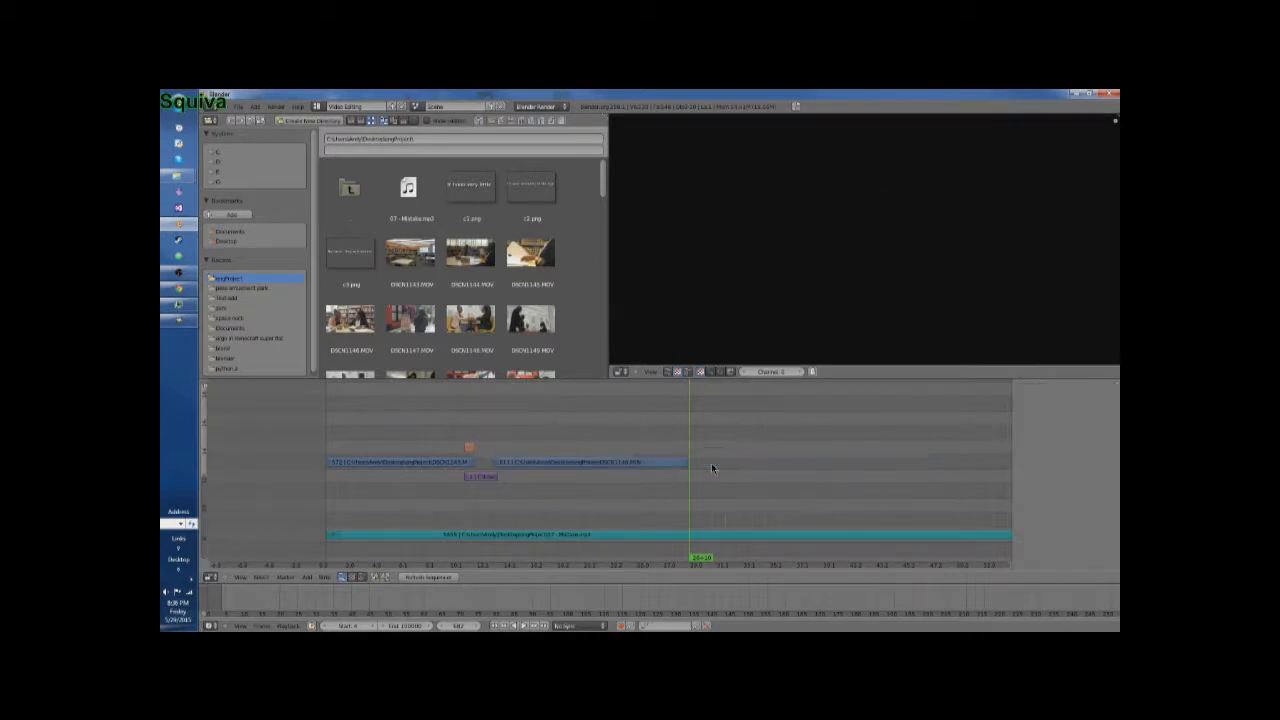
Step: Add a Cross effect between the c1.png and DSCN1146.MOV strips and preview the frames around the overlap
right_click(508, 463)
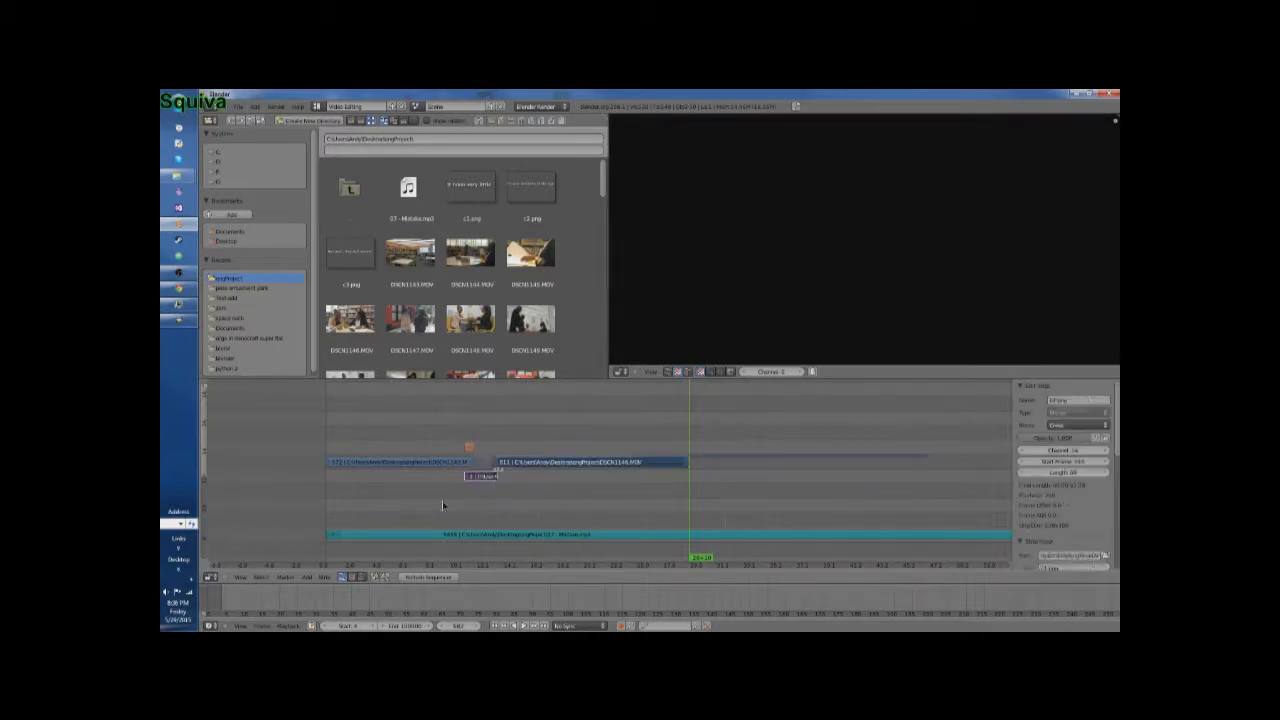
click(307, 577)
mouse_move(333, 527)
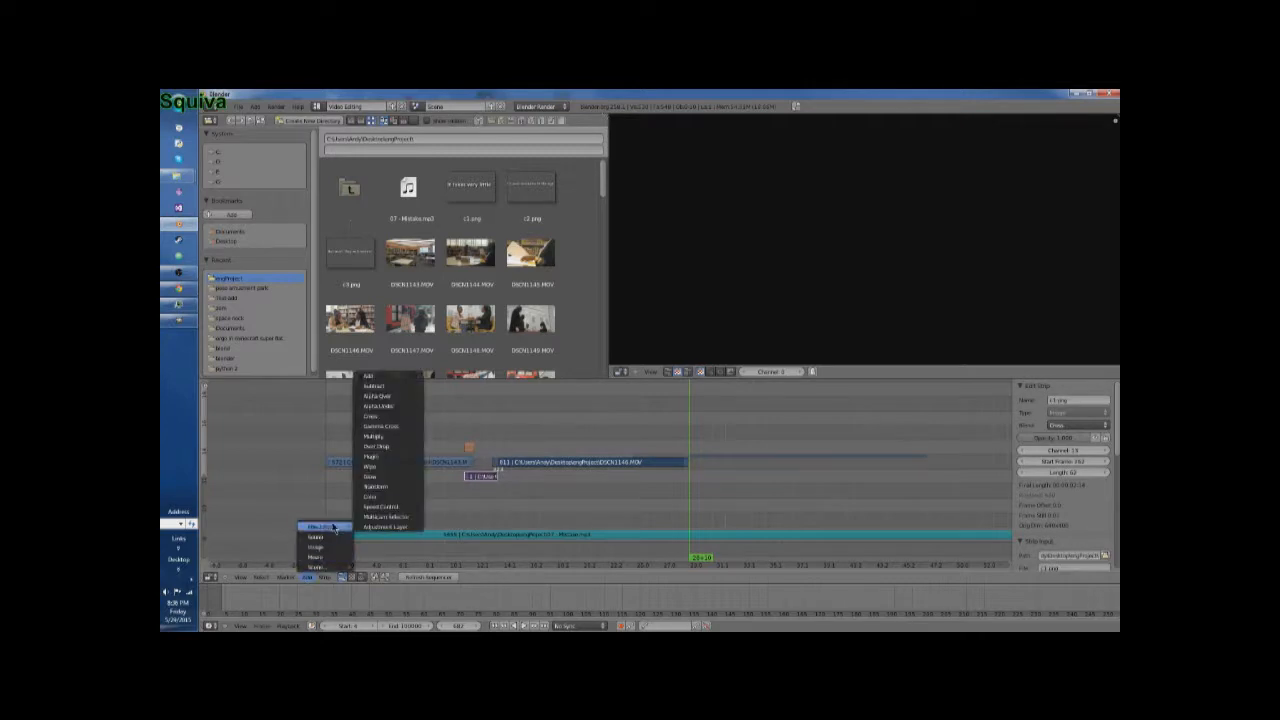
click(380, 416)
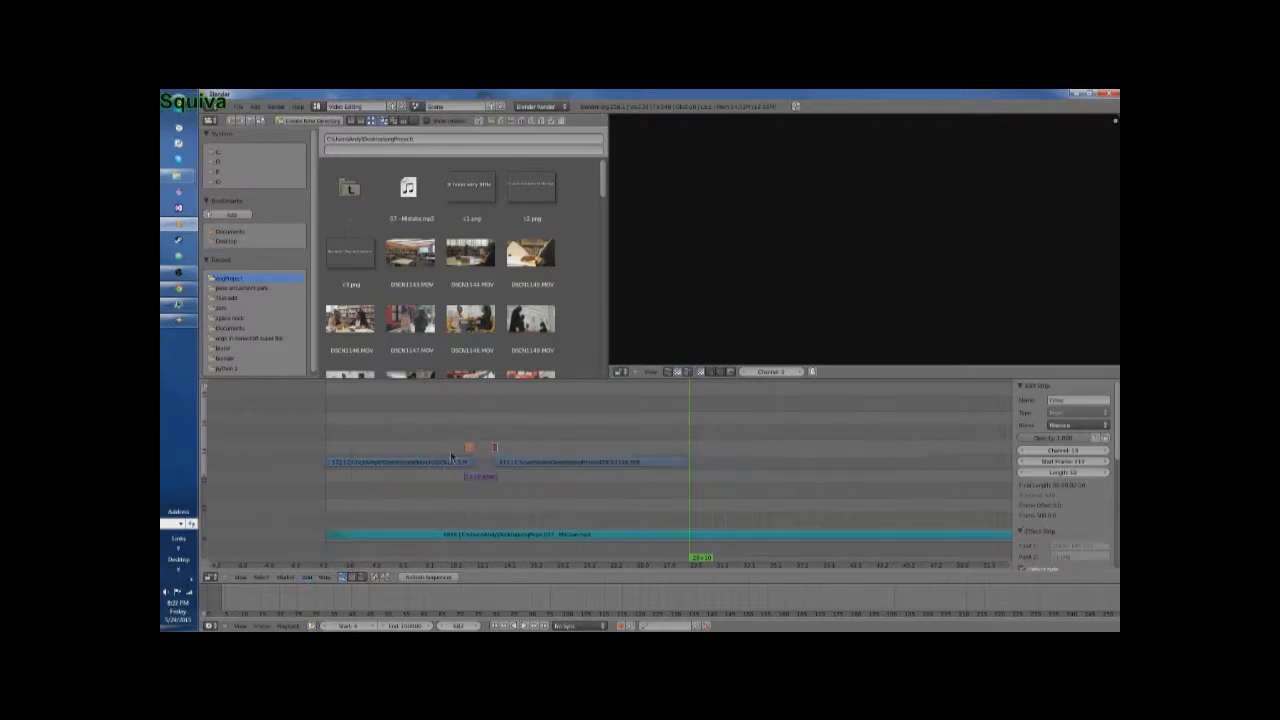
click(487, 478)
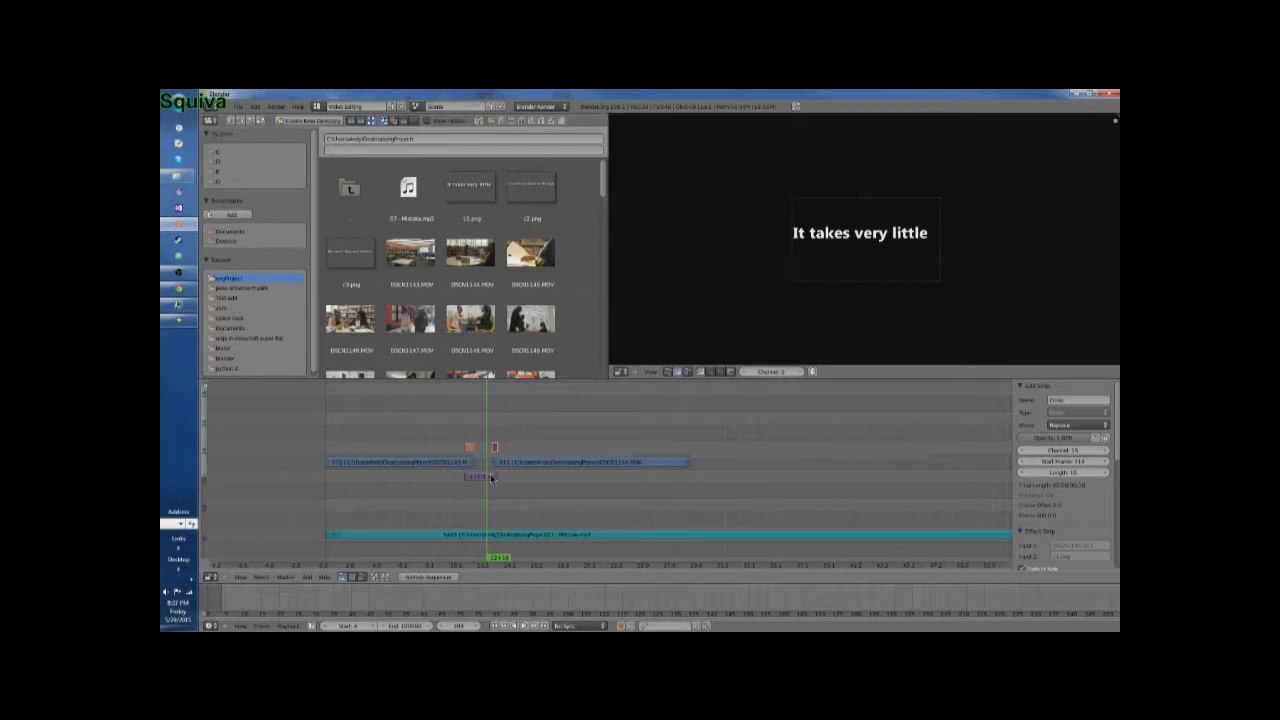
click(505, 477)
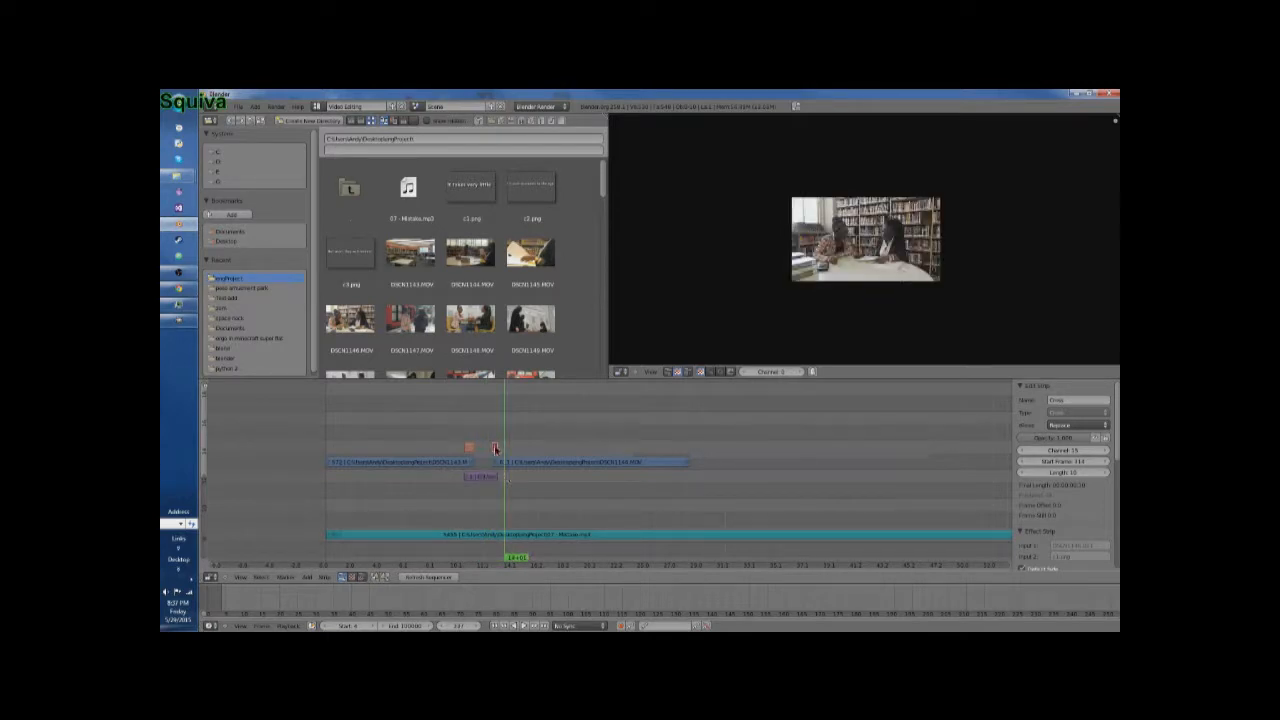
Step: Replace the Cross effect at the DSCN1146.MOV overlap with a new one, selecting c1.png before the video strip
key(x)
click(496, 449)
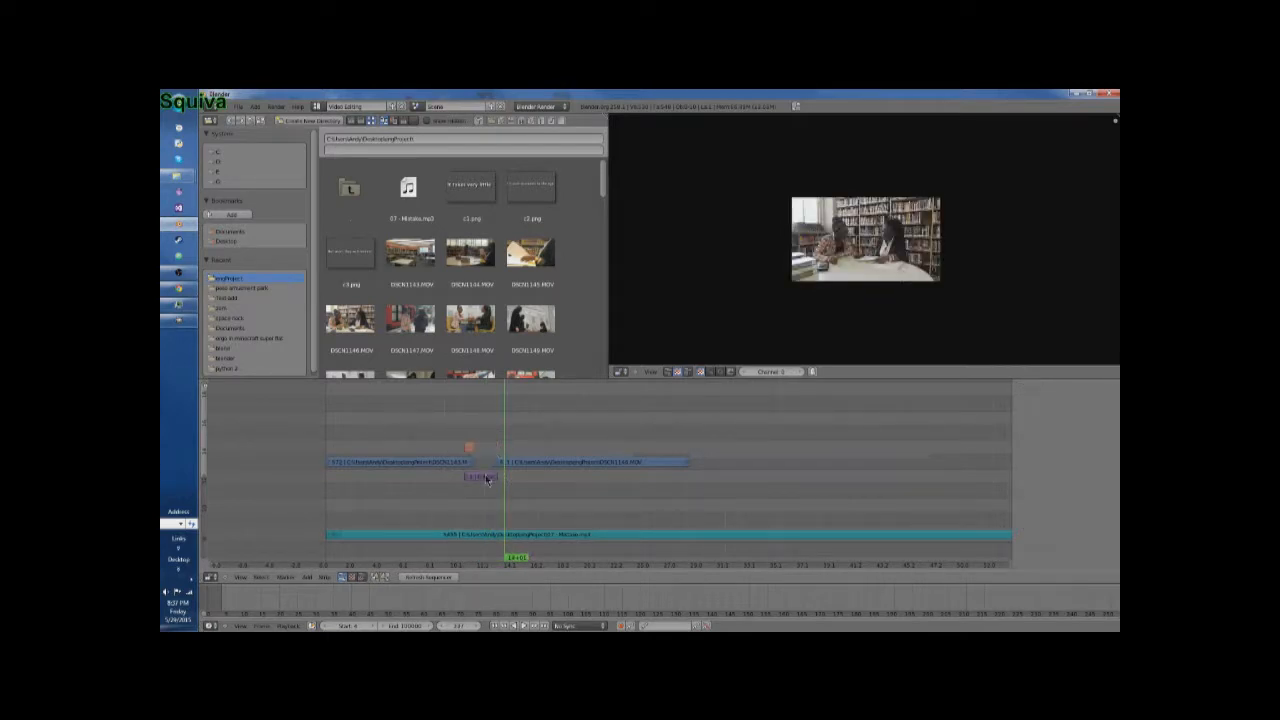
right_click(488, 476)
right_click(505, 462)
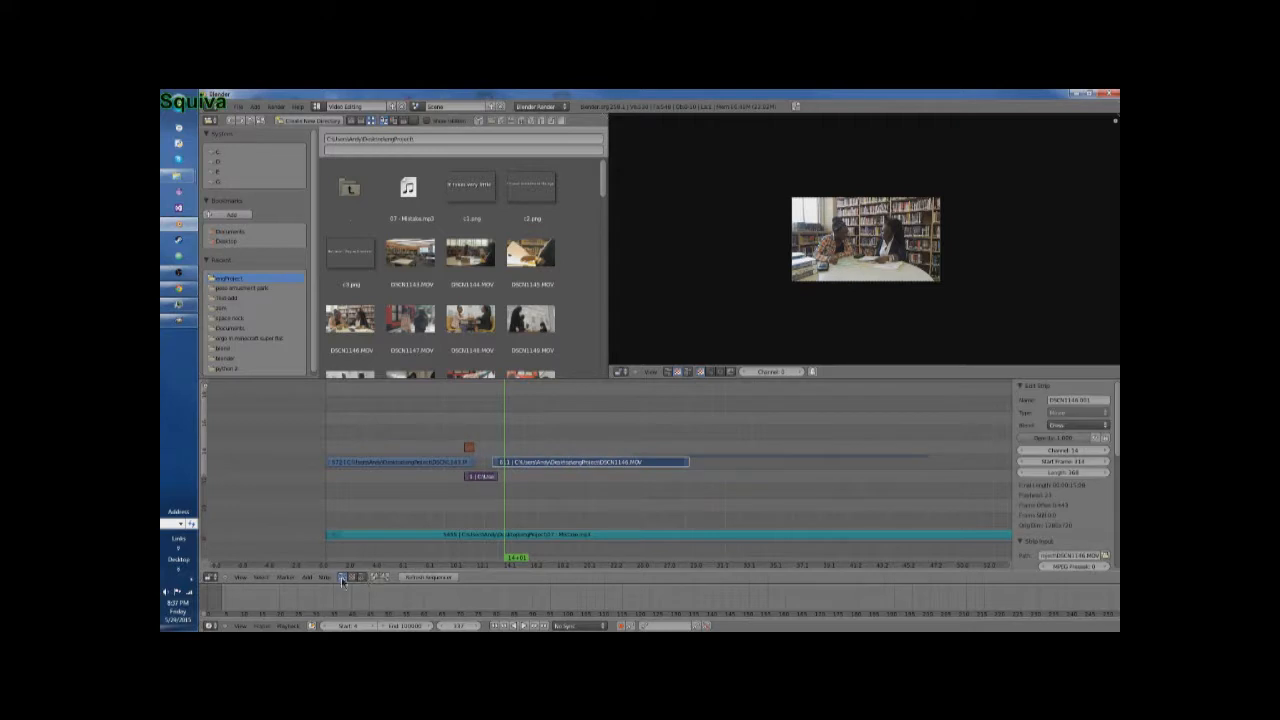
click(307, 577)
mouse_move(322, 526)
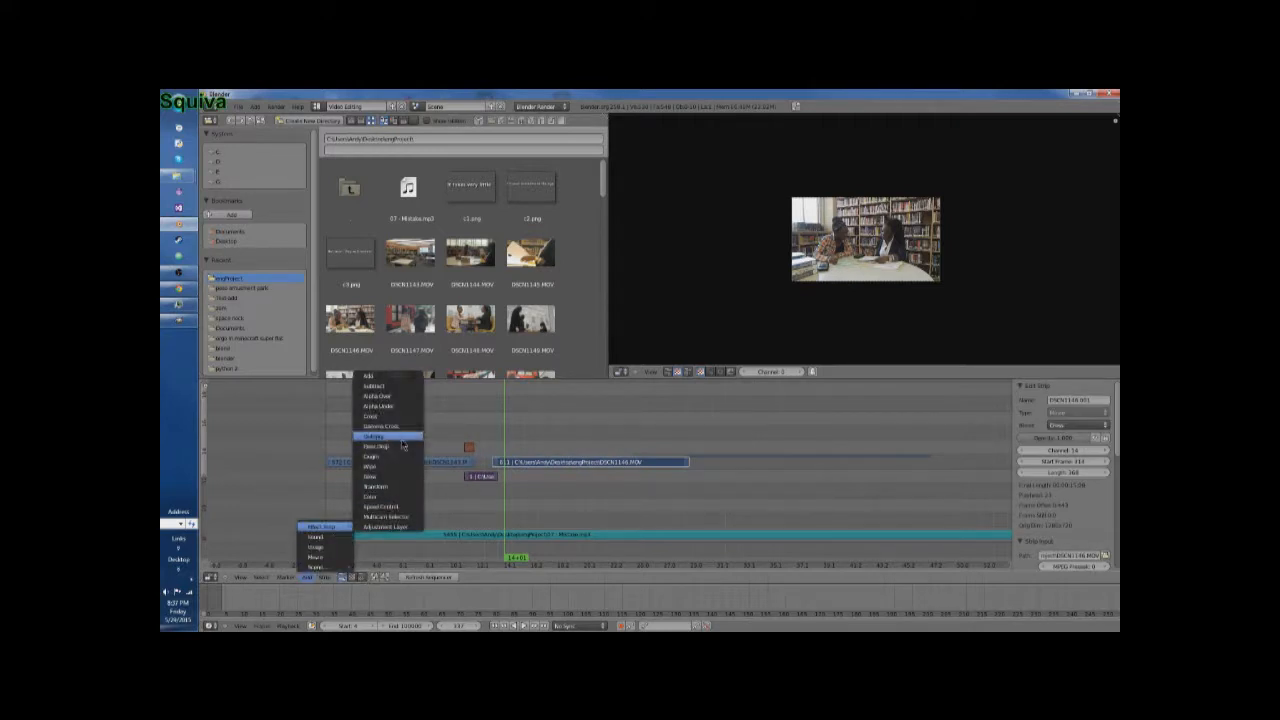
click(398, 418)
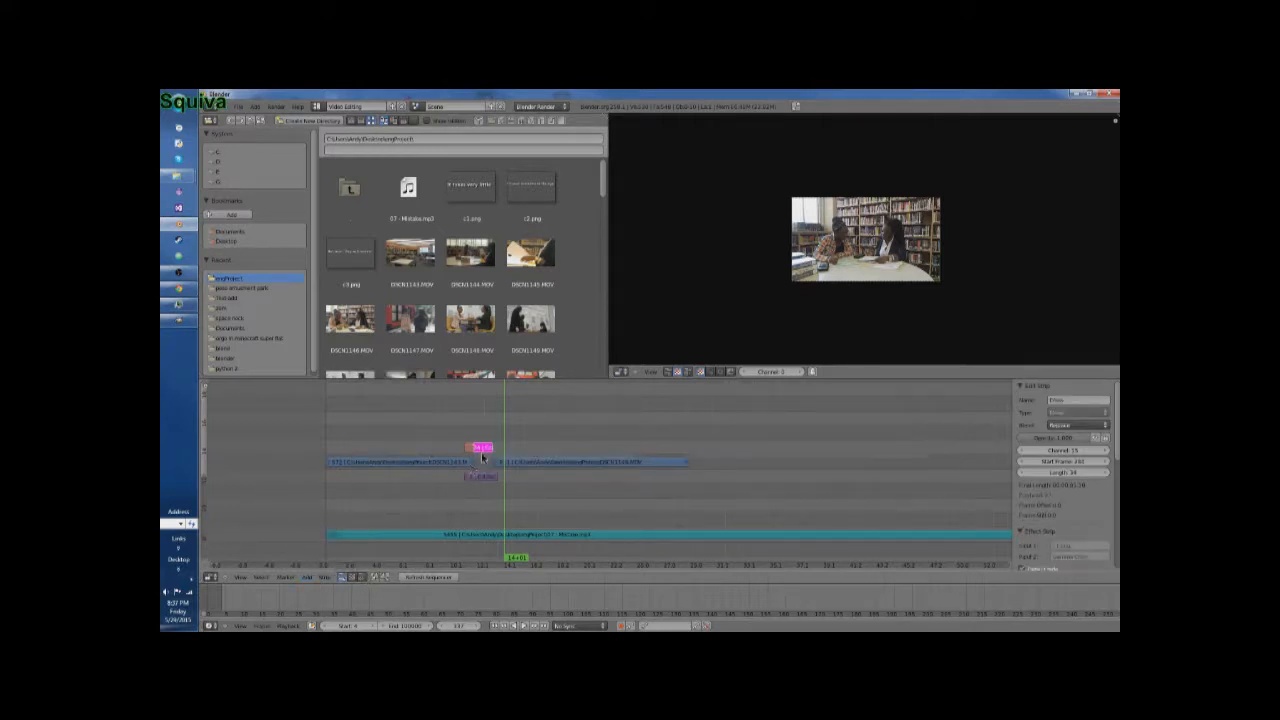
Step: Replace the Cross effect with another one, selecting DSCN1146.MOV before c1.png, and scrub through the transition
key(x)
click(481, 458)
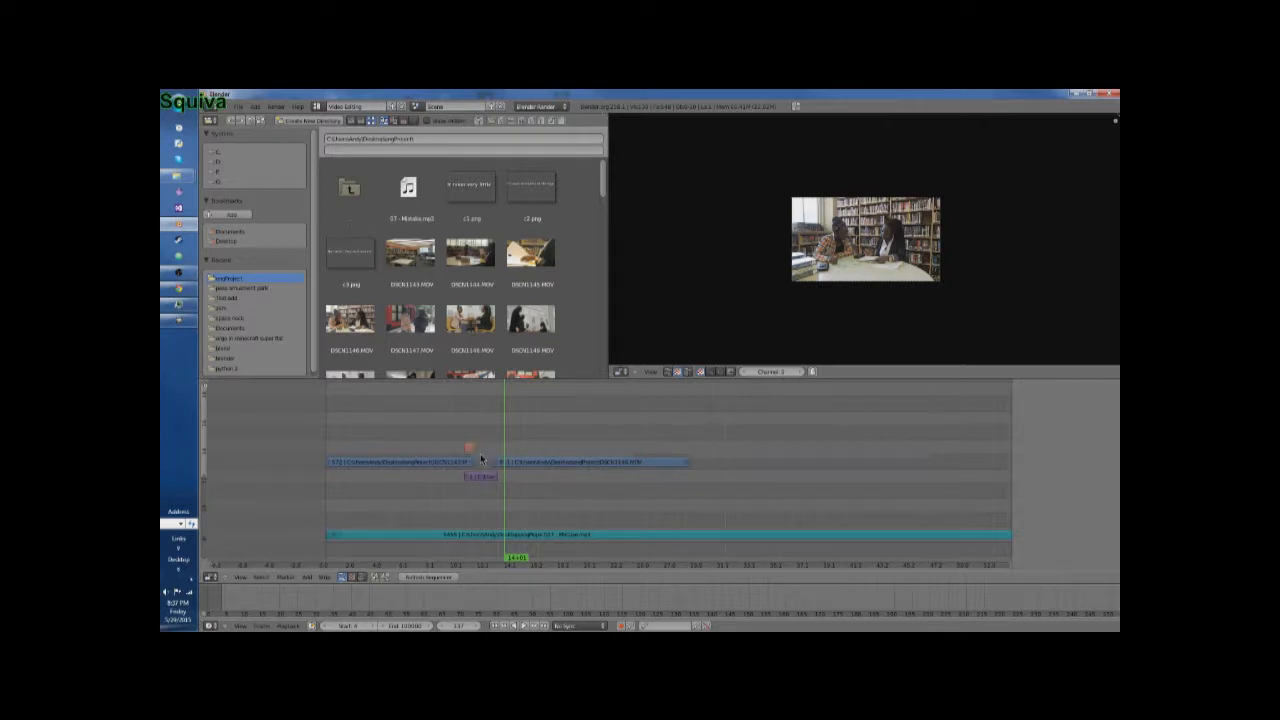
right_click(498, 465)
shift+right_click(491, 479)
click(307, 577)
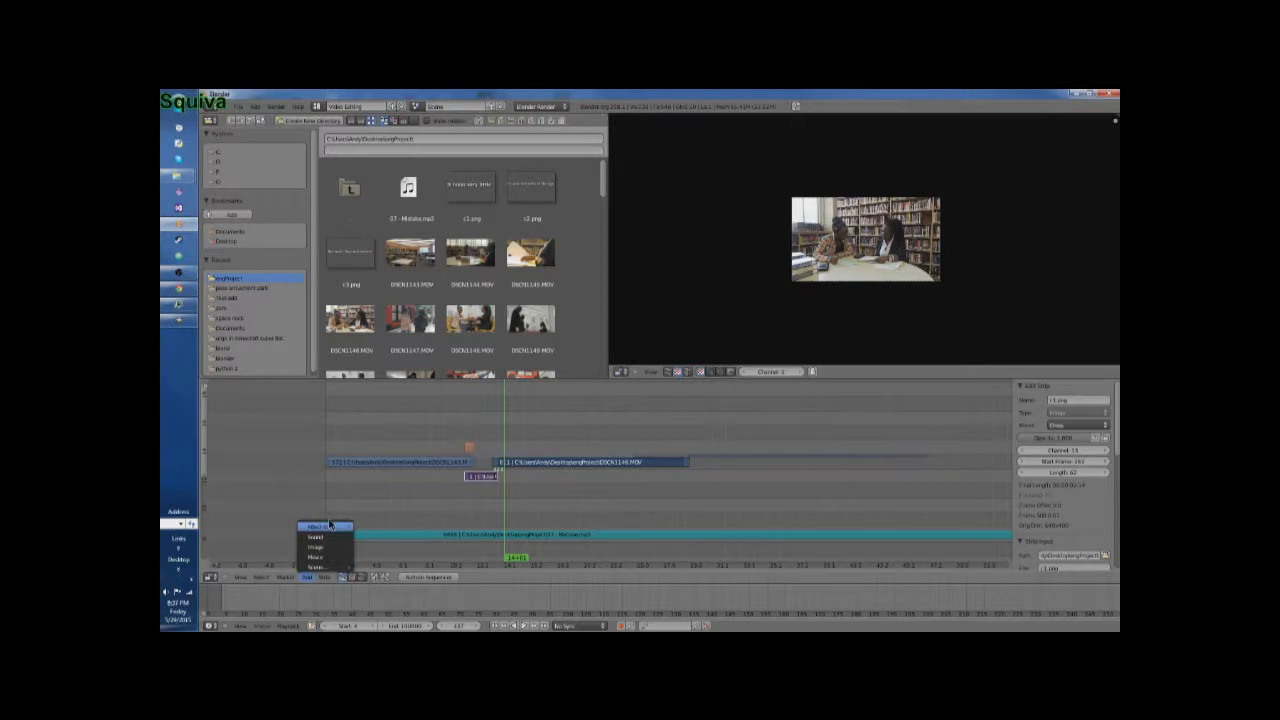
click(329, 525)
click(307, 577)
mouse_move(322, 526)
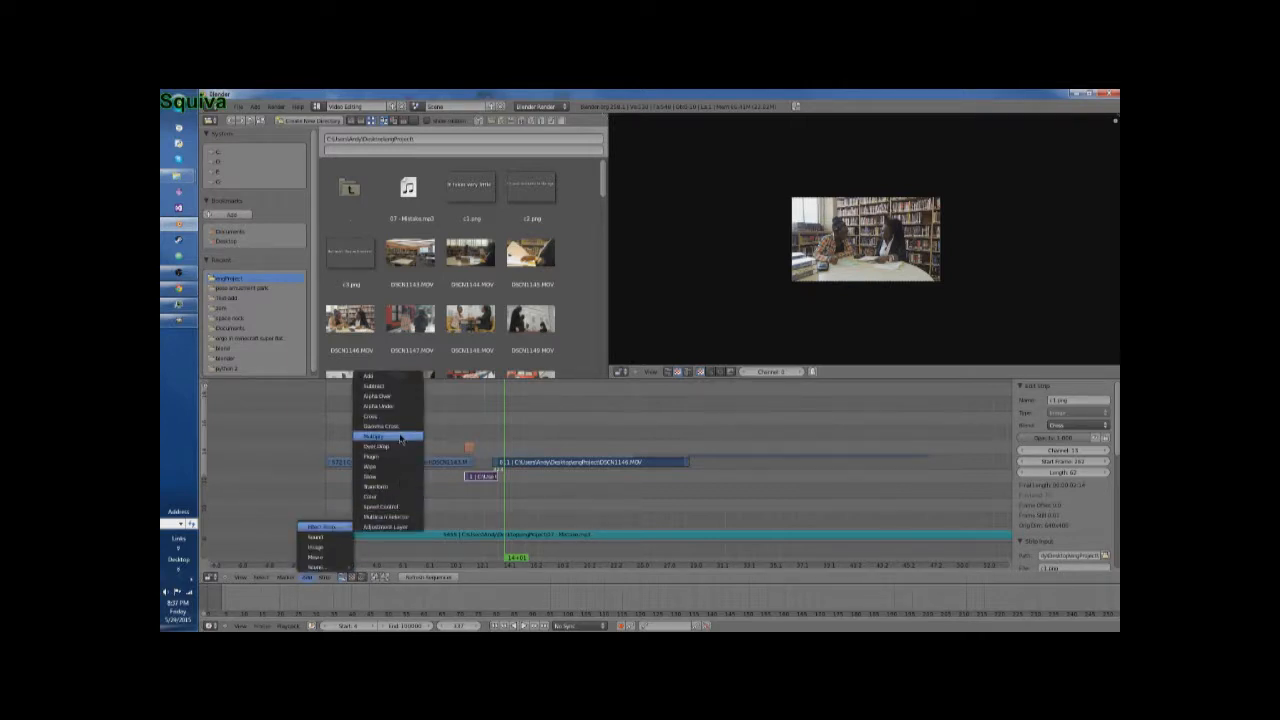
click(398, 416)
drag(505, 485, 478, 474)
Step: Rebuild the Cross effect between c1.png and DSCN1146.MOV, selecting the video strip last, and check the transition frames
key(x)
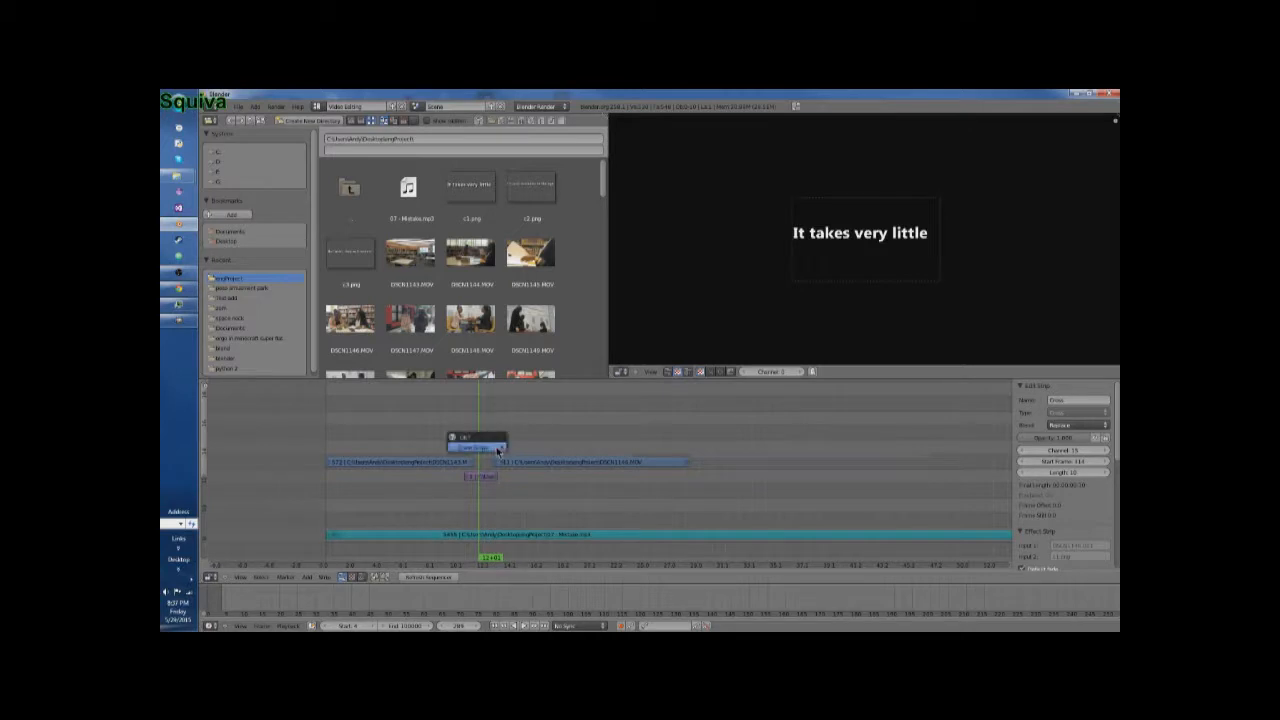
click(497, 449)
right_click(499, 461)
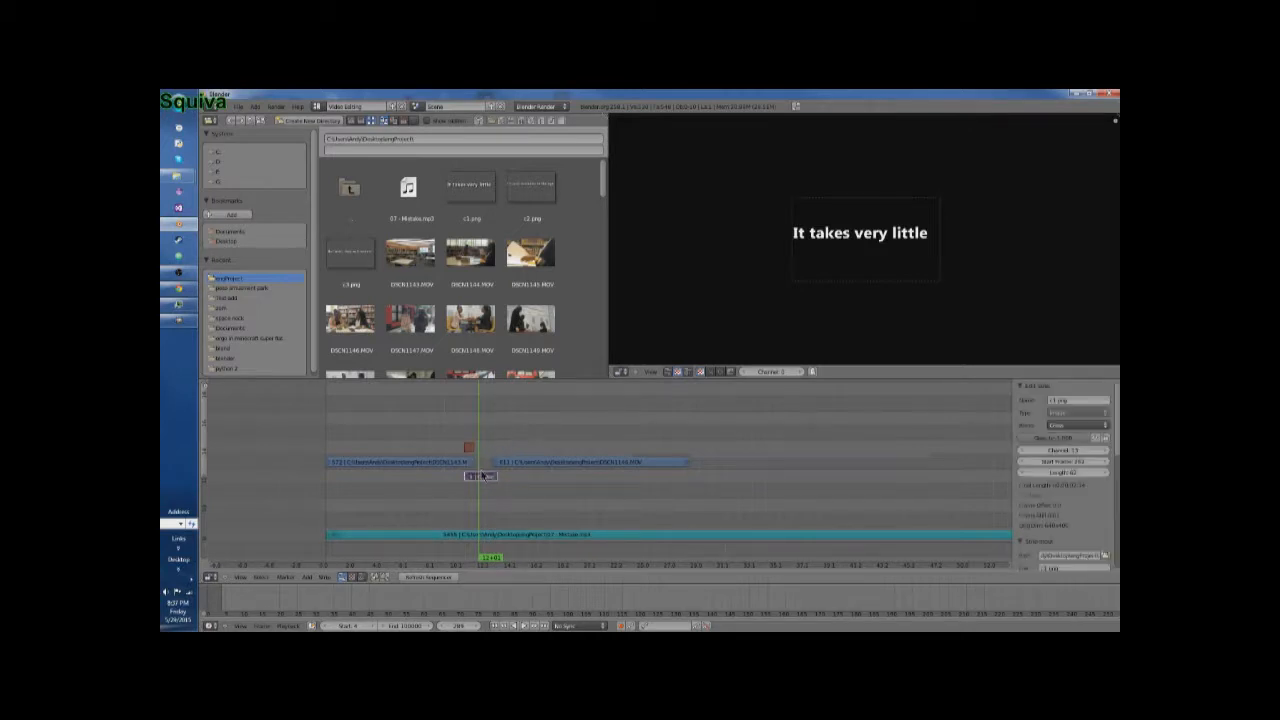
click(309, 577)
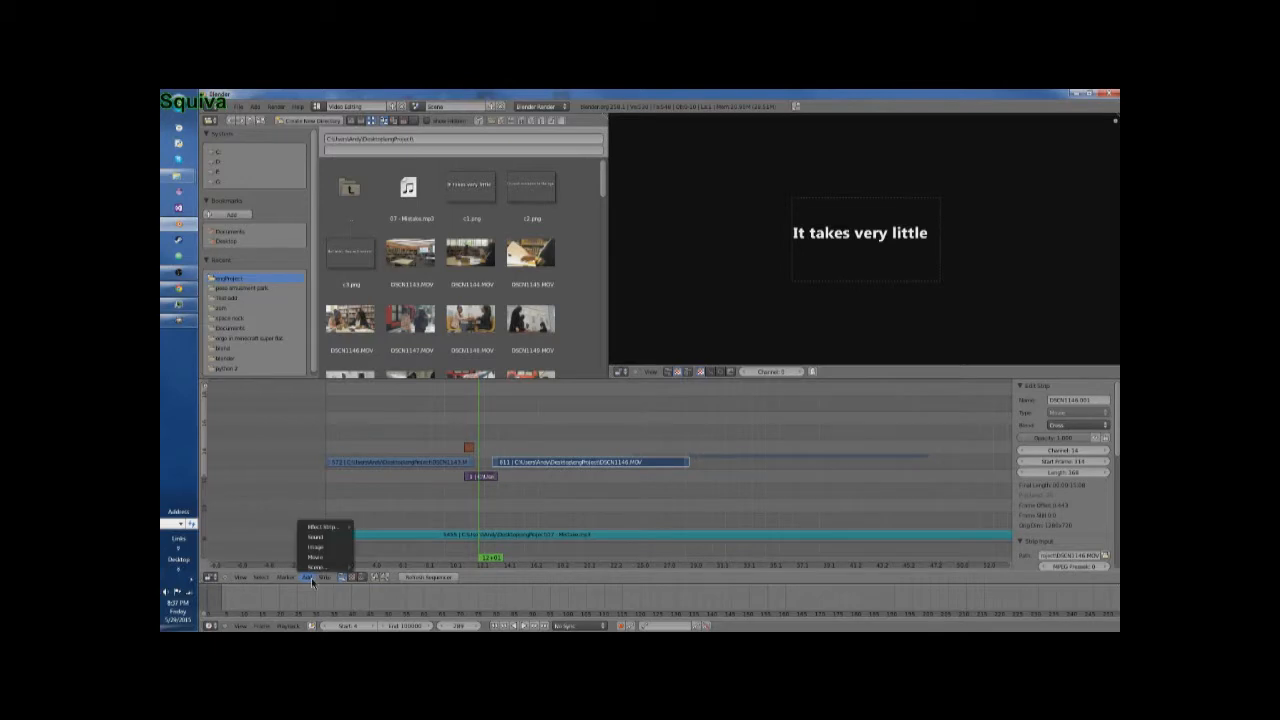
mouse_move(330, 529)
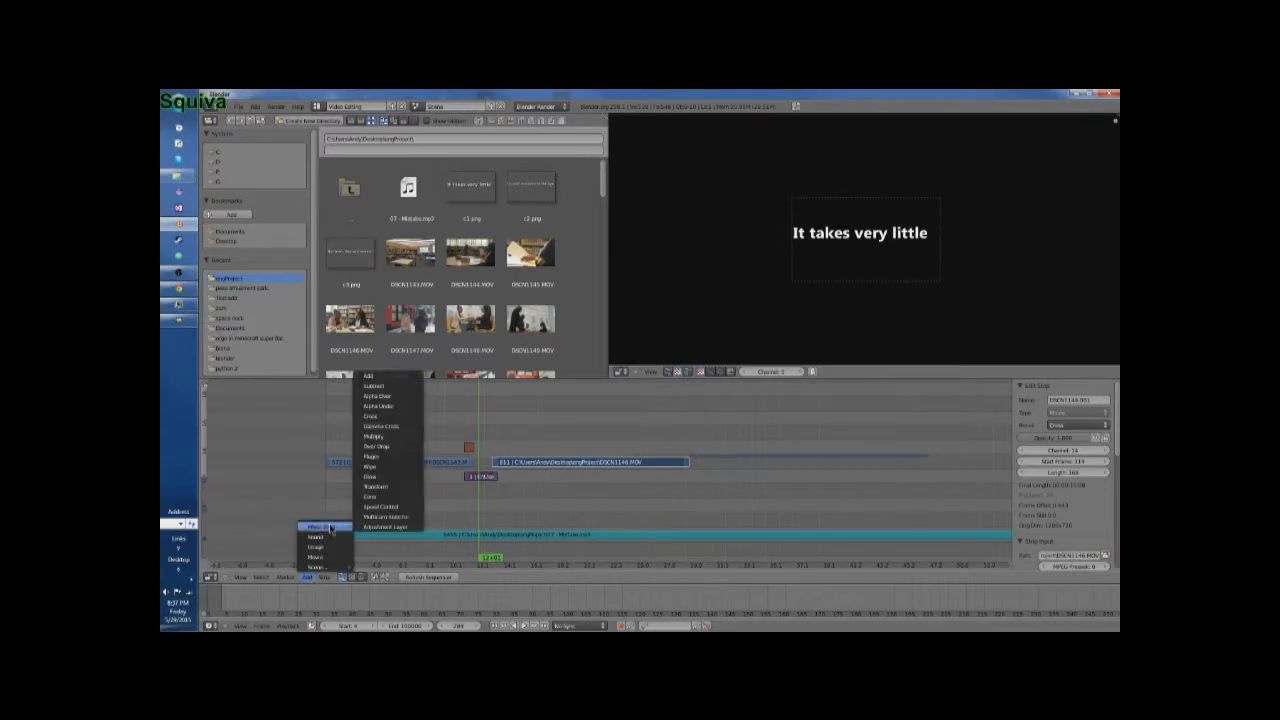
click(391, 419)
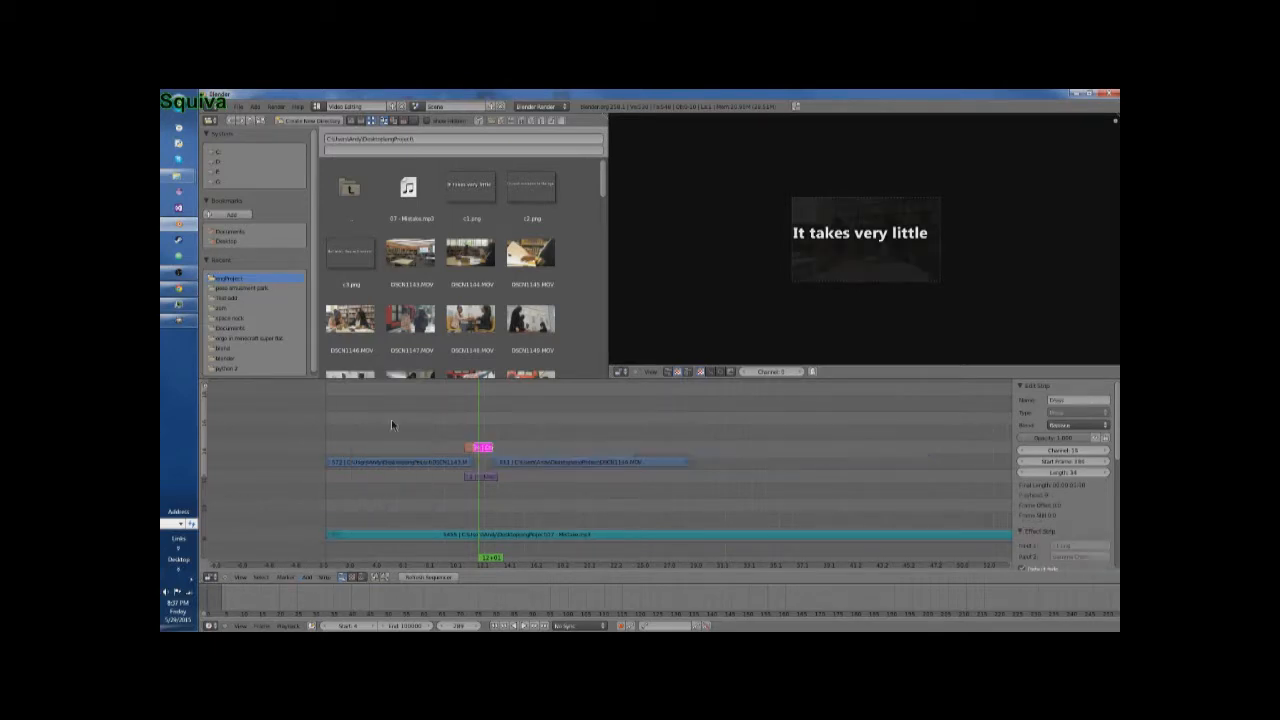
key(g)
click(497, 459)
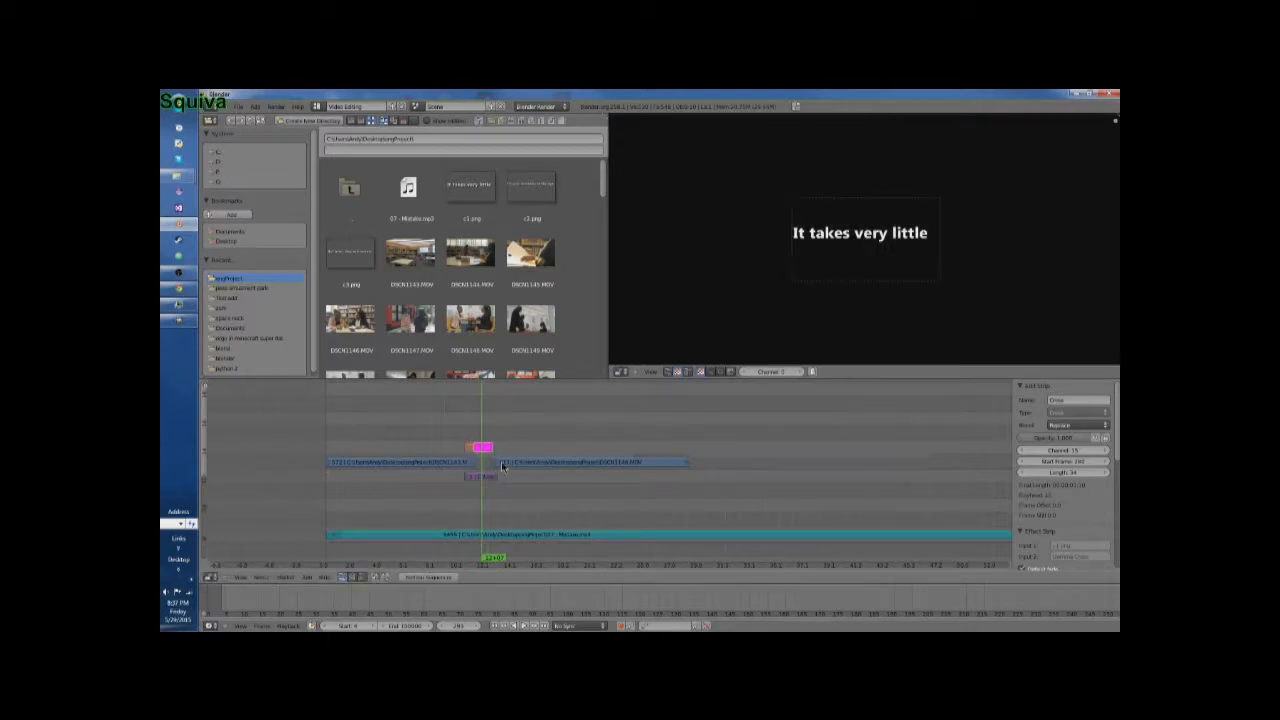
Step: Nudge the c1.png strip slightly later and the DSCN1146.MOV strip slightly earlier to lengthen their overlap
right_click(485, 476)
key(g)
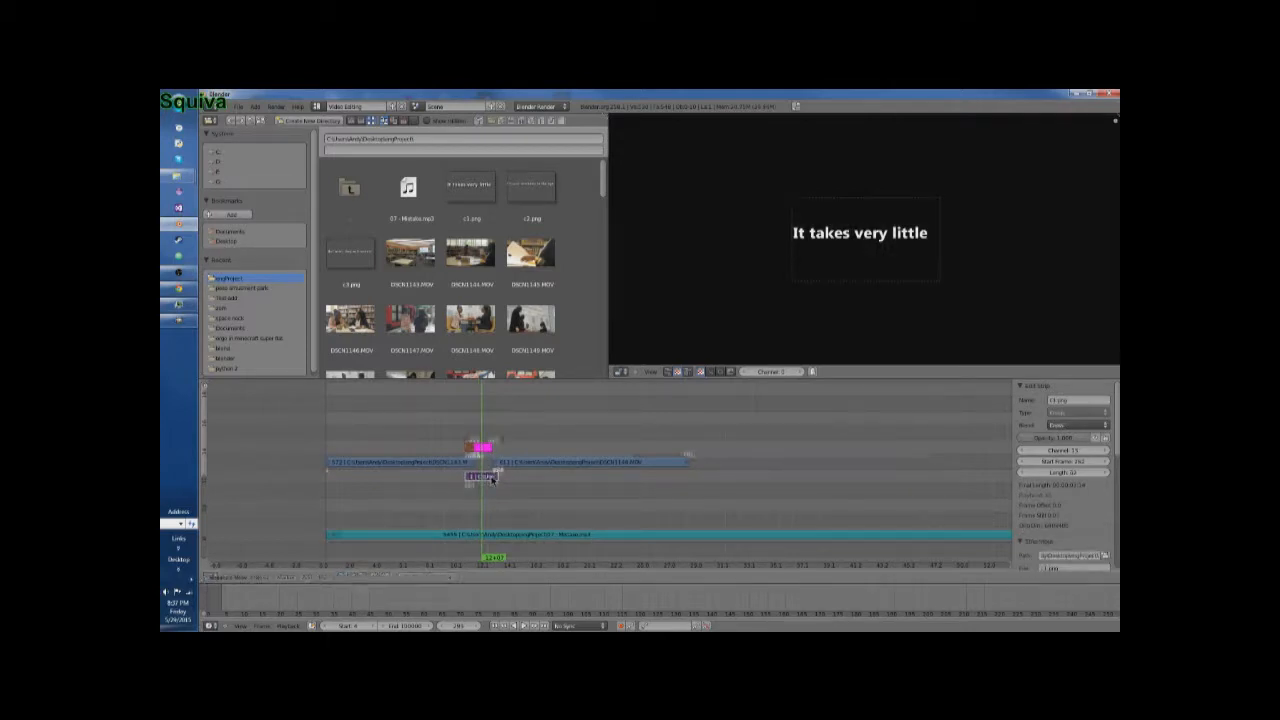
click(497, 476)
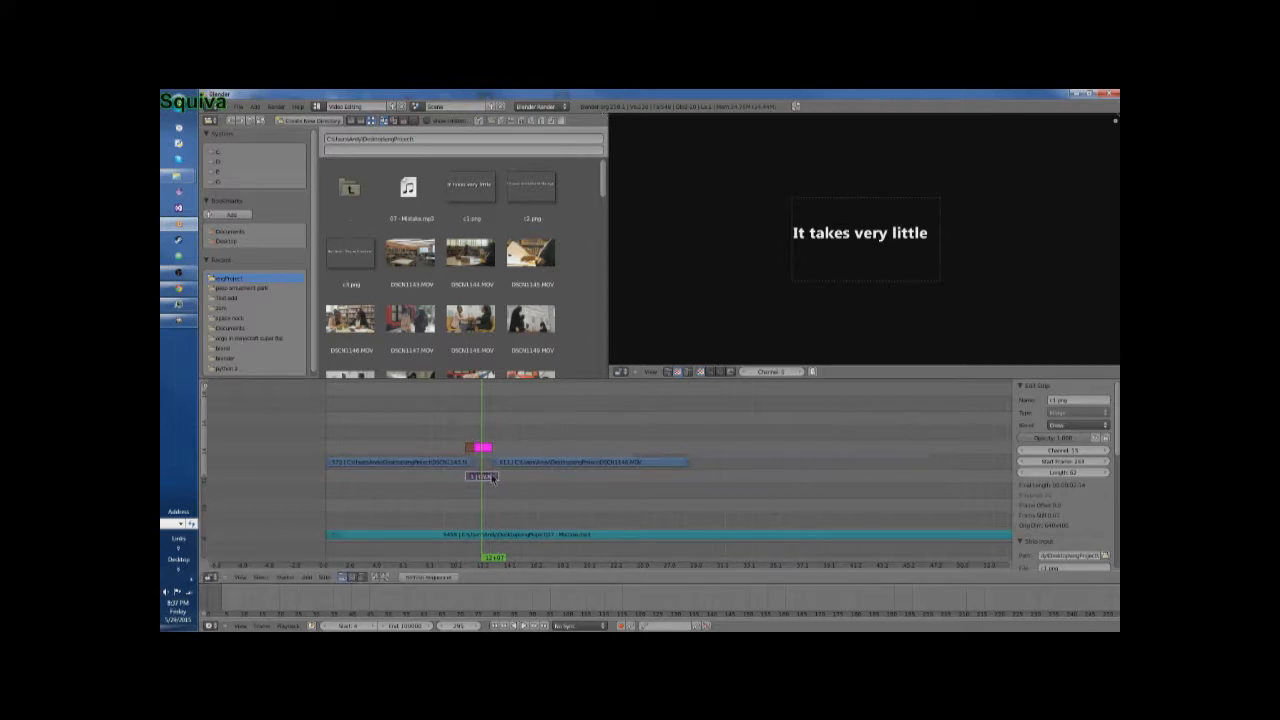
right_click(505, 464)
key(g)
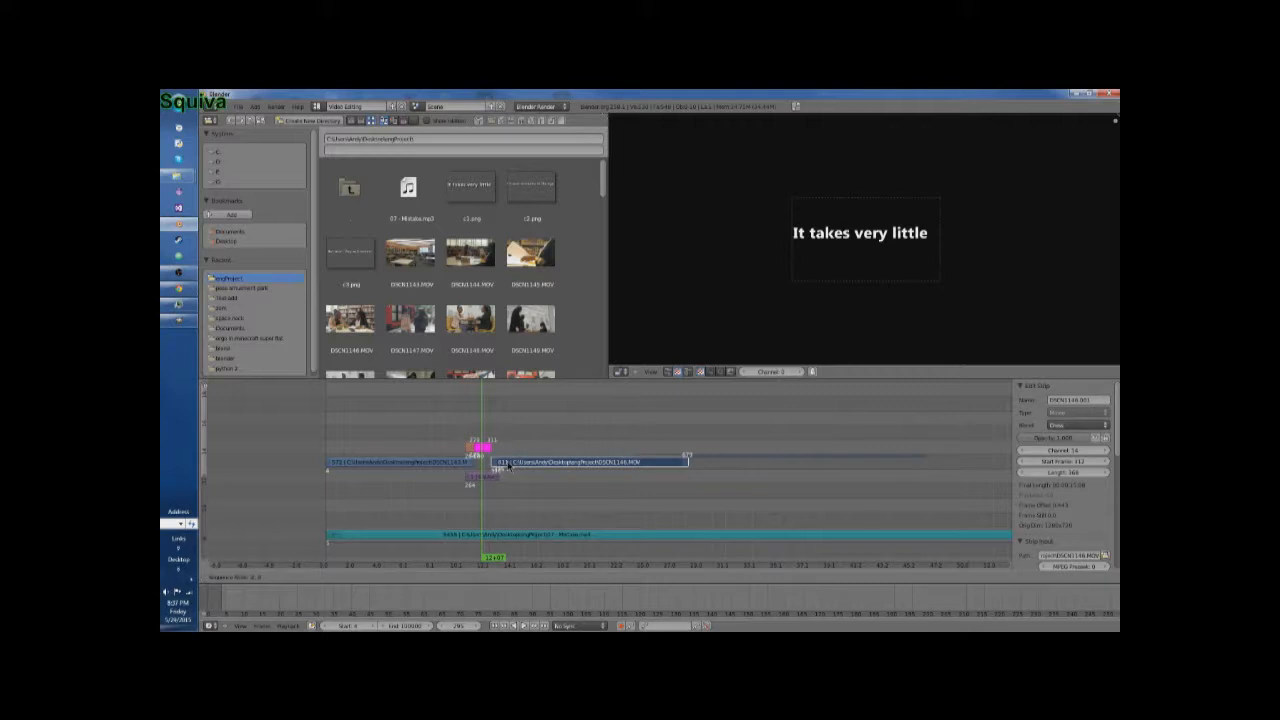
click(496, 464)
Step: Delete the Cross effect between the c1.png and DSCN1146.MOV strips
right_click(488, 449)
key(x)
click(487, 451)
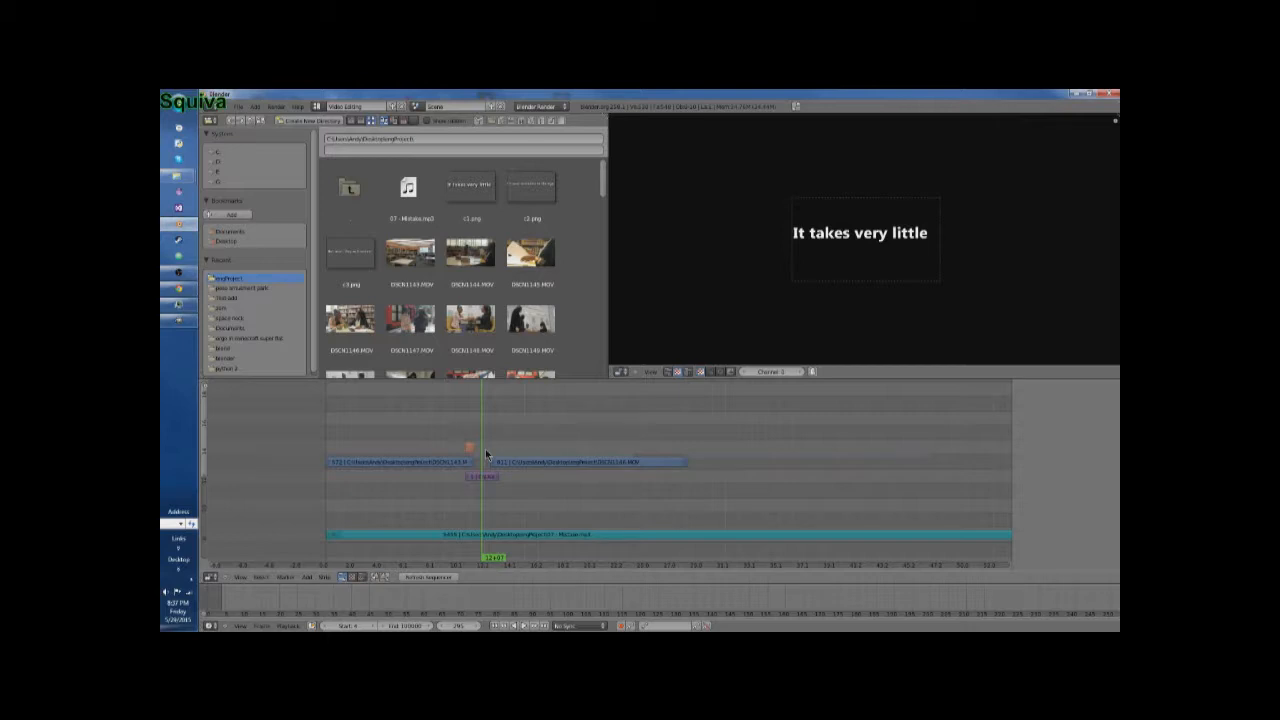
Step: Try a Glow effect on the DSCN1146.MOV strip, playing it back before deleting the effect
right_click(492, 461)
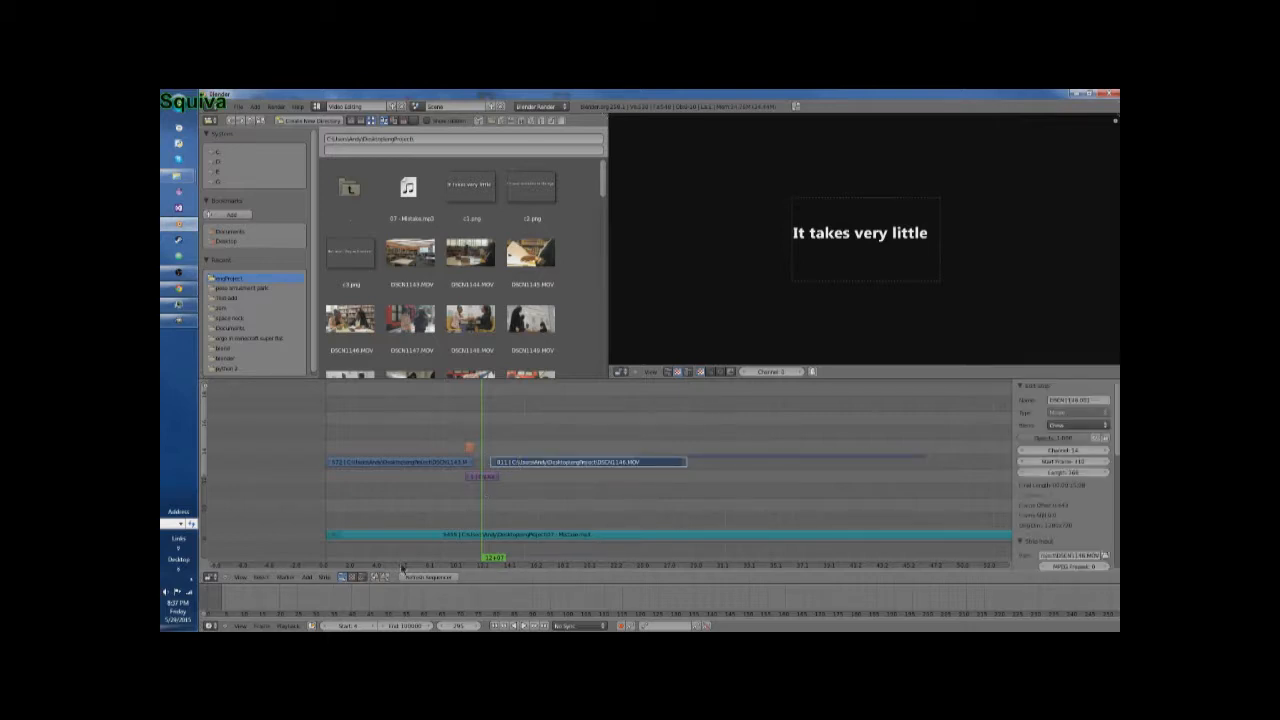
click(310, 578)
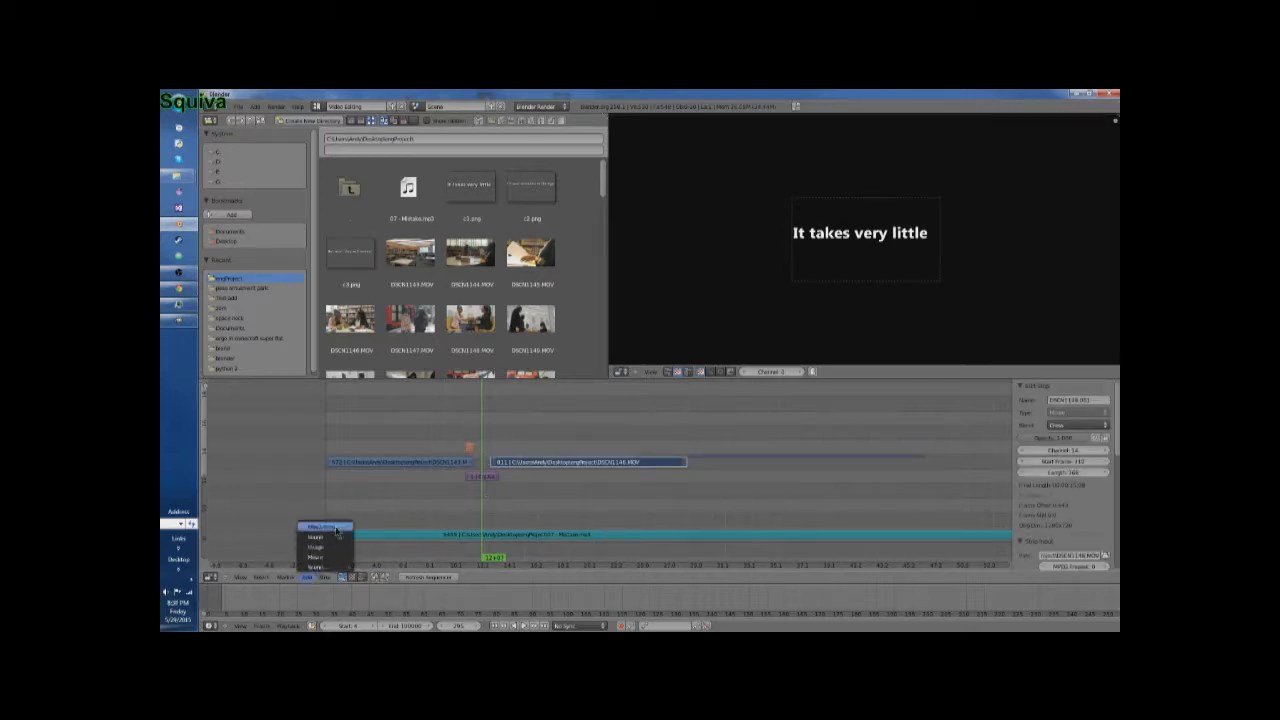
mouse_move(335, 527)
click(377, 486)
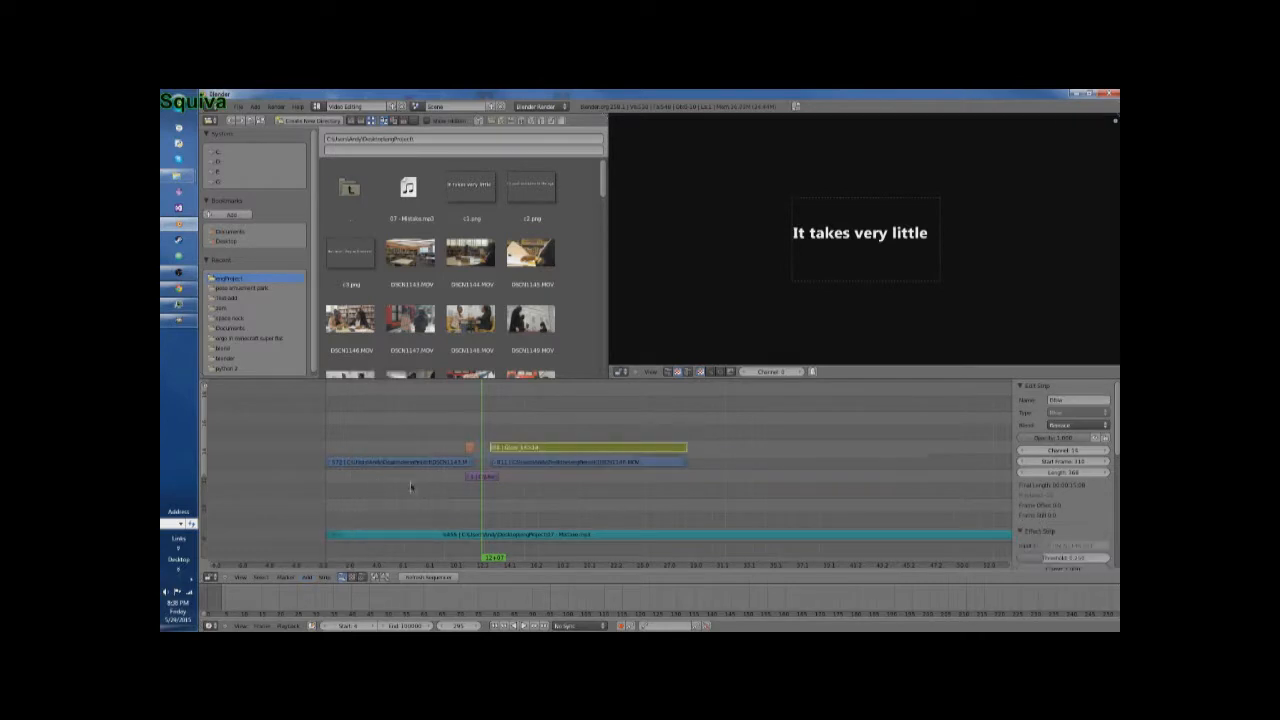
click(529, 459)
click(529, 627)
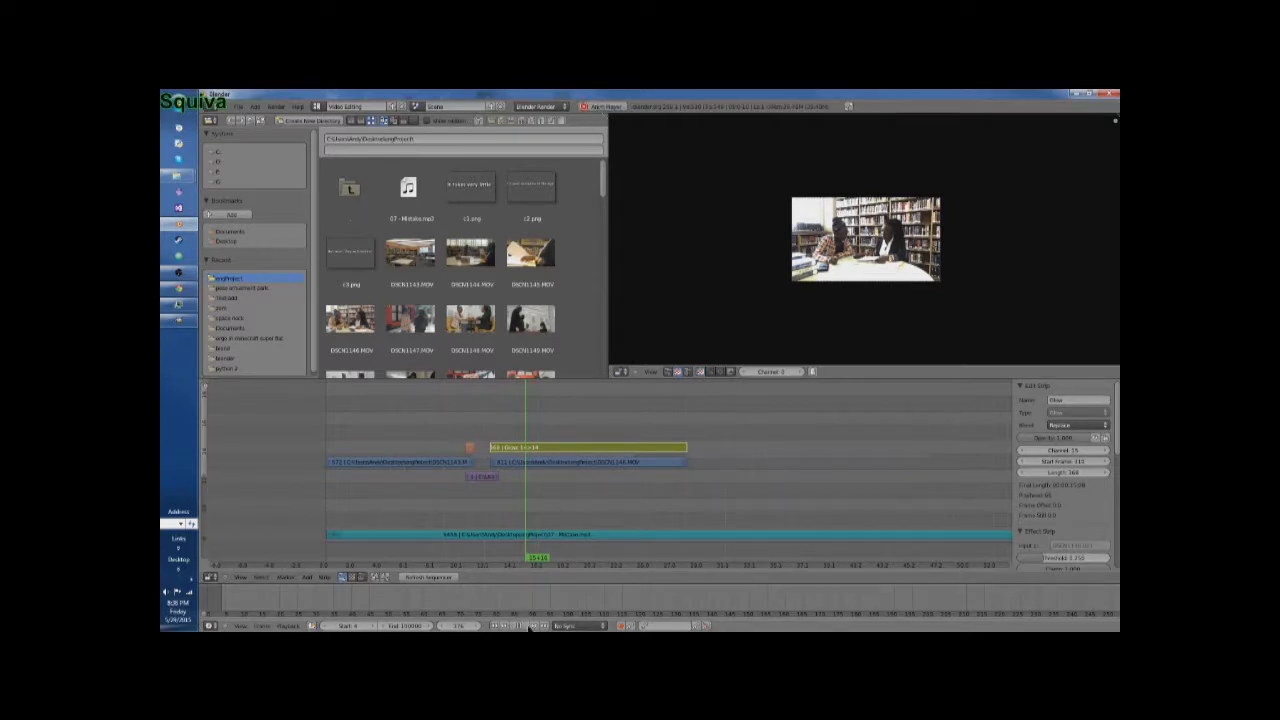
click(529, 627)
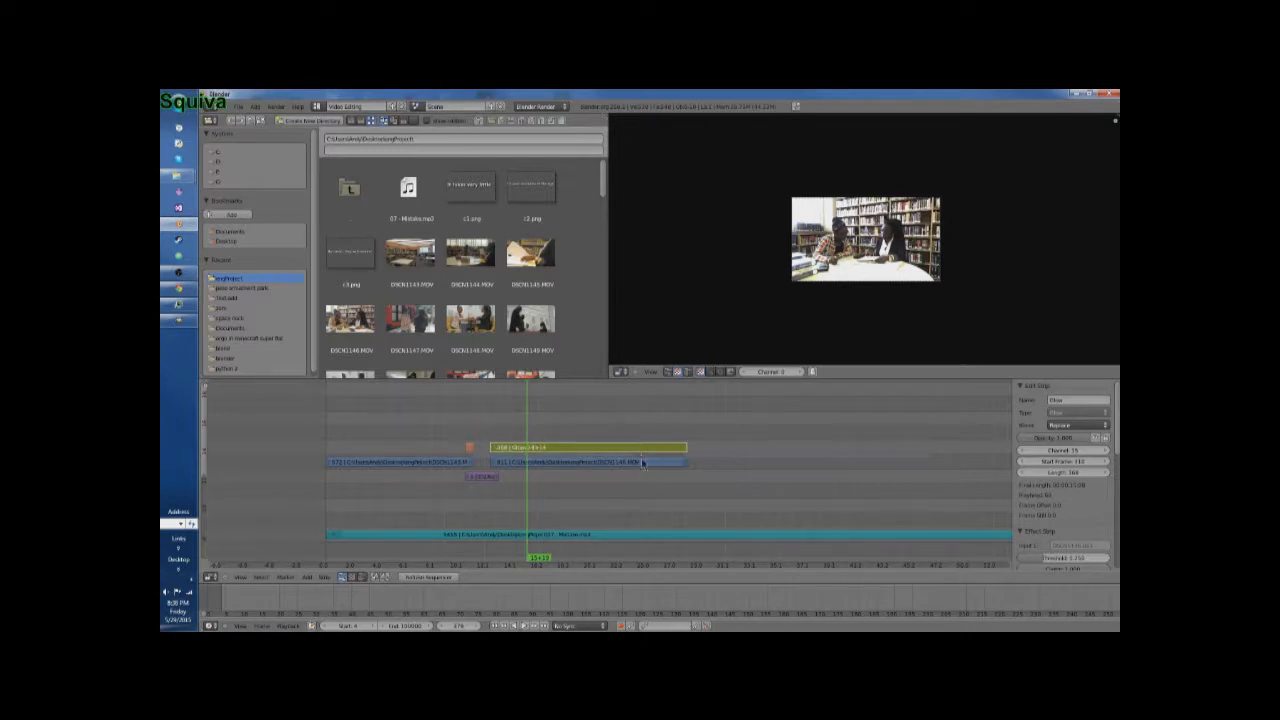
key(x)
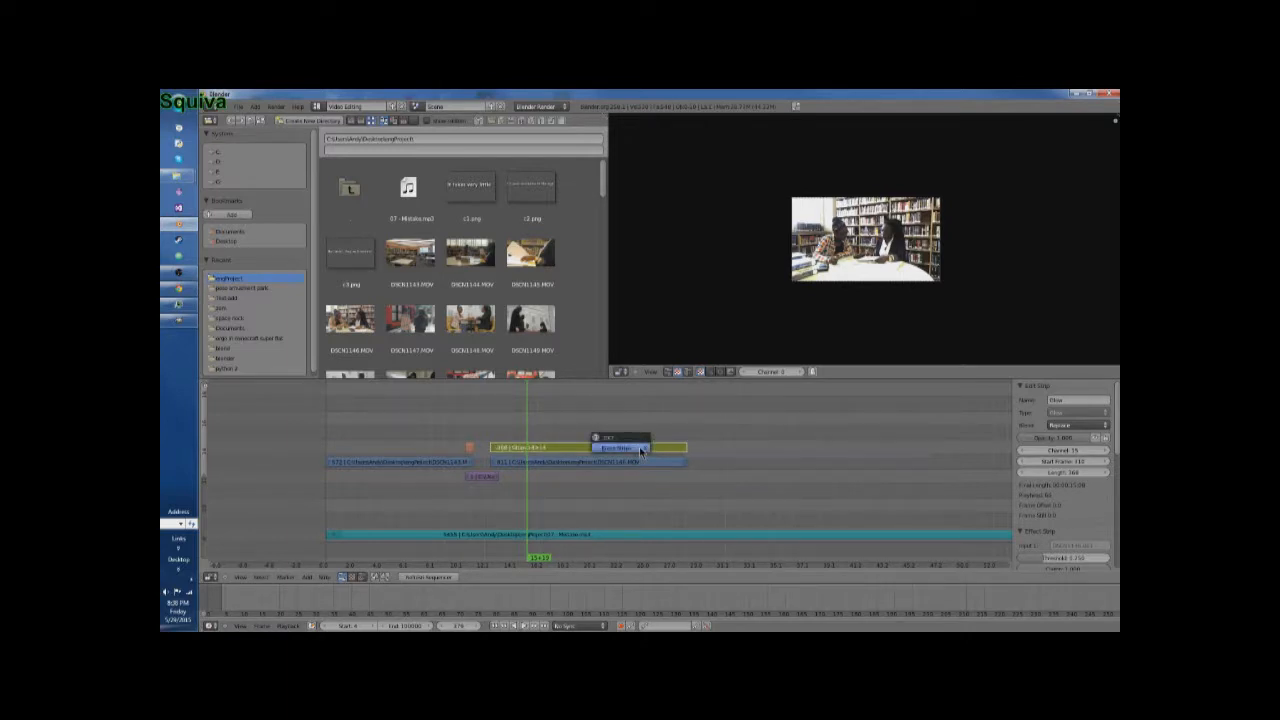
click(640, 449)
Step: Cut the DSCN1146.MOV strip about three quarters of the way through and delete the part after the cut
click(643, 467)
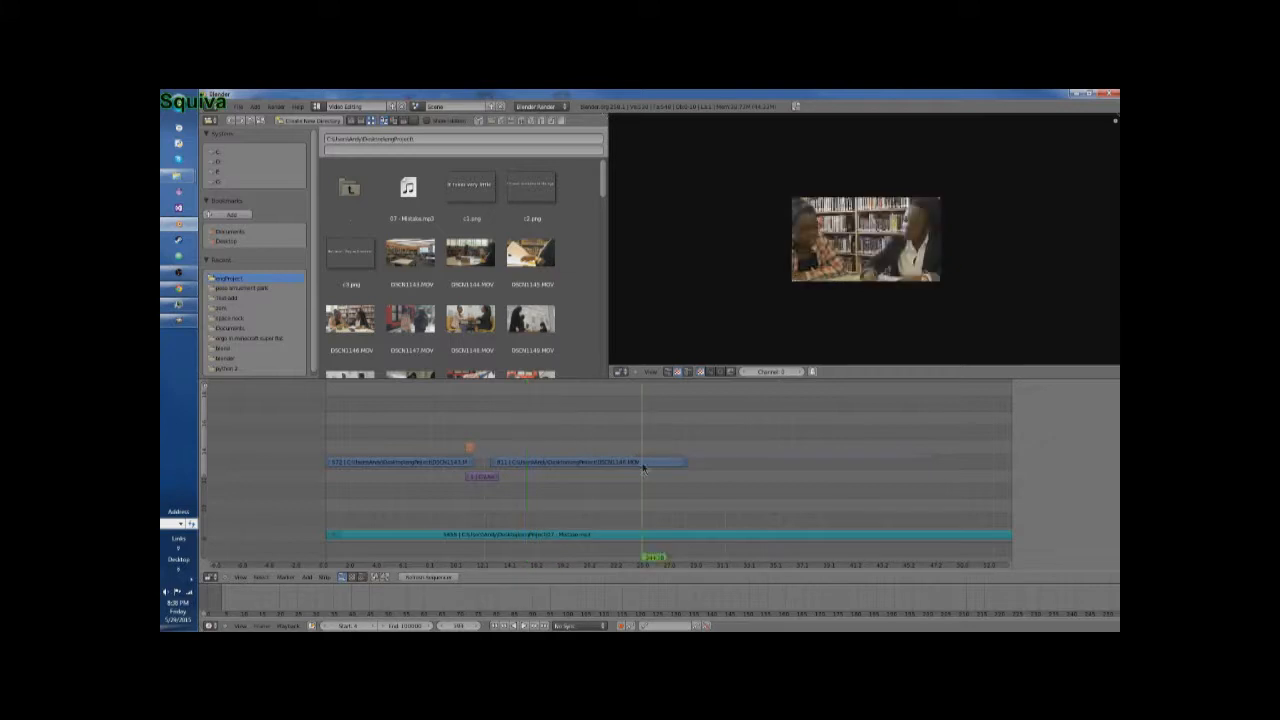
right_click(643, 467)
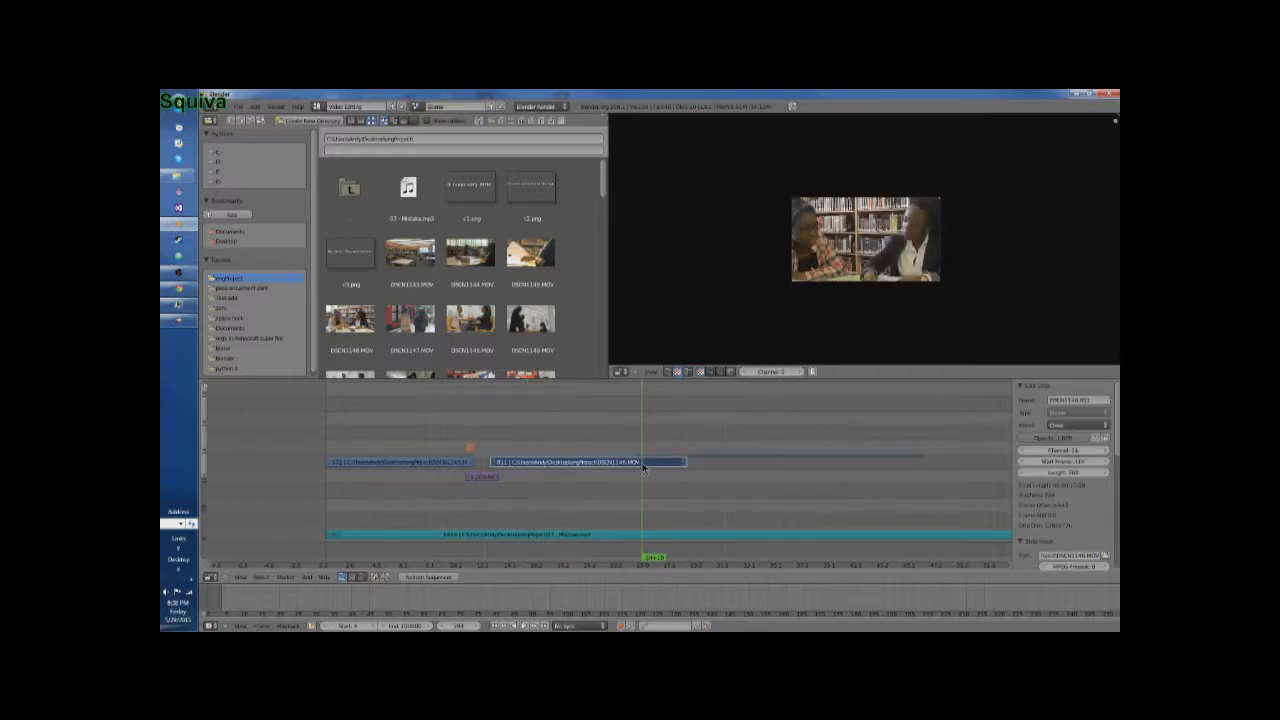
key(k)
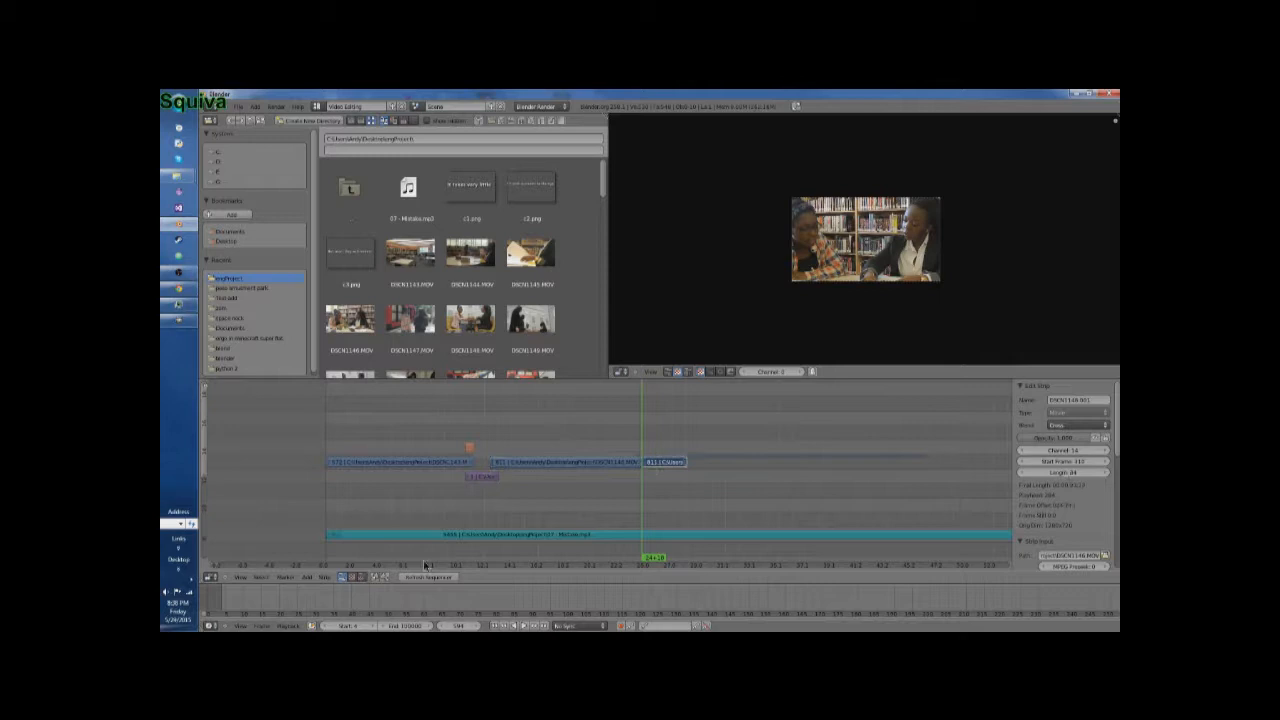
key(x)
click(597, 497)
Step: Add the outdoor clip with the shed thumbnail to the sequencer after DSCN1146.MOV and delete its audio strip
scroll(465, 270, down, 2)
scroll(493, 287, down, 5)
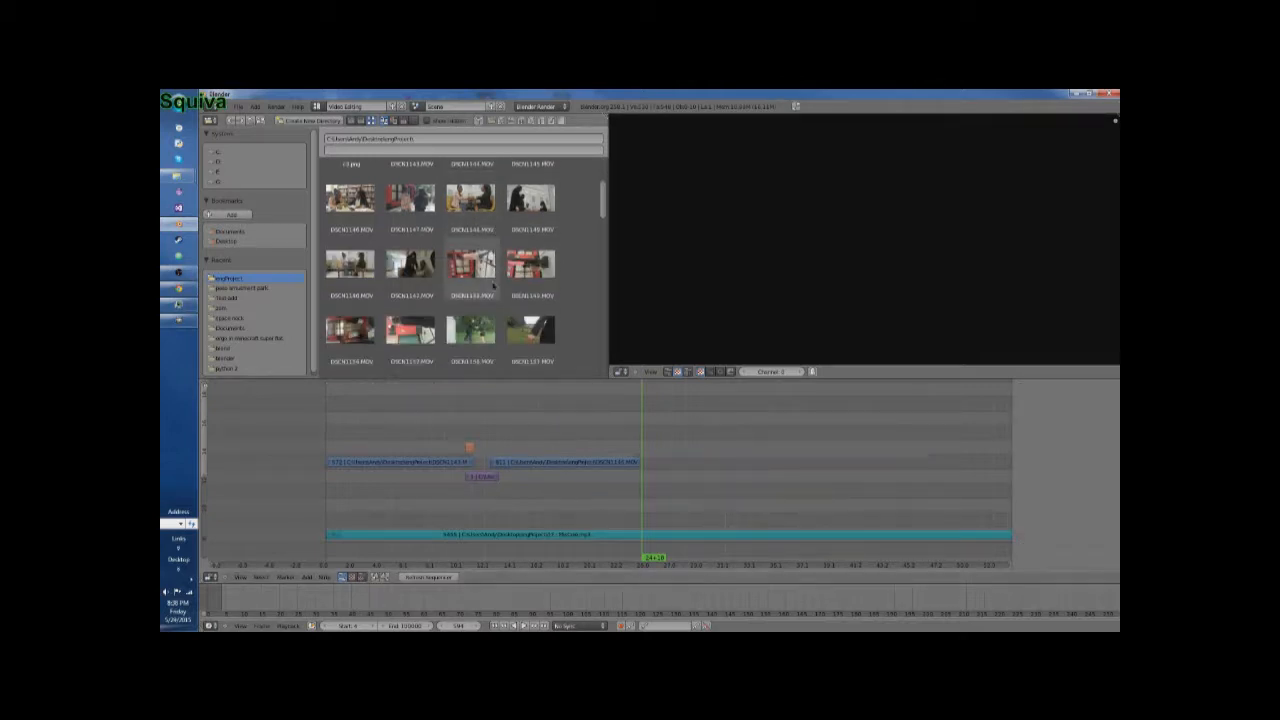
scroll(493, 287, down, 1)
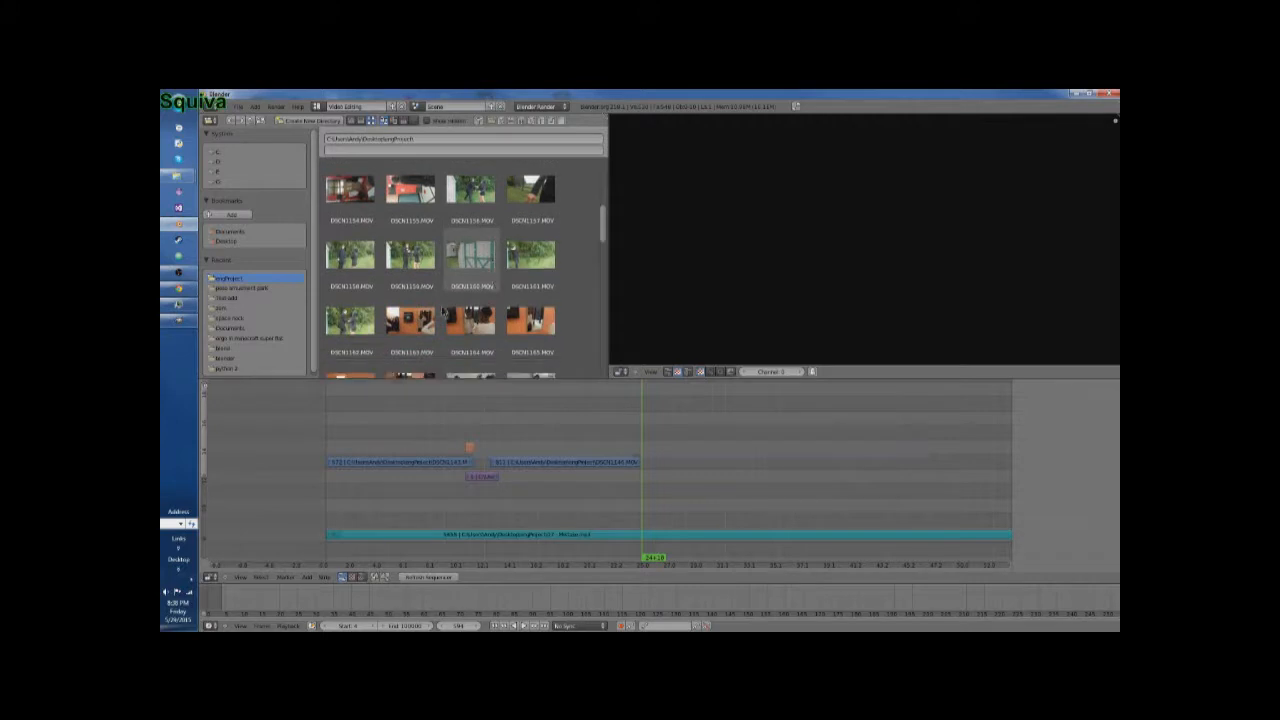
drag(472, 258, 683, 495)
right_drag(694, 494, 655, 494)
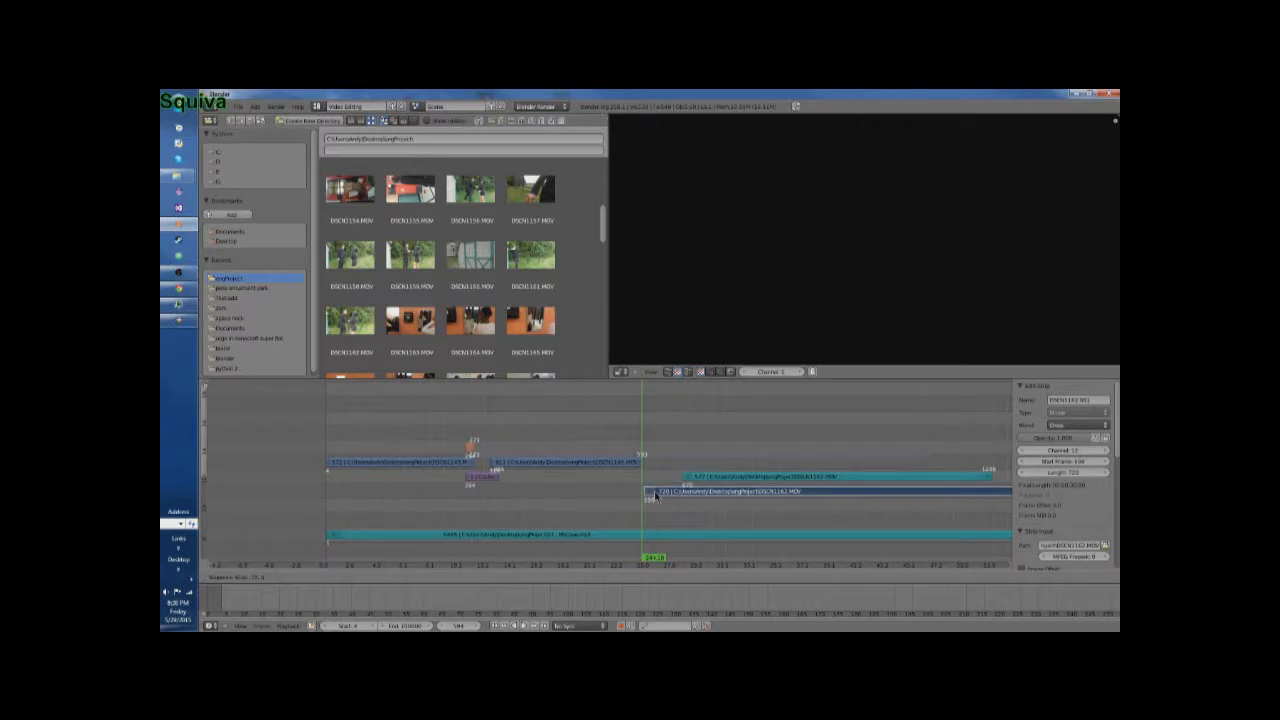
right_drag(655, 496, 755, 481)
key(x)
click(754, 481)
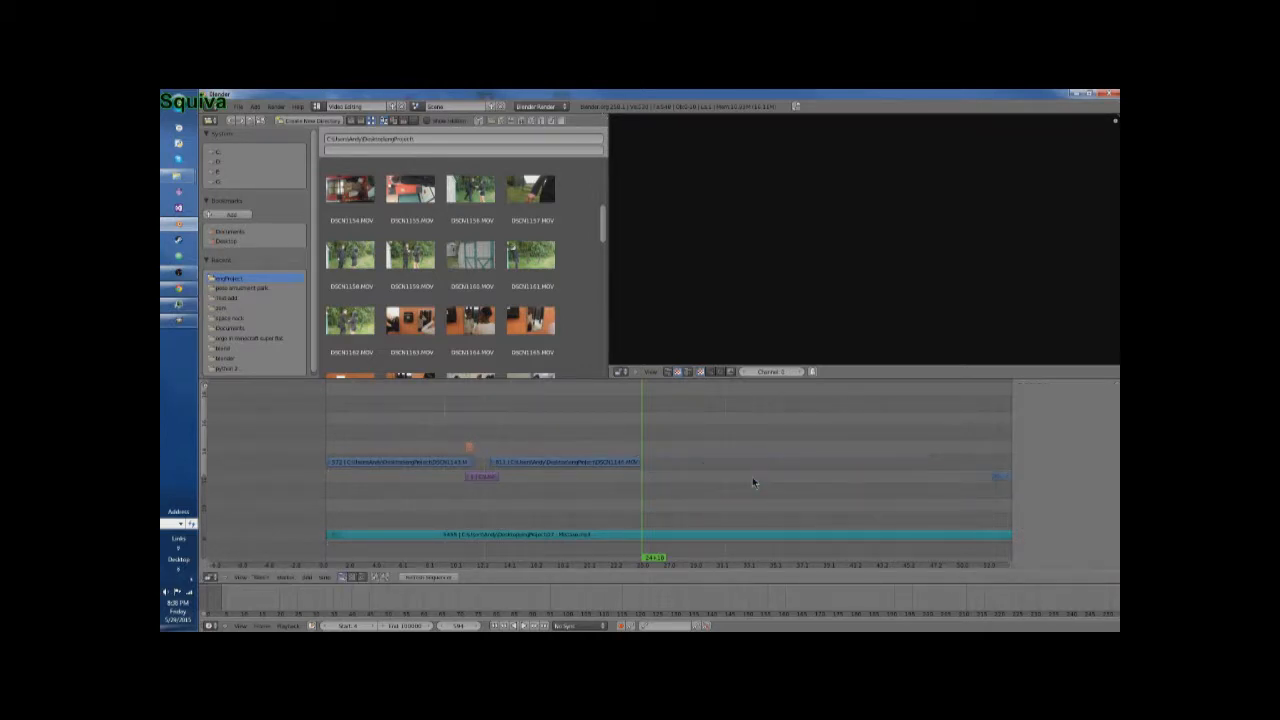
Step: Move the outdoor clip's video strip one channel below DSCN1146.MOV so its start slightly overlaps that strip's end
right_drag(997, 478, 733, 468)
scroll(862, 531, down, 2)
right_drag(926, 475, 906, 475)
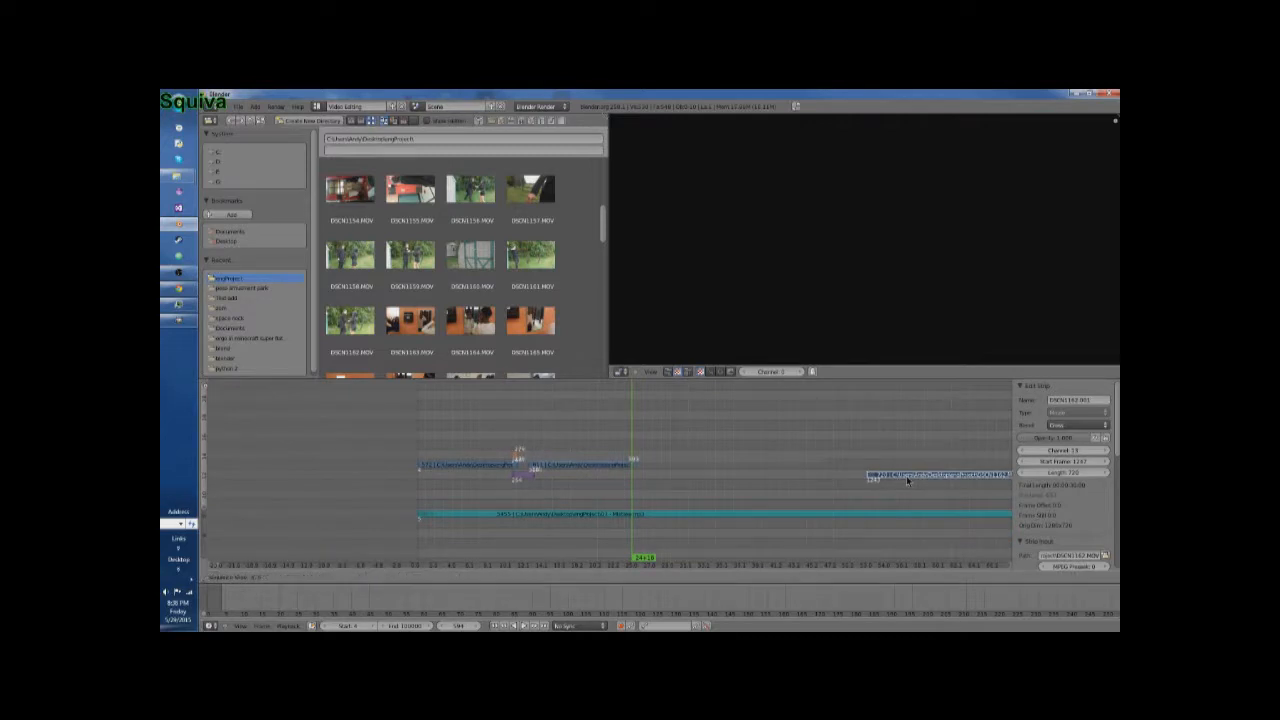
right_drag(906, 475, 683, 477)
Step: Scrub through the later half of the outdoor clip and cut its strip at frame 1162
scroll(689, 498, up, 2)
scroll(689, 499, up, 4)
middle_drag(708, 512, 673, 493)
scroll(694, 479, down, 4)
middle_drag(800, 483, 622, 488)
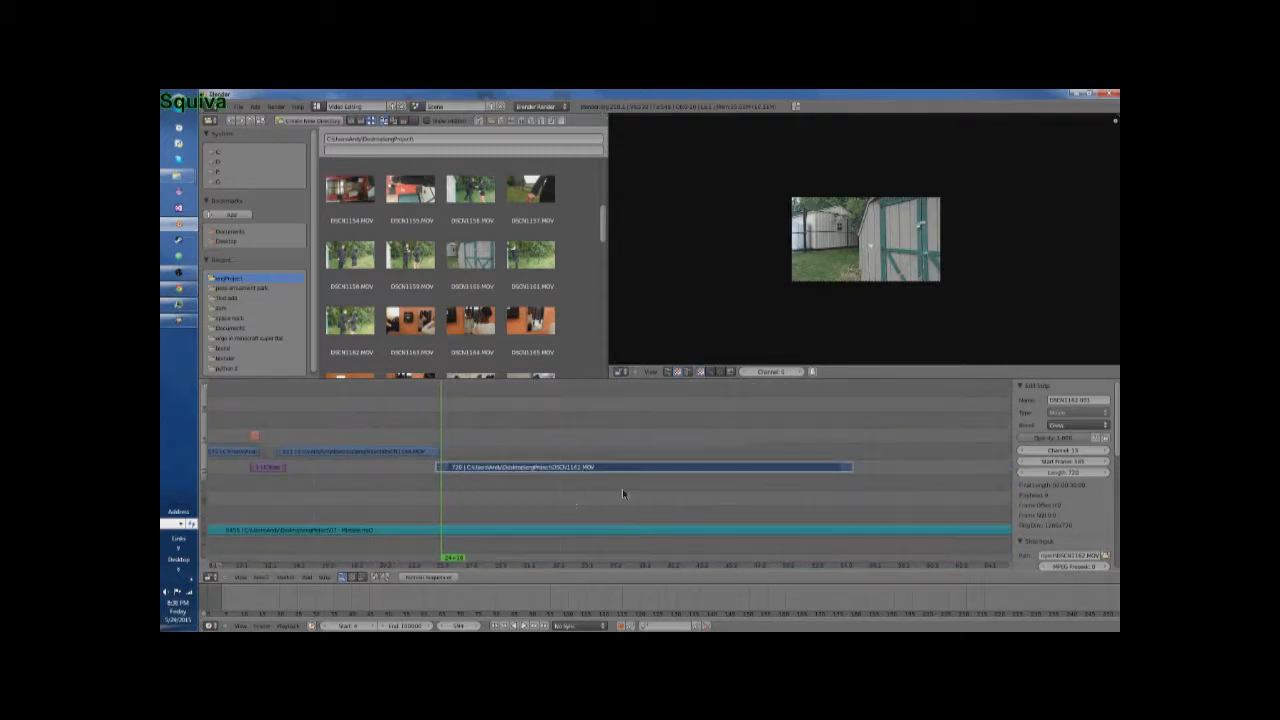
click(703, 471)
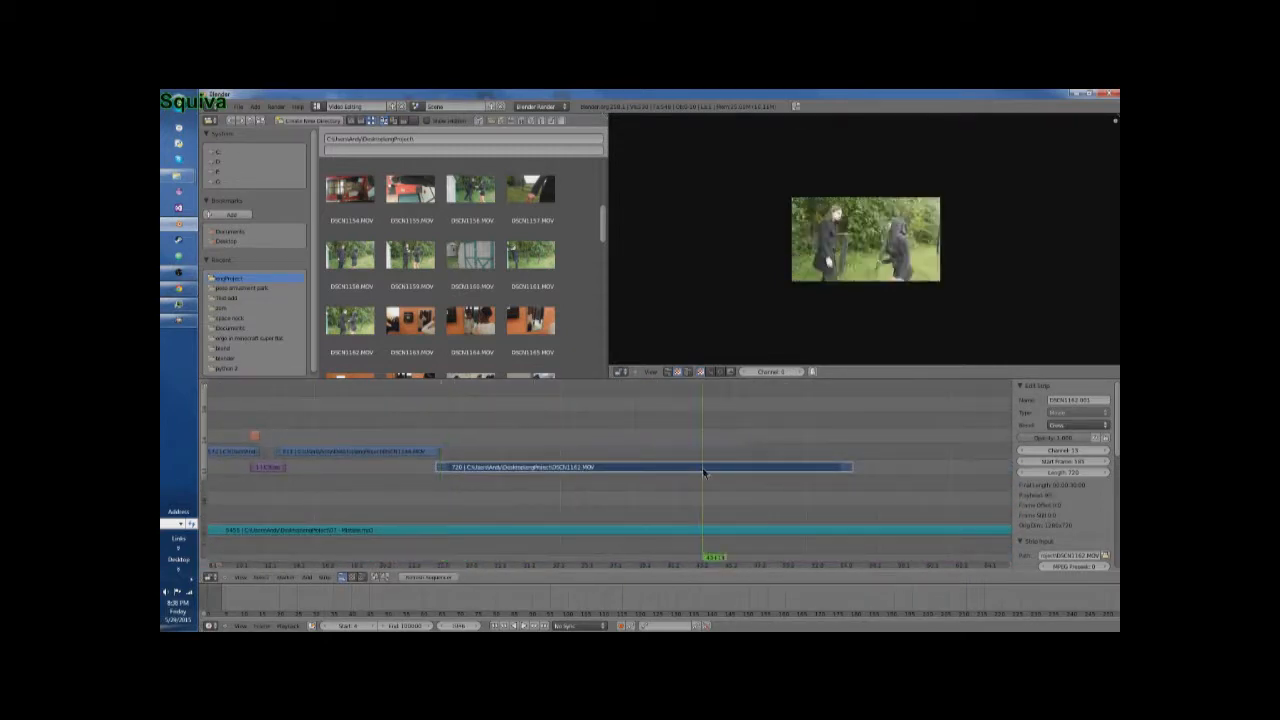
click(723, 471)
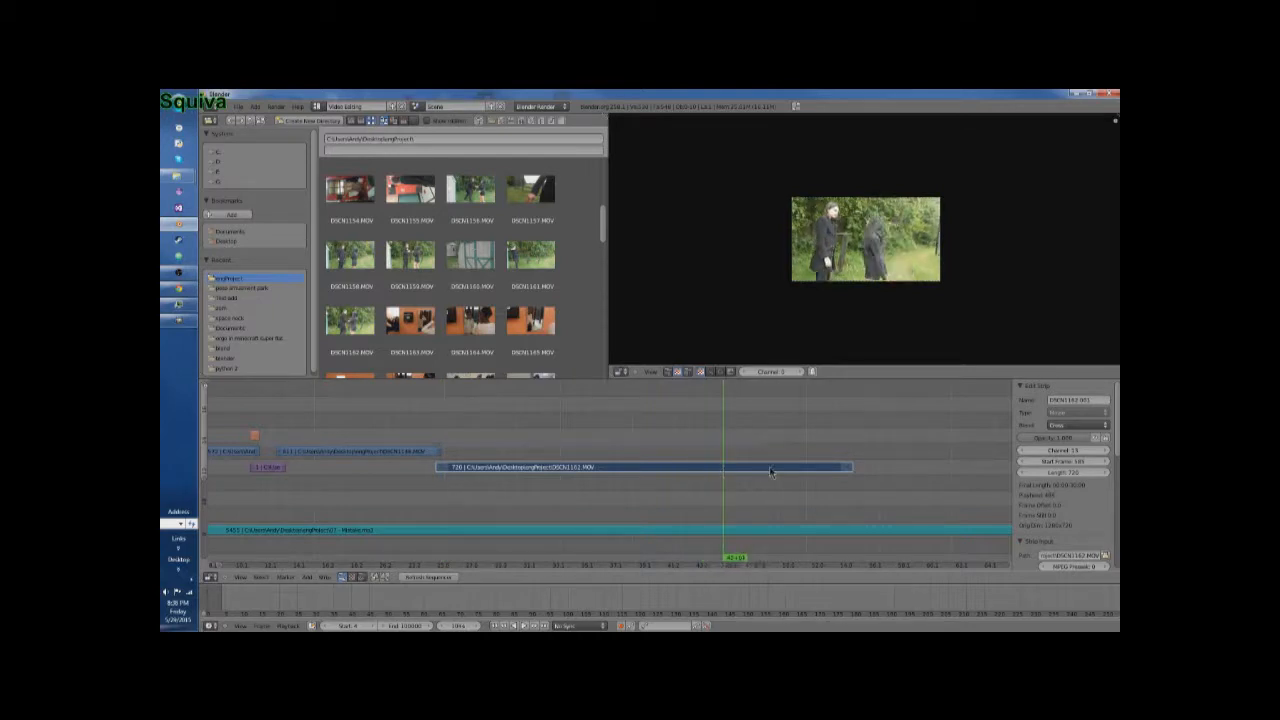
click(770, 471)
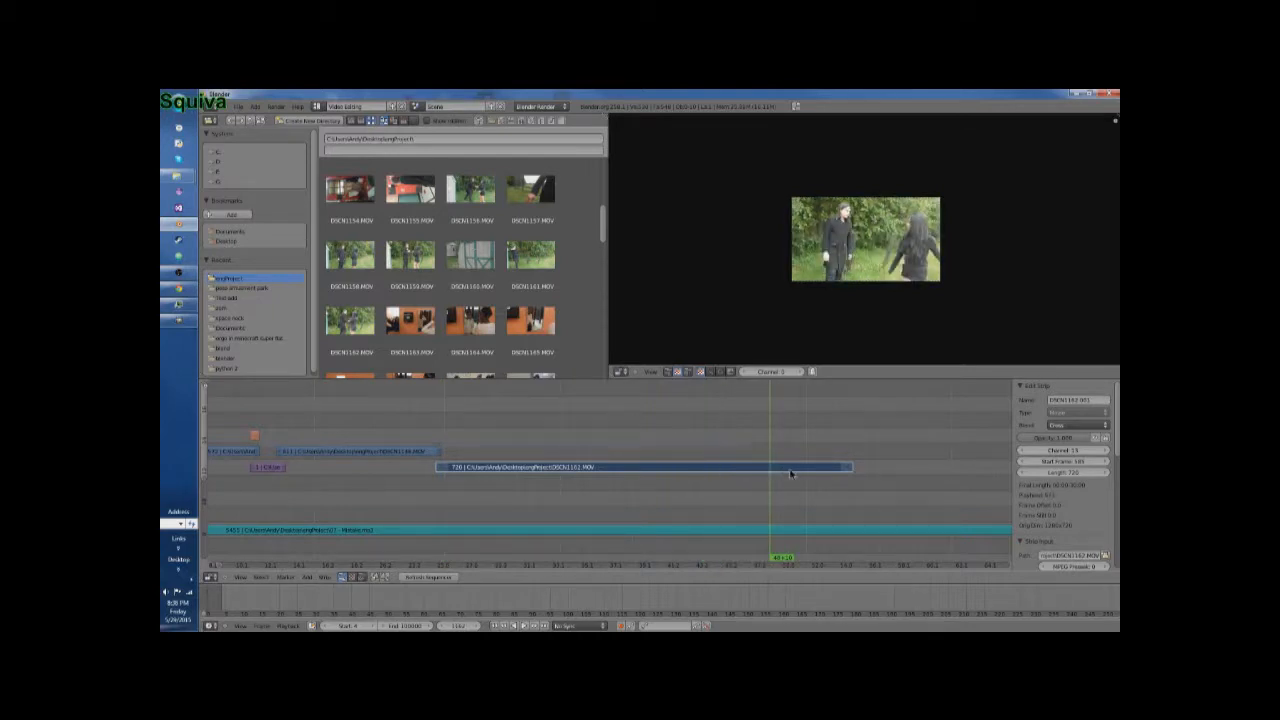
key(k)
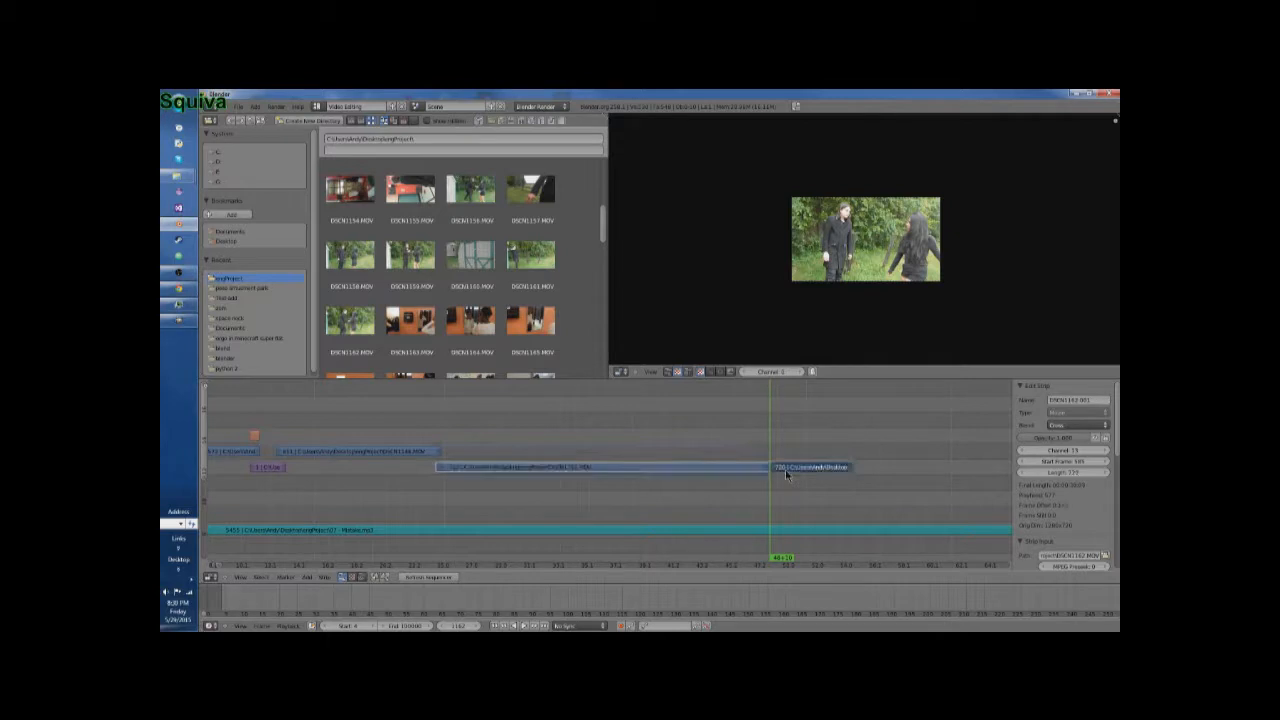
Step: Add a Speed Control effect to the short part of the outdoor clip after the cut and look through its settings
right_click(813, 467)
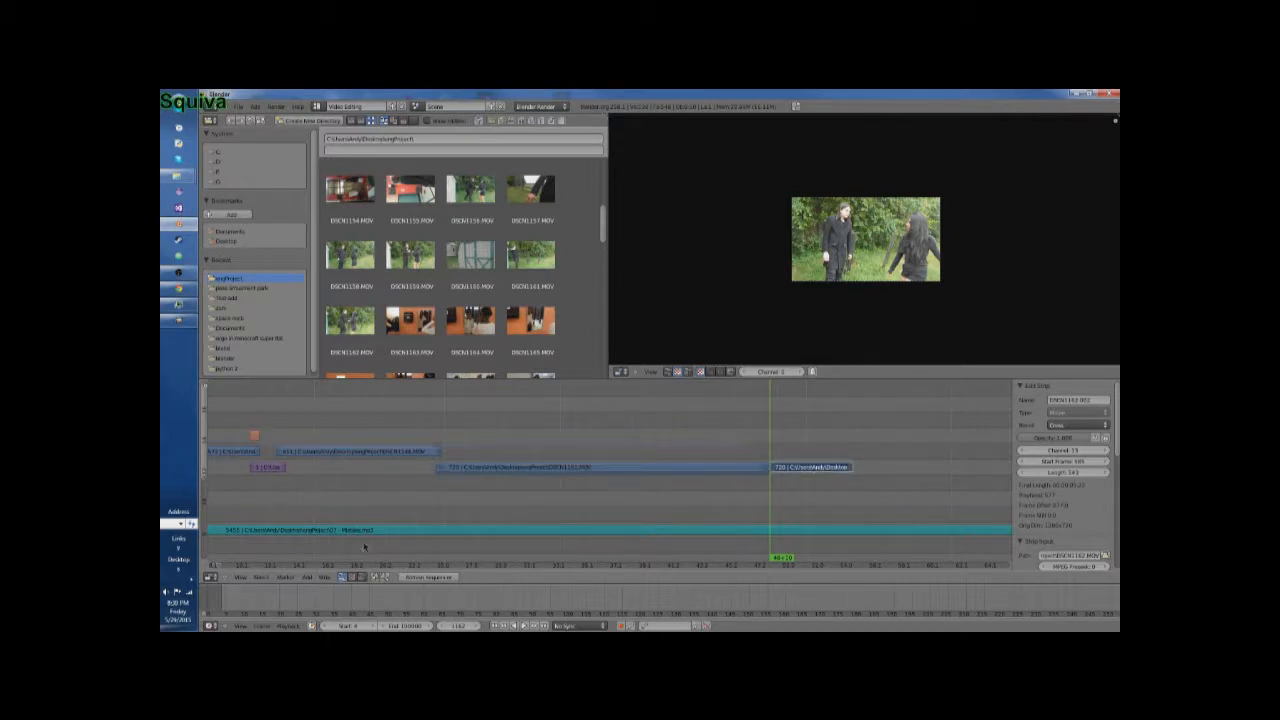
click(307, 577)
mouse_move(322, 526)
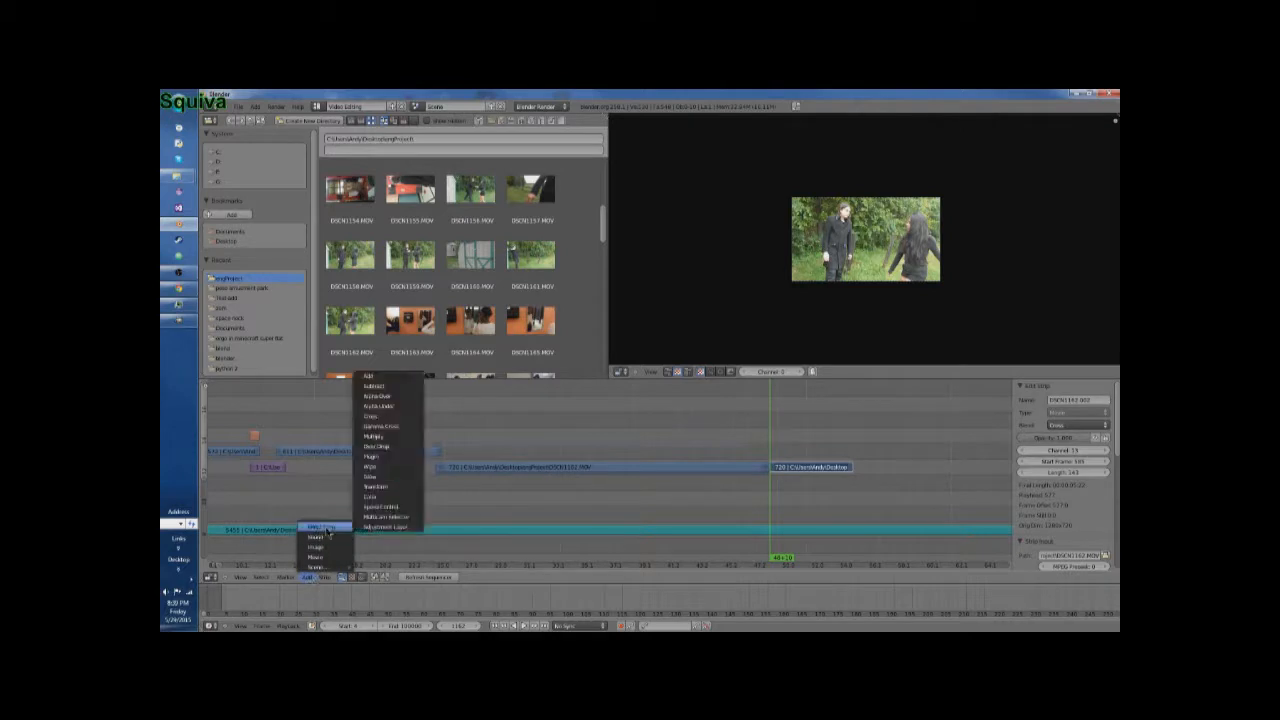
click(383, 508)
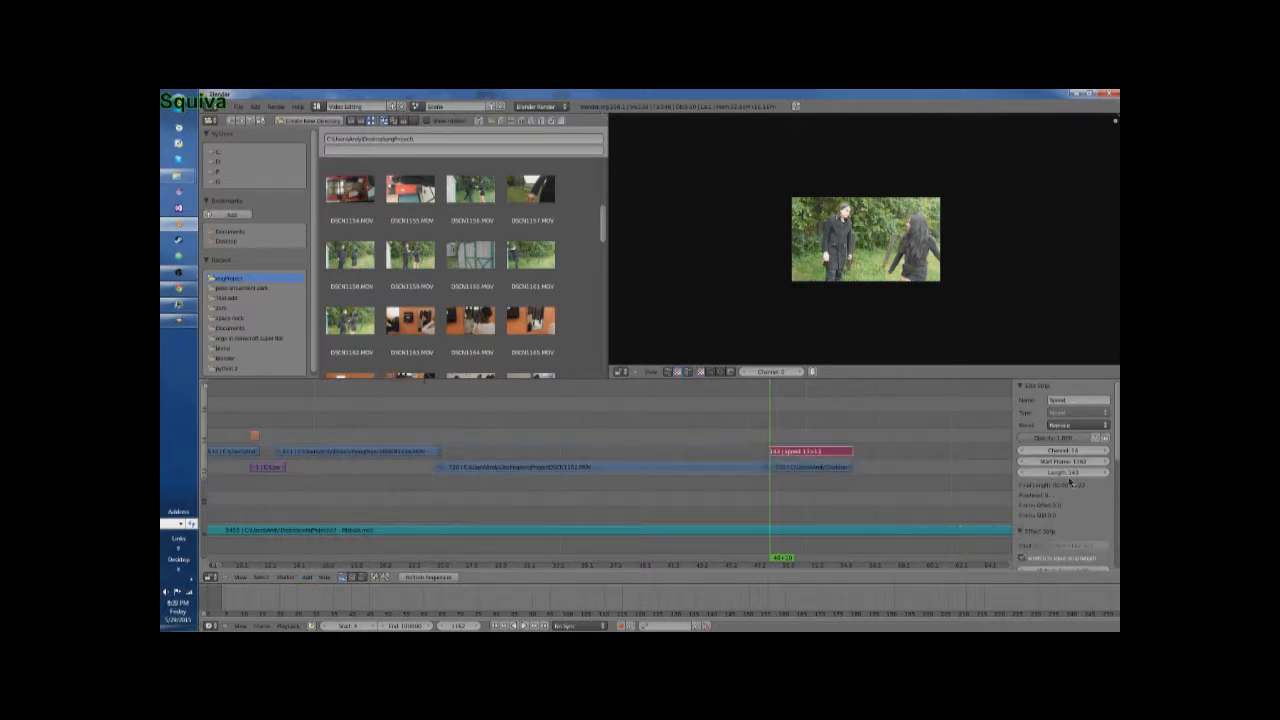
scroll(1072, 507, down, 1)
scroll(1072, 507, down, 3)
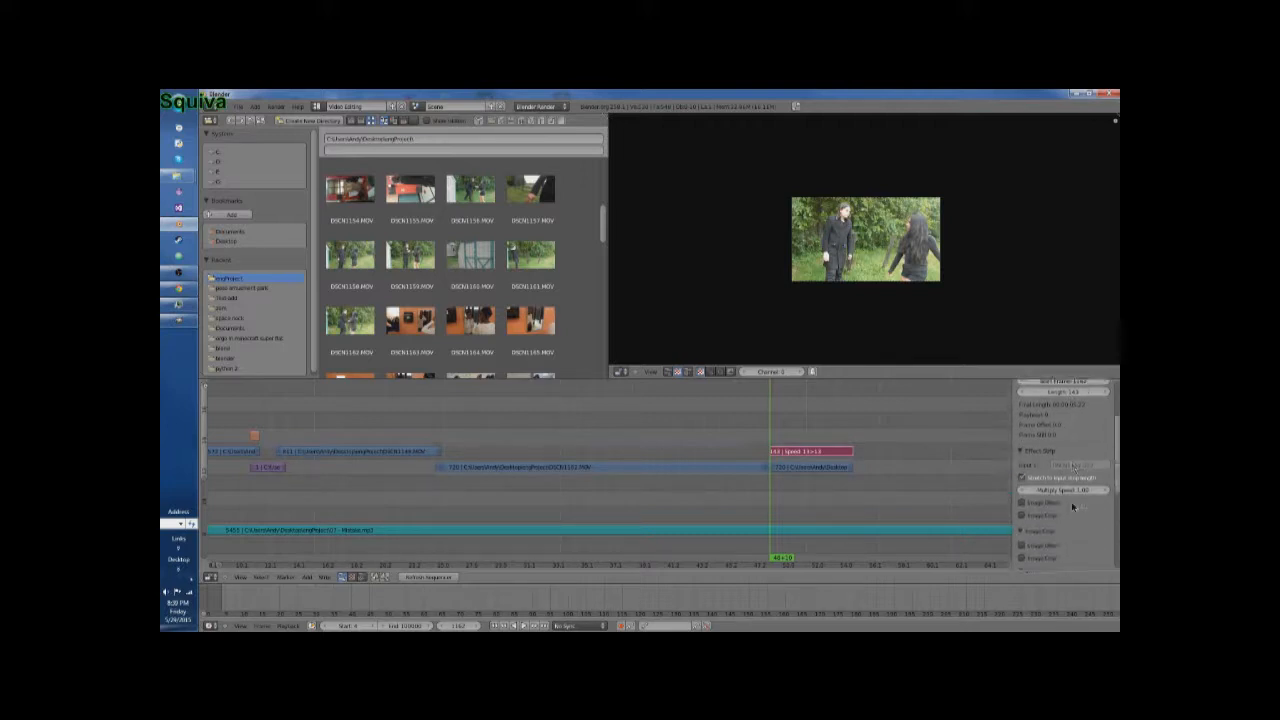
scroll(1072, 507, up, 4)
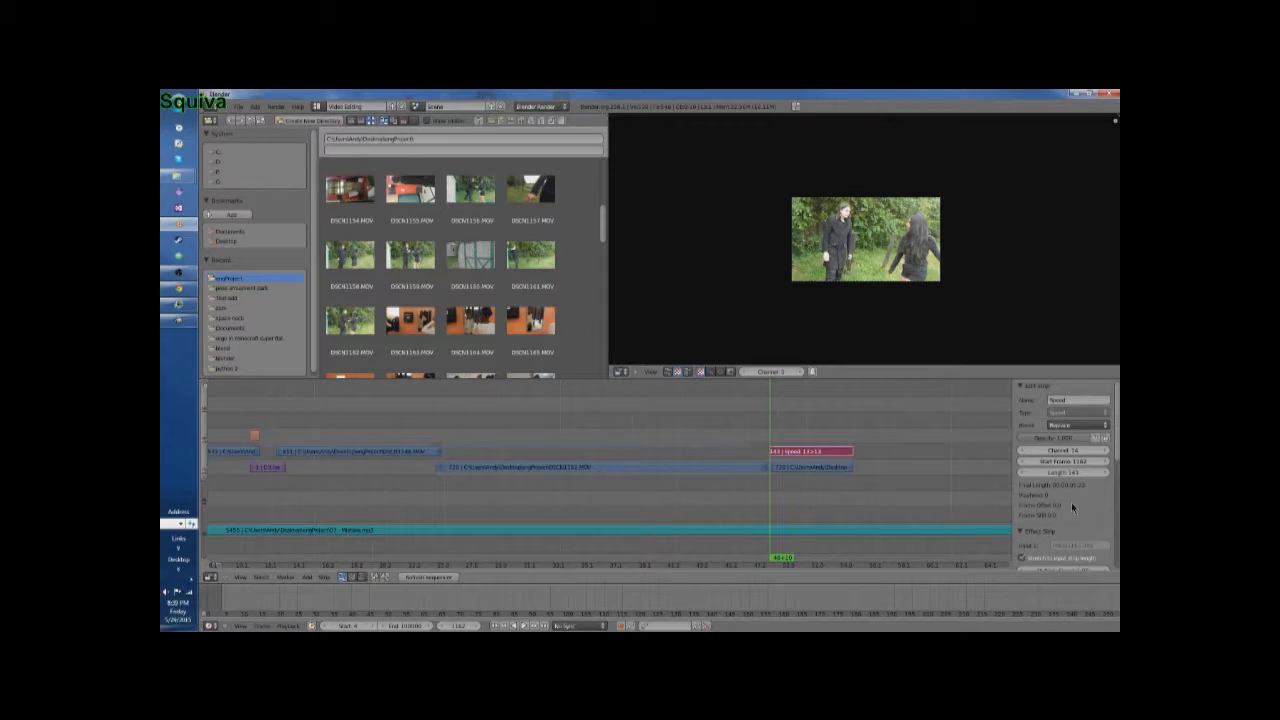
scroll(1071, 505, down, 10)
scroll(1071, 508, down, 3)
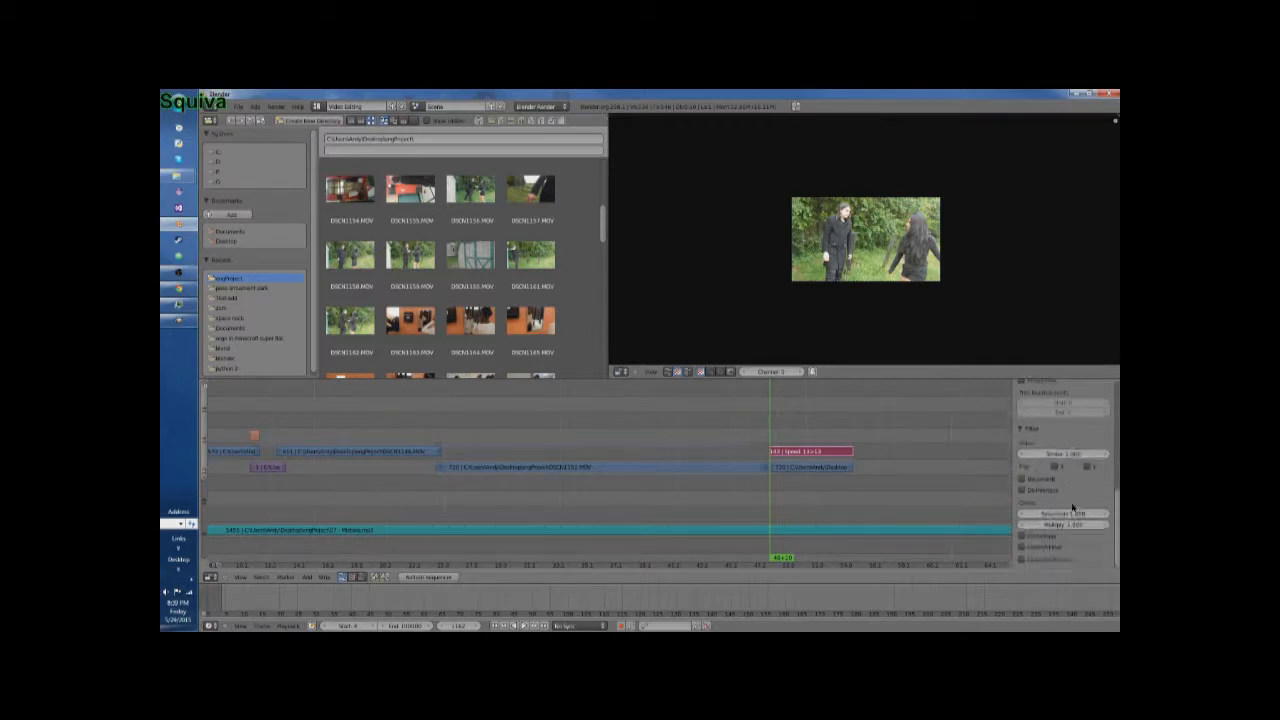
Step: Set the Speed Control effect's Multiply Speed to 0.50 and play the affected part of the outdoor clip
scroll(1078, 510, up, 8)
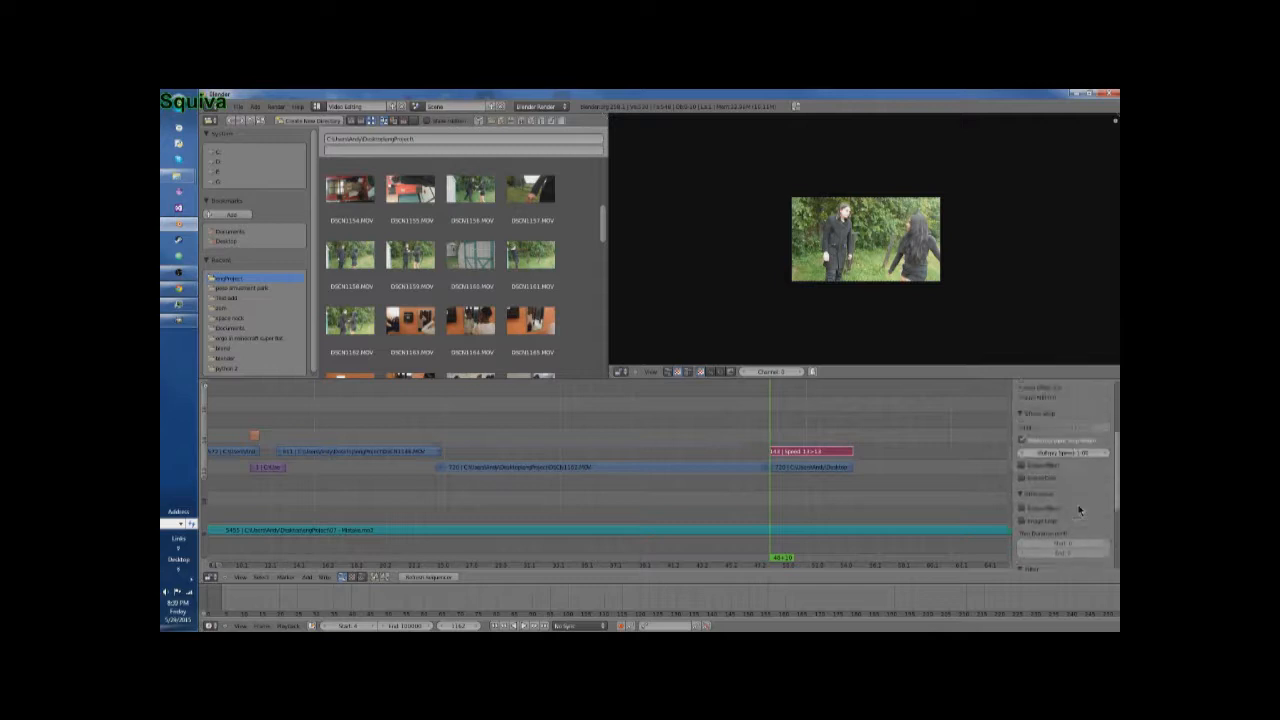
click(1063, 472)
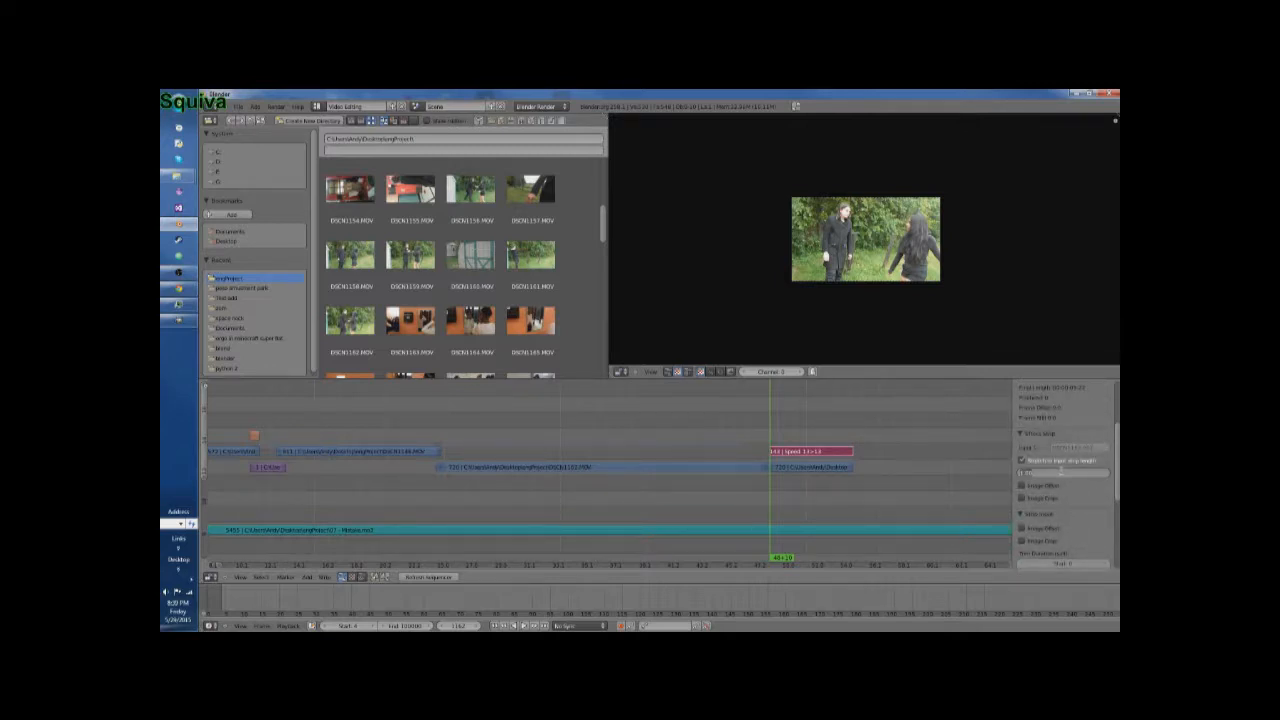
text(0.57)
key(Return)
click(527, 626)
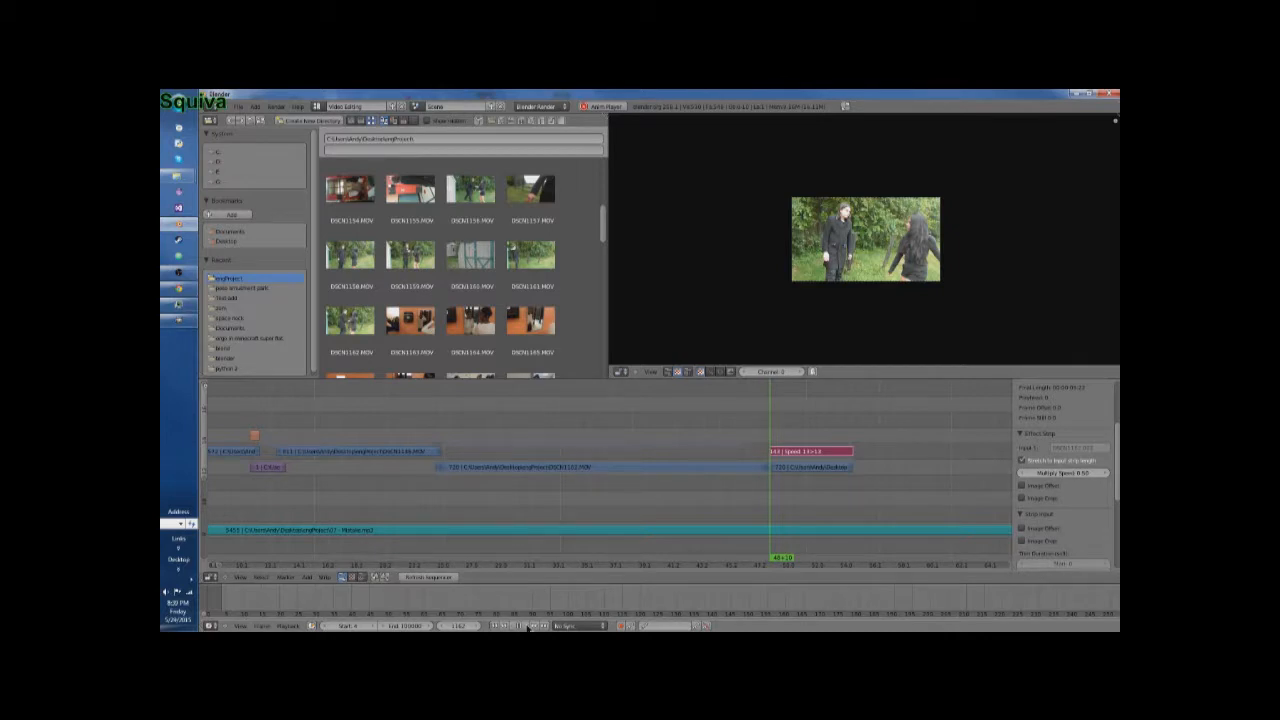
click(527, 626)
Step: Set the Speed Control effect's Multiply Speed to 2.00, play the sped-up part and move the playhead back before the cut
click(1077, 472)
key(BackSpace)
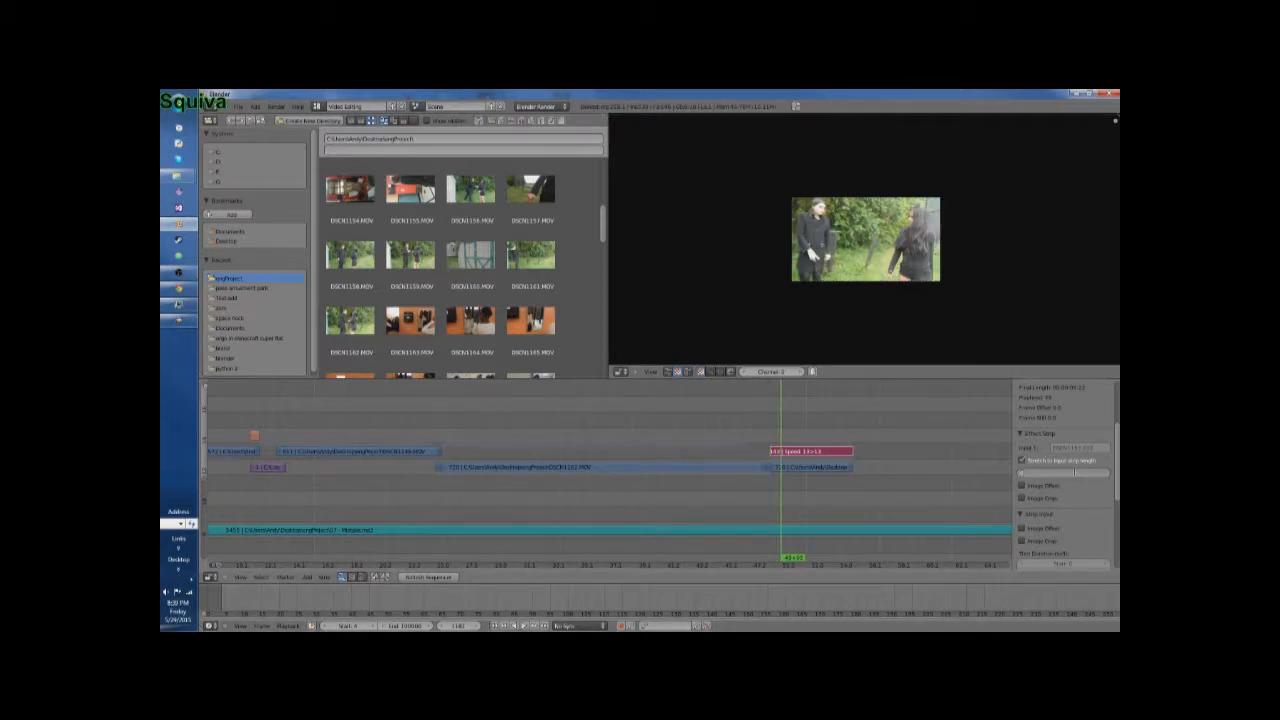
text(2)
key(Return)
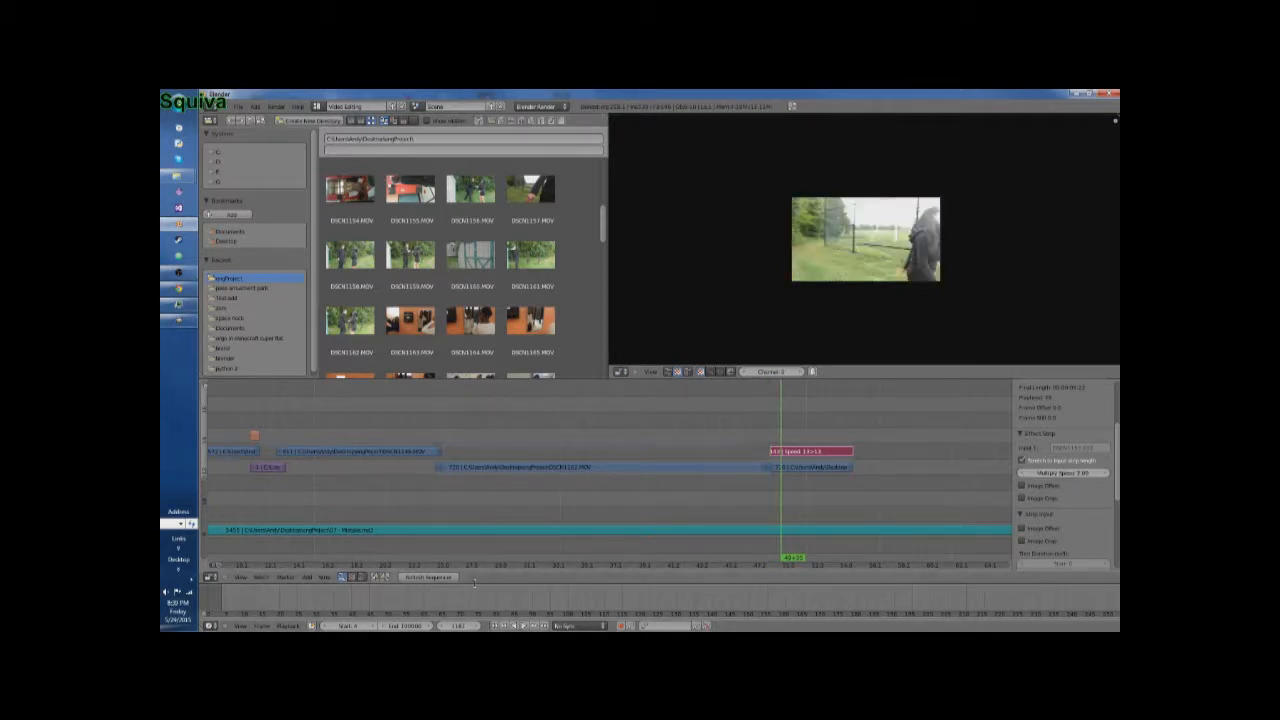
click(521, 627)
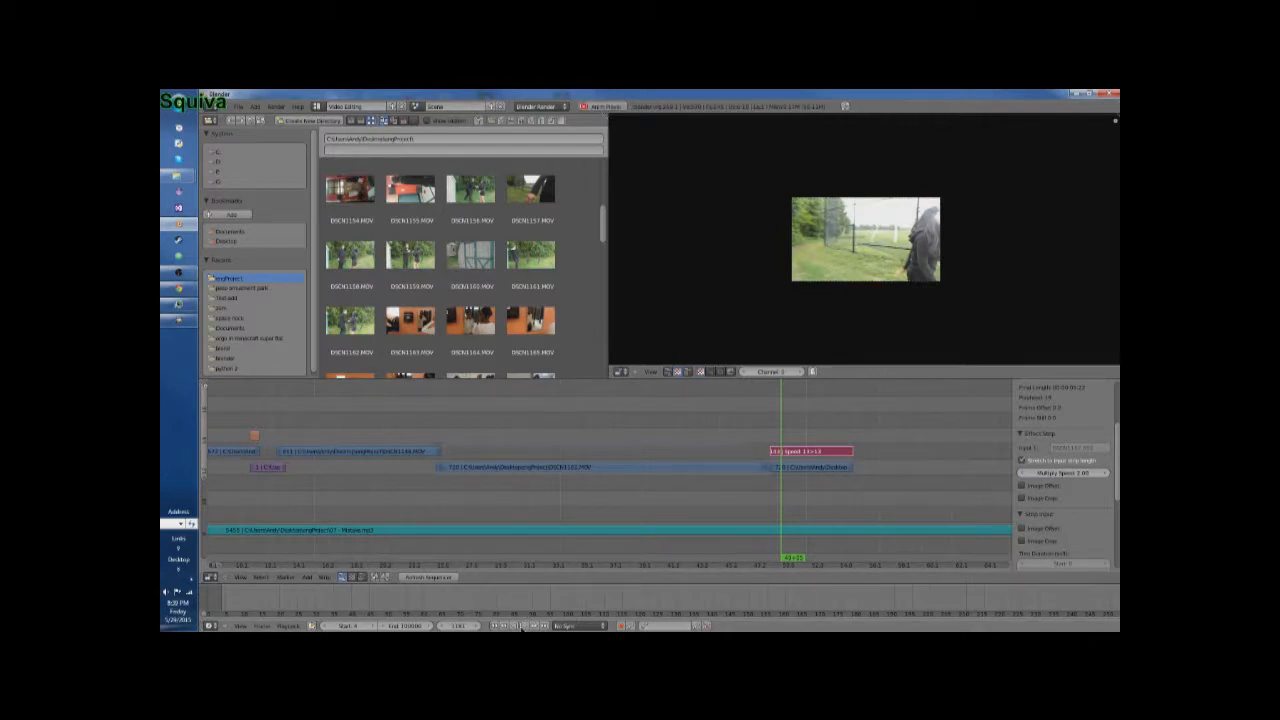
click(521, 627)
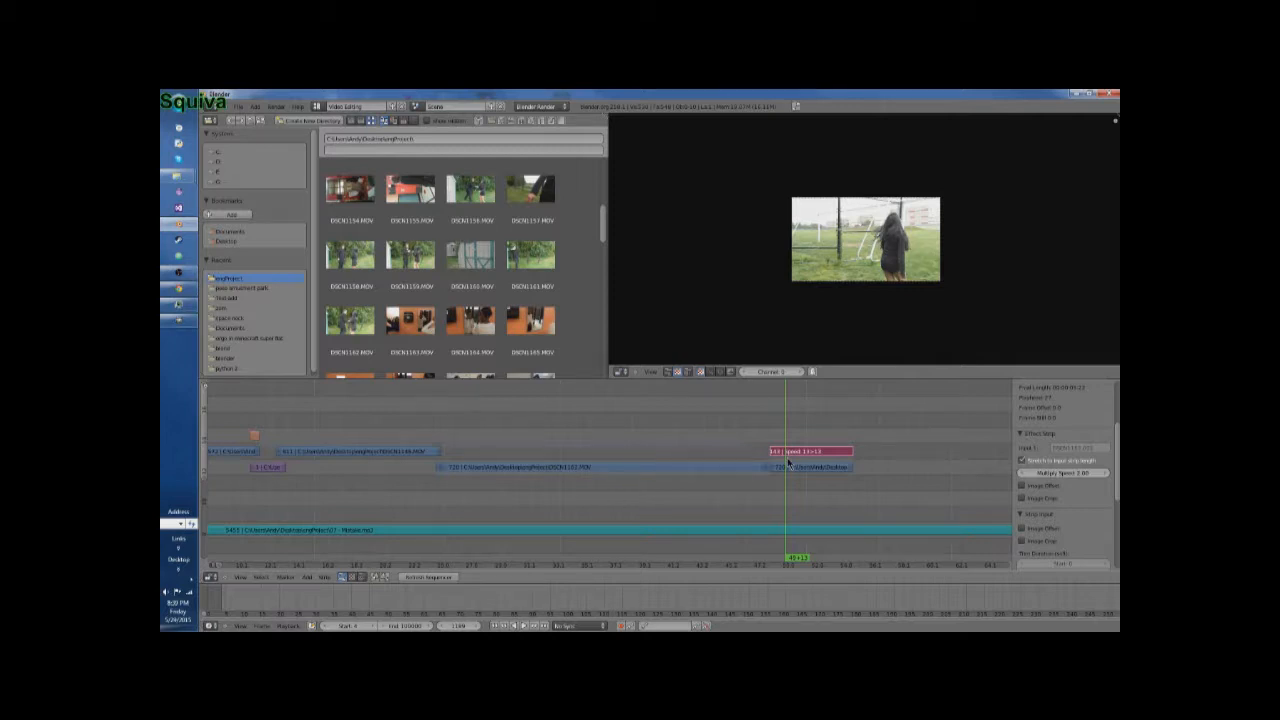
drag(788, 463, 758, 465)
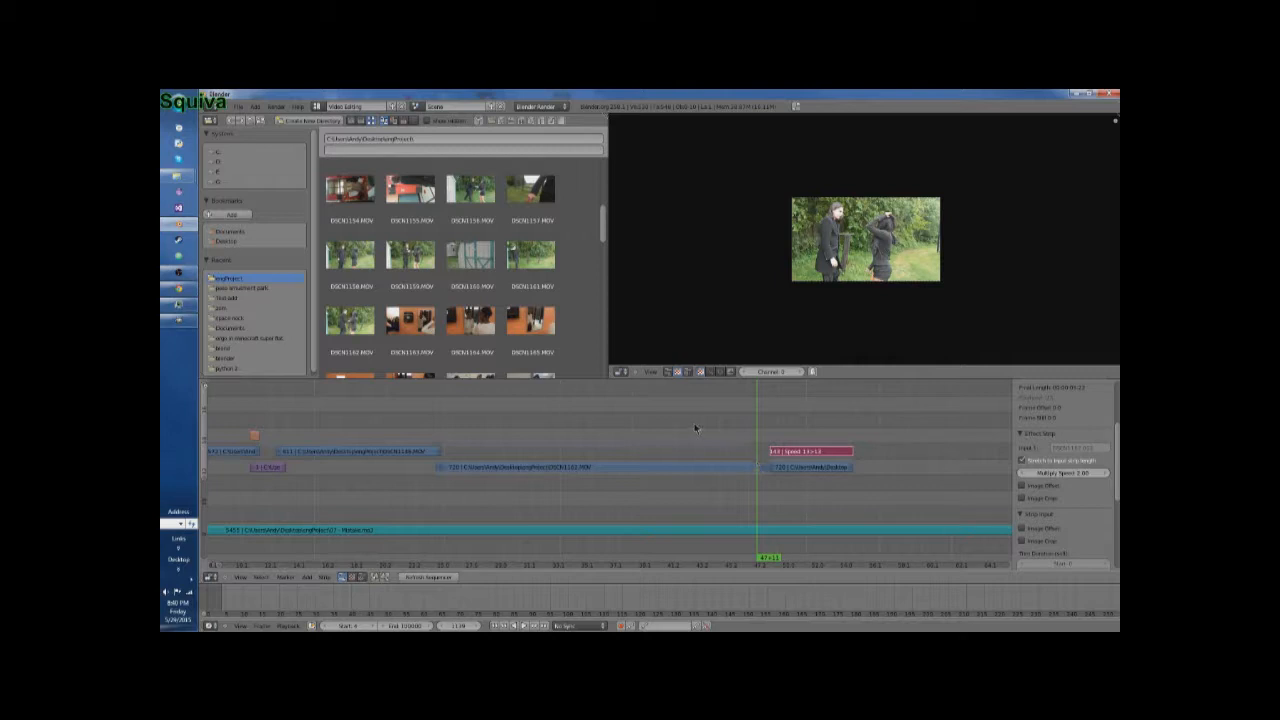
Step: Switch the file browser area to the Properties editor and set the render output file format to MPEG
click(211, 120)
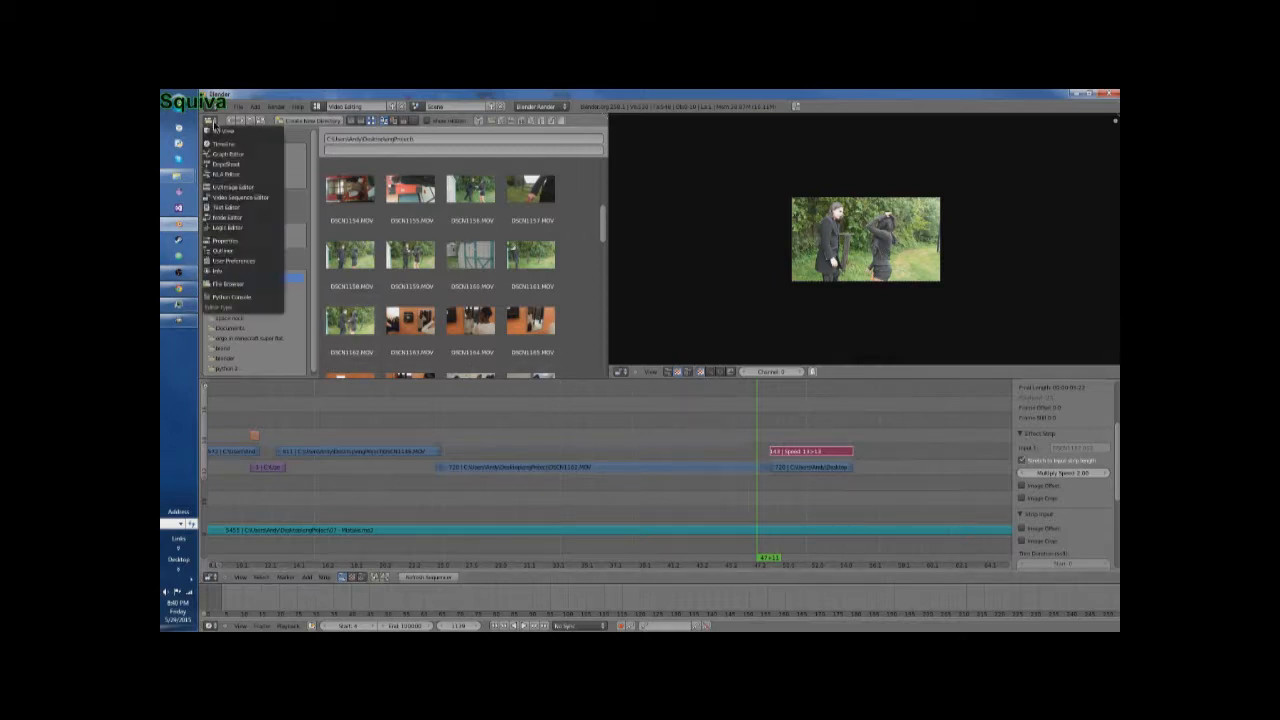
click(250, 241)
scroll(384, 220, down, 5)
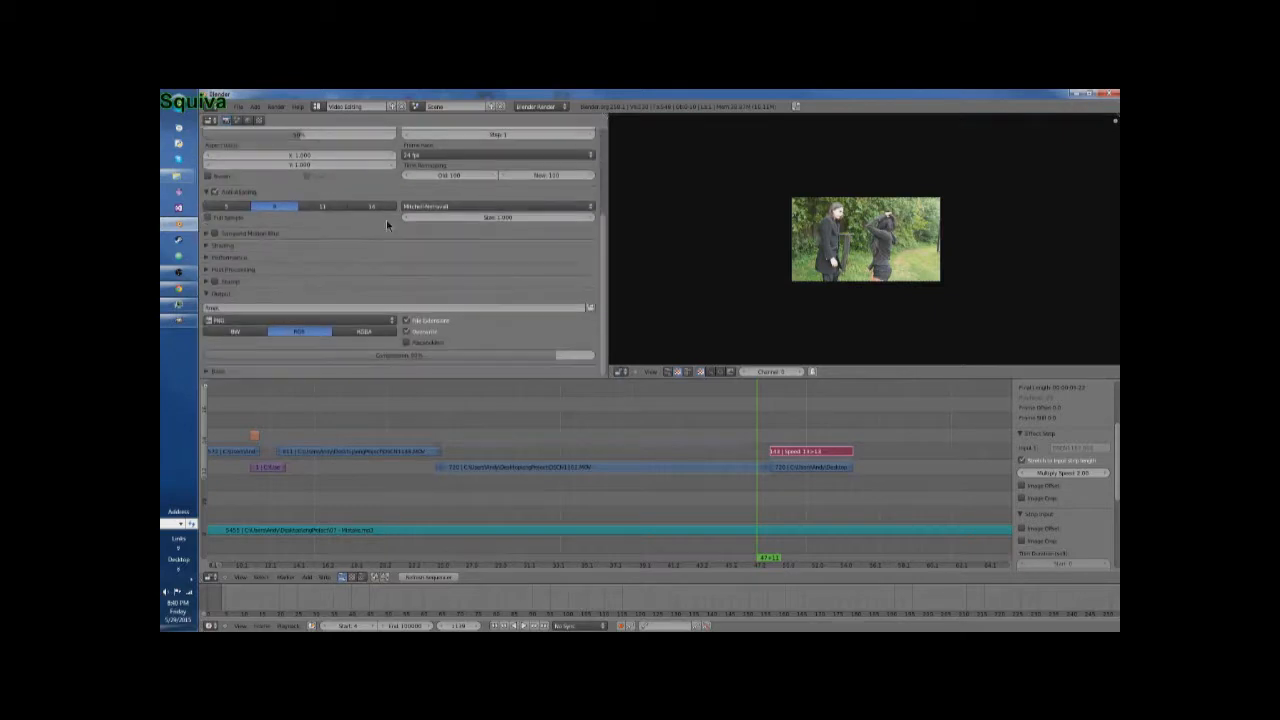
click(370, 320)
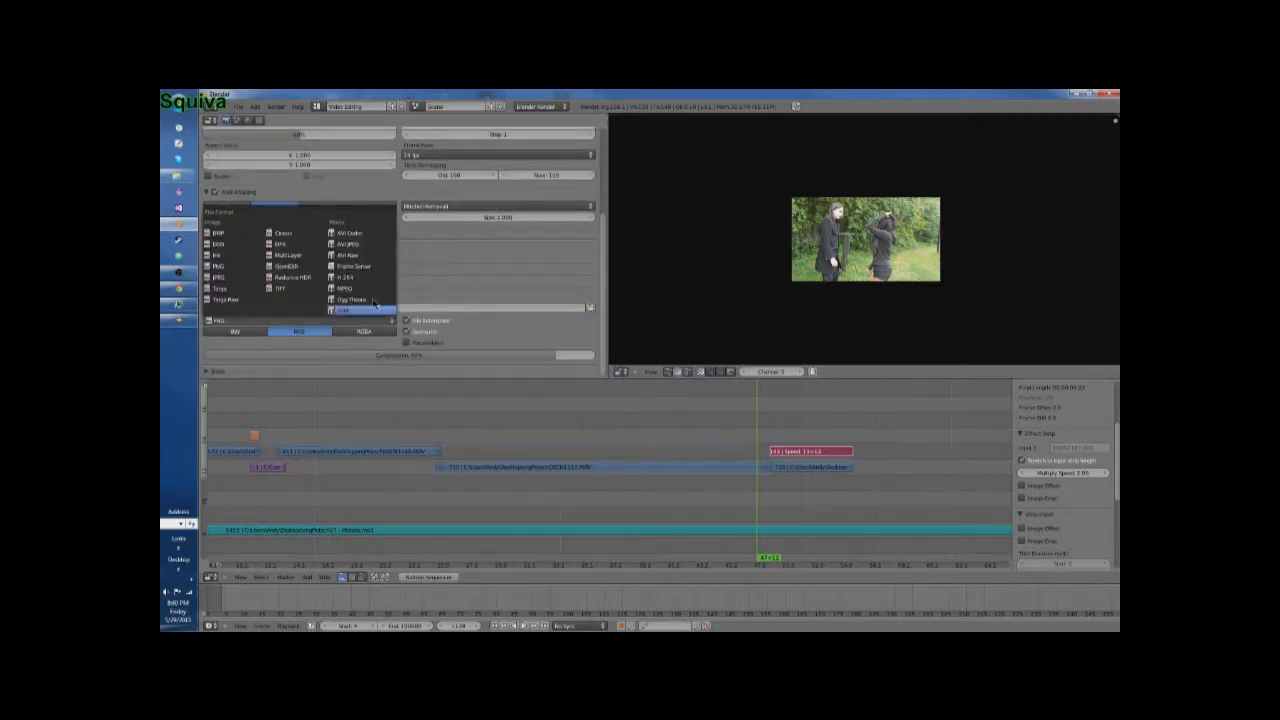
click(370, 292)
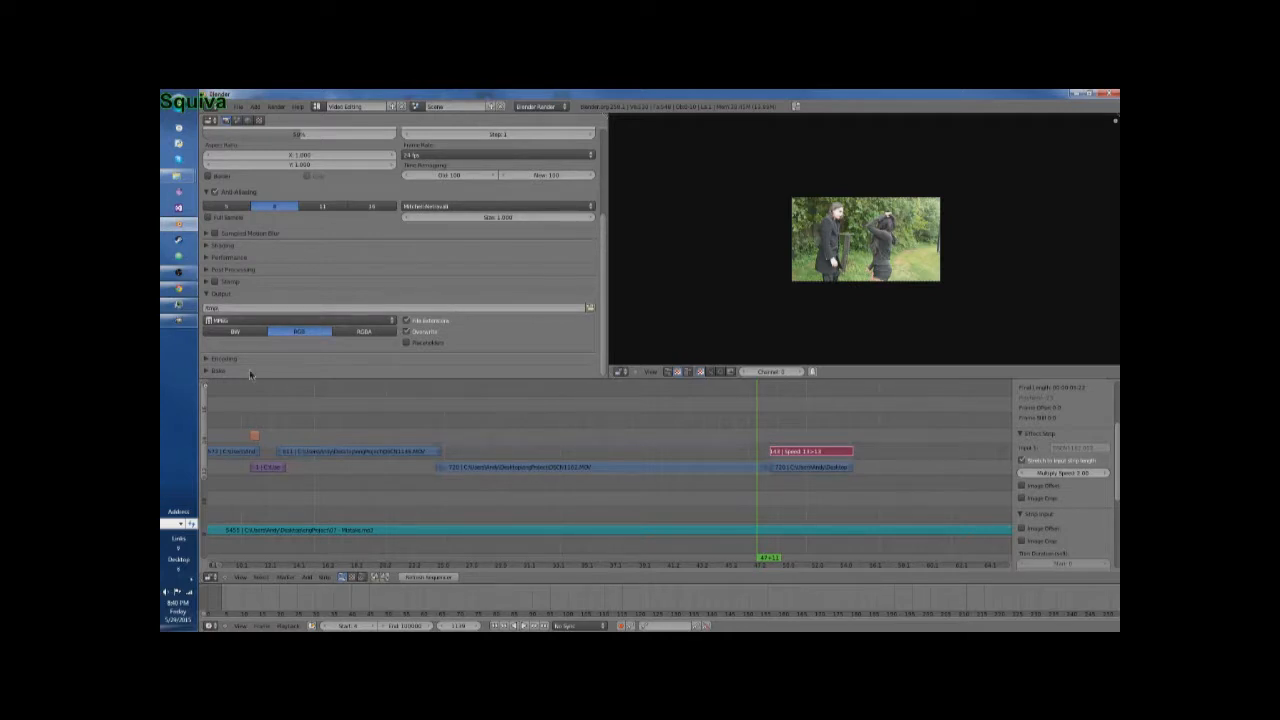
Step: Set the output encoding format to H.264 and the audio codec to AAC
click(208, 361)
scroll(300, 300, down, 2)
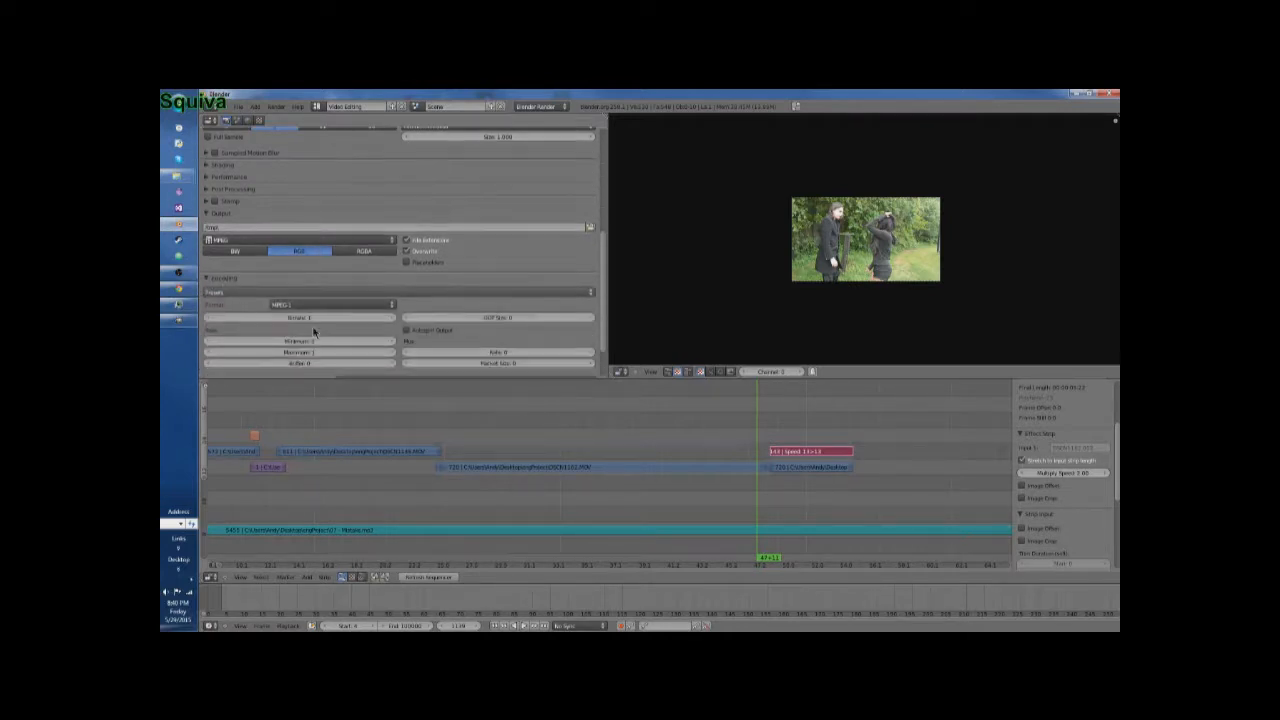
click(335, 305)
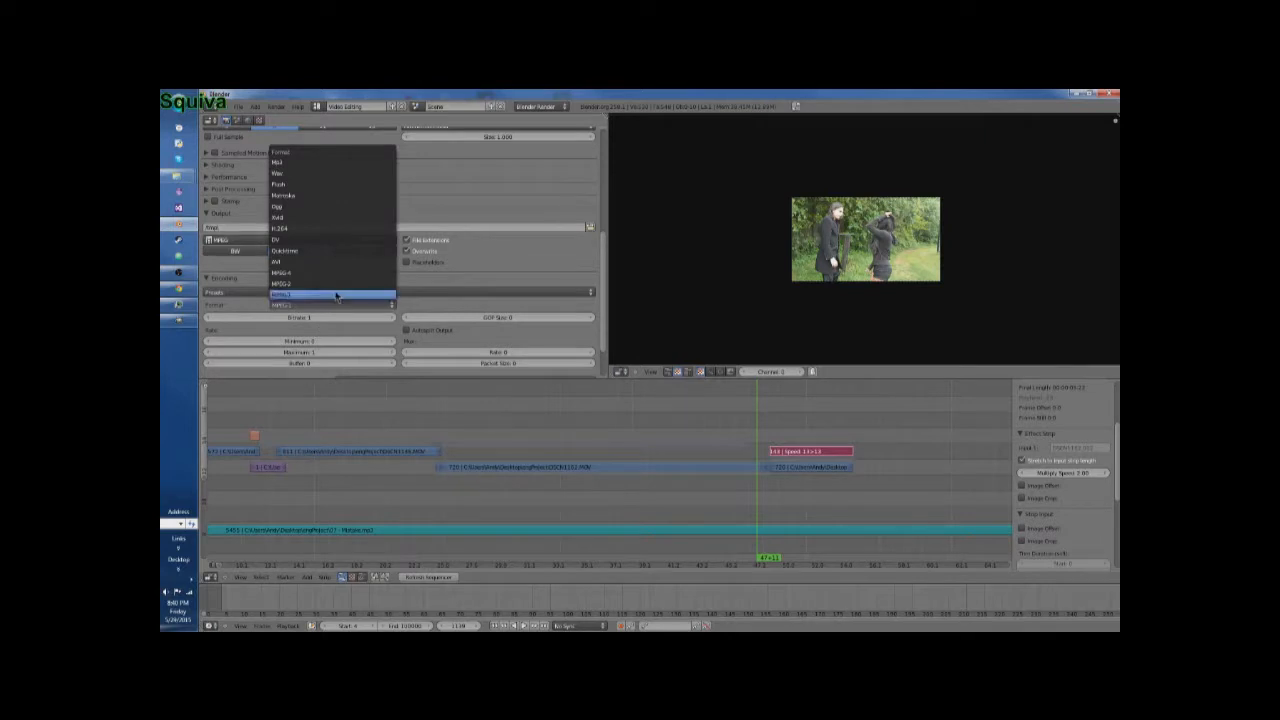
click(332, 229)
scroll(350, 280, down, 2)
click(375, 331)
click(413, 279)
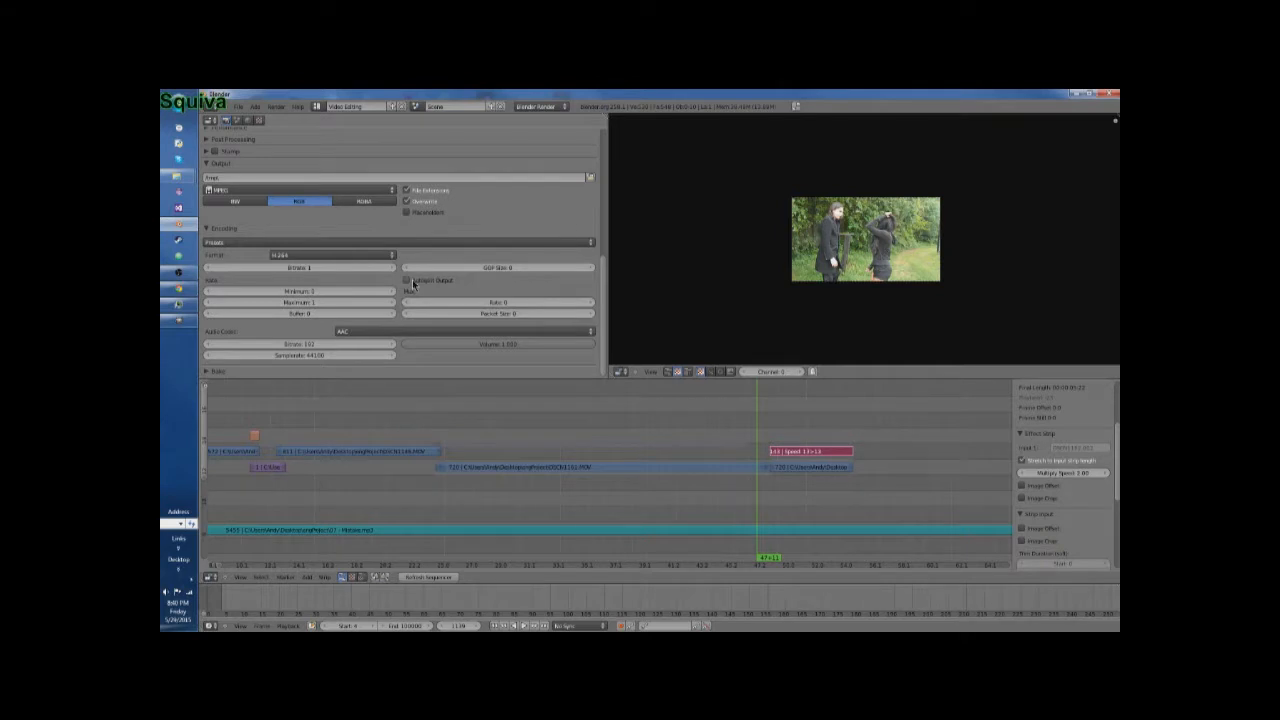
Step: Set the render output file format to AVI Raw
scroll(412, 279, up, 2)
click(386, 274)
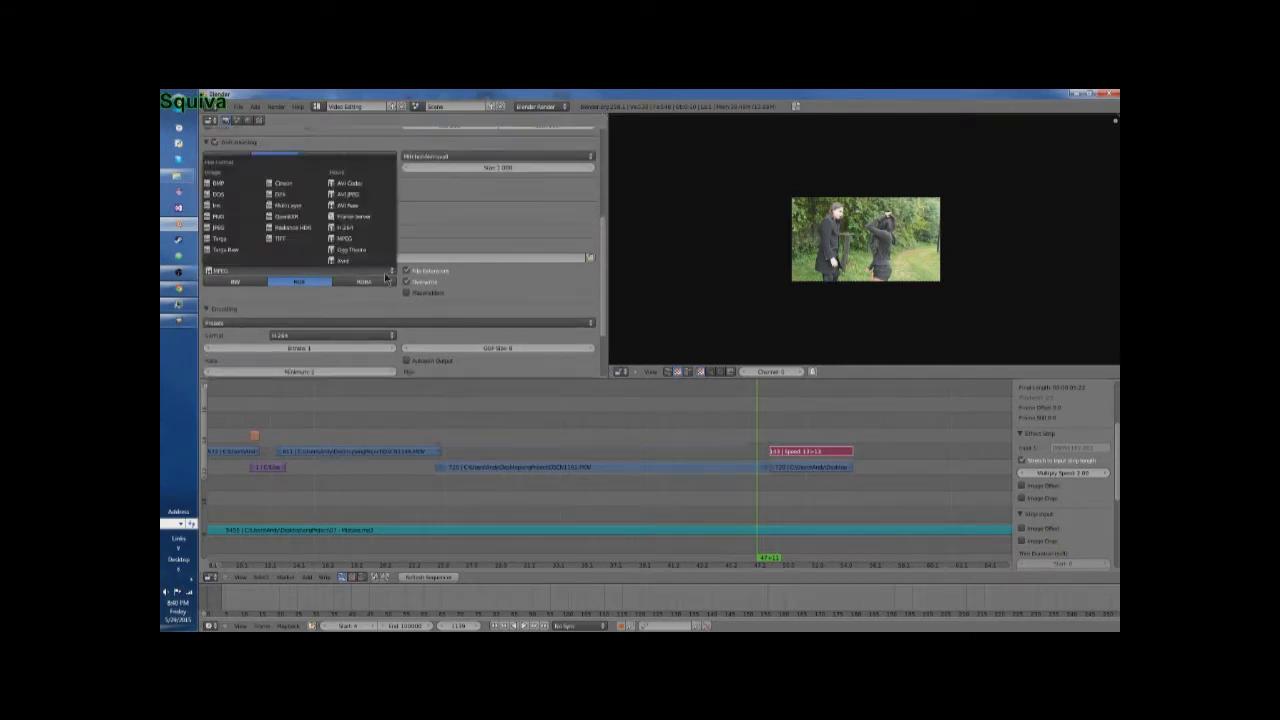
click(370, 210)
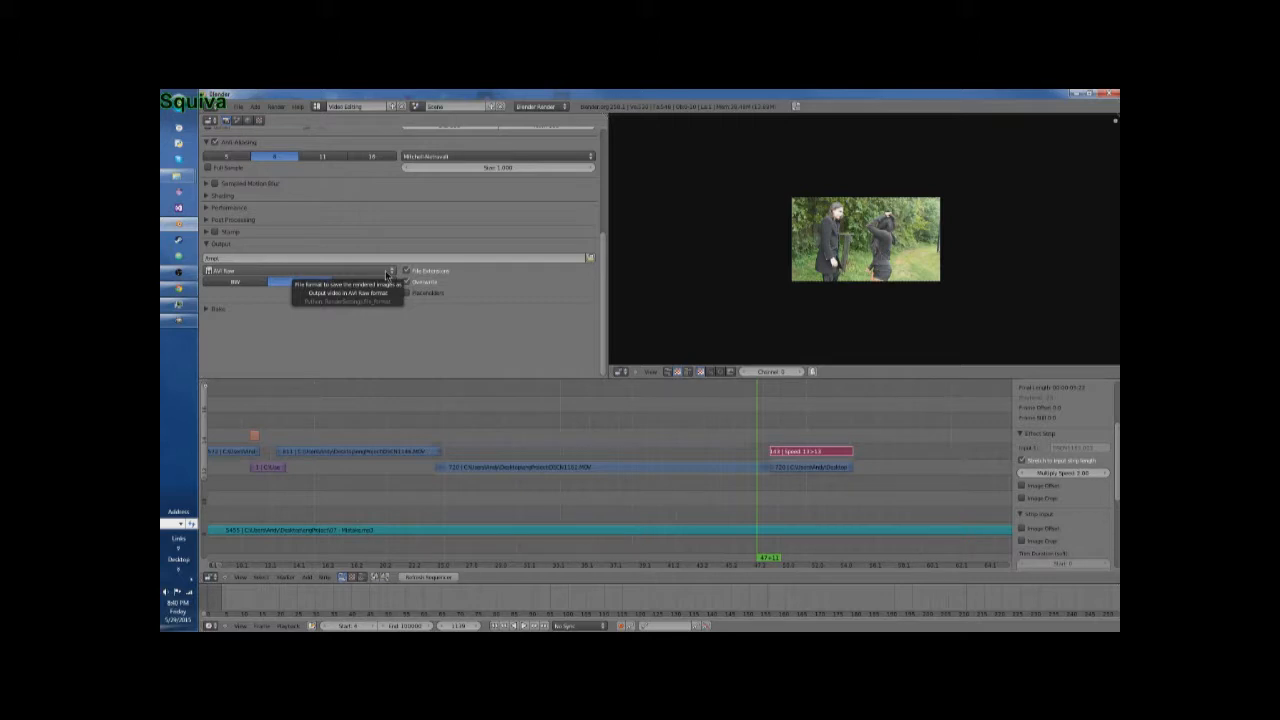
Step: Set the end frame of the render range to 200
scroll(498, 267, up, 5)
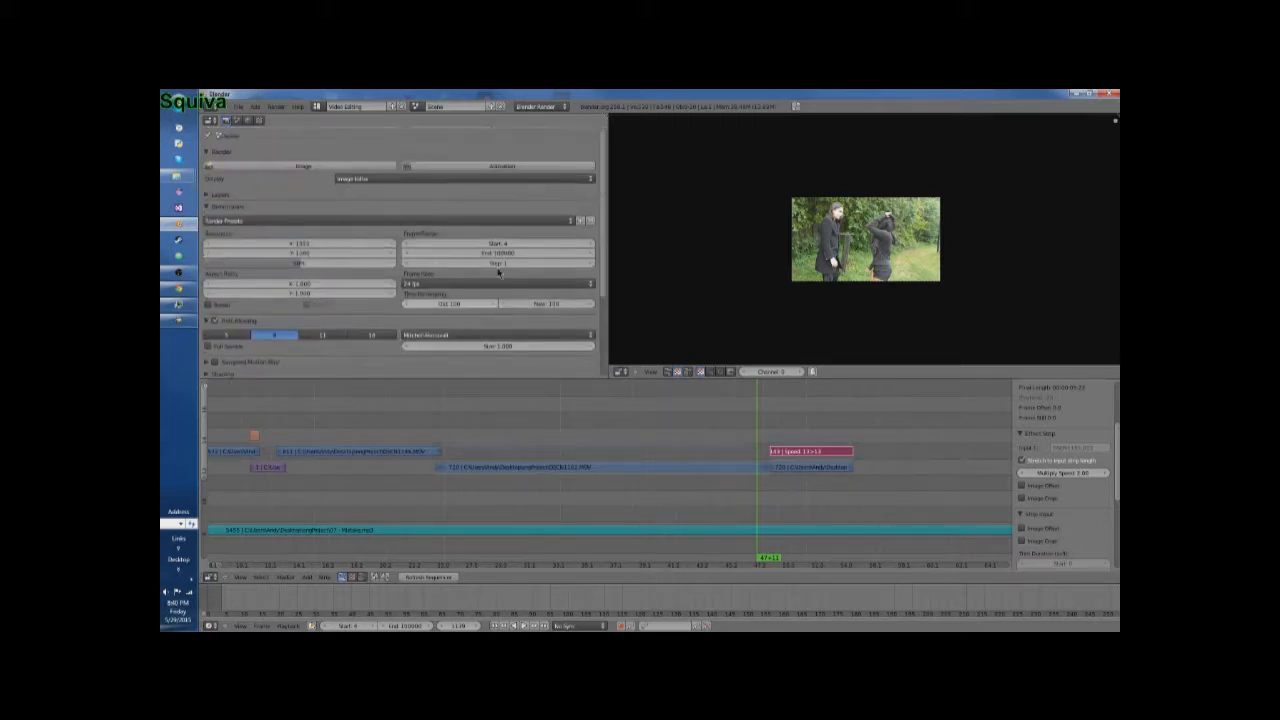
click(498, 253)
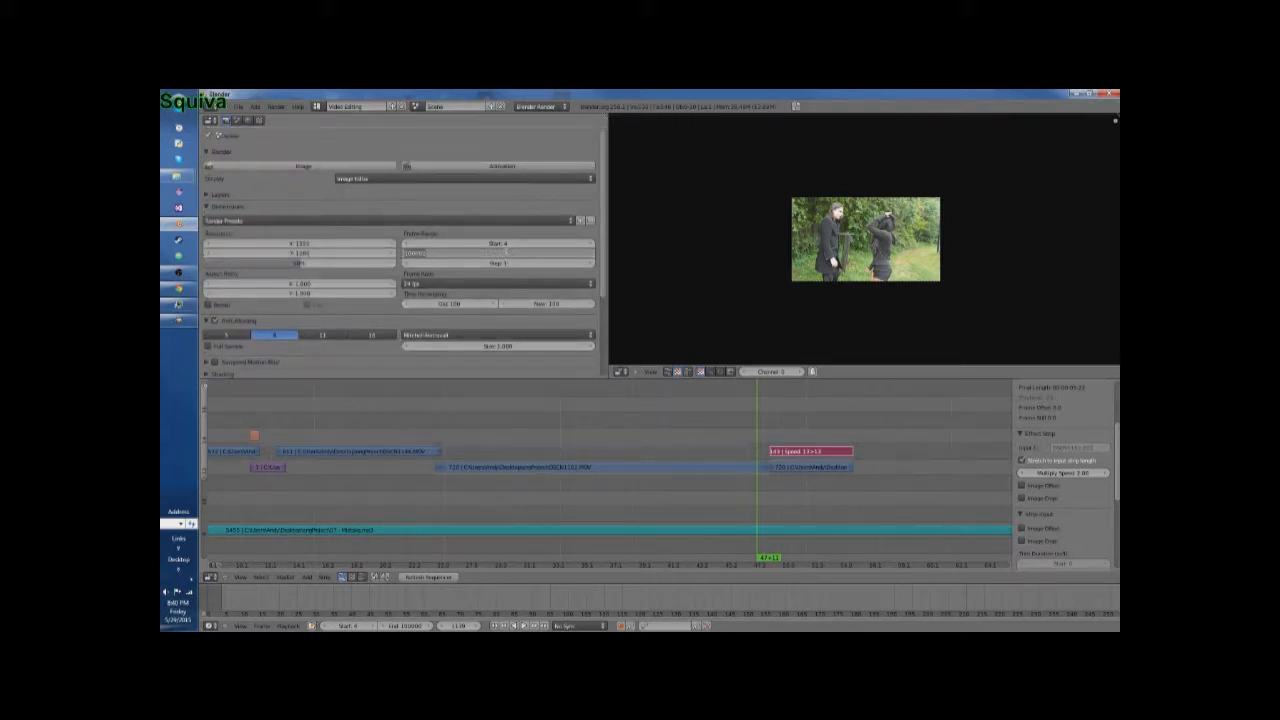
key(BackSpace)
key(Return)
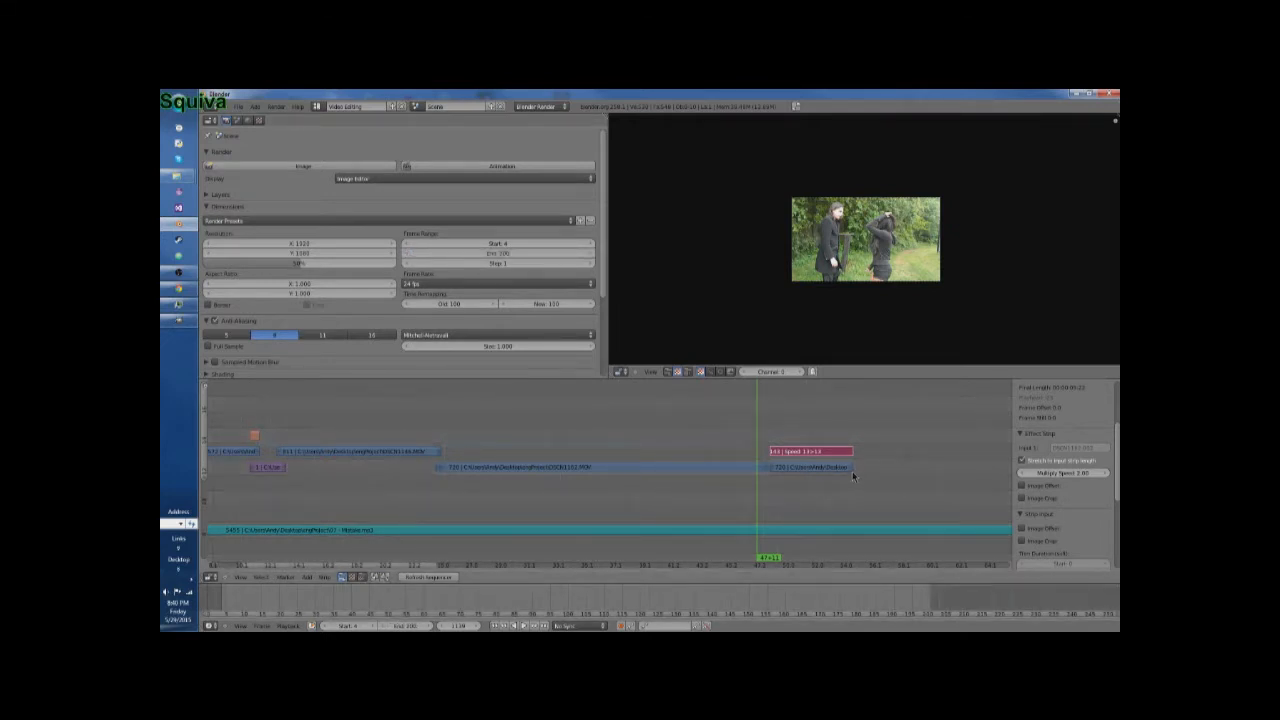
Step: Find the frame number at the end of the last outdoor clip strip and set the render range's end frame to 1304
click(852, 471)
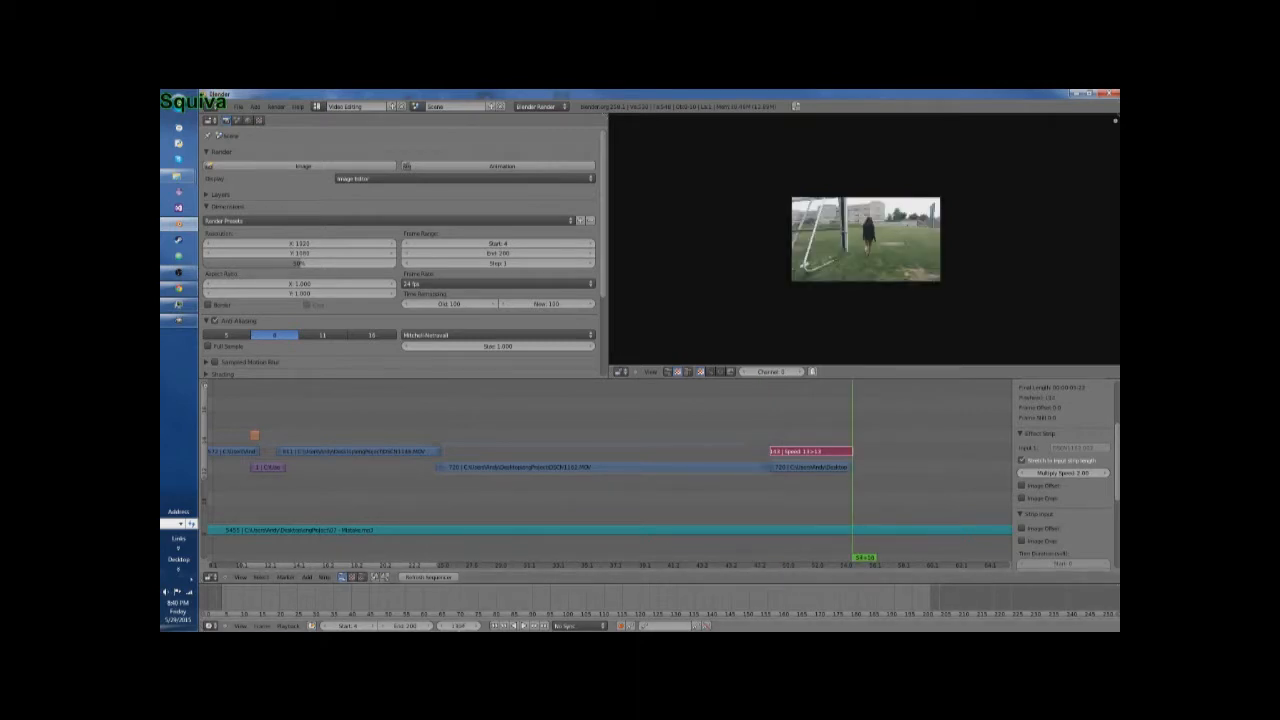
click(458, 626)
key(Return)
click(516, 254)
text(1304)
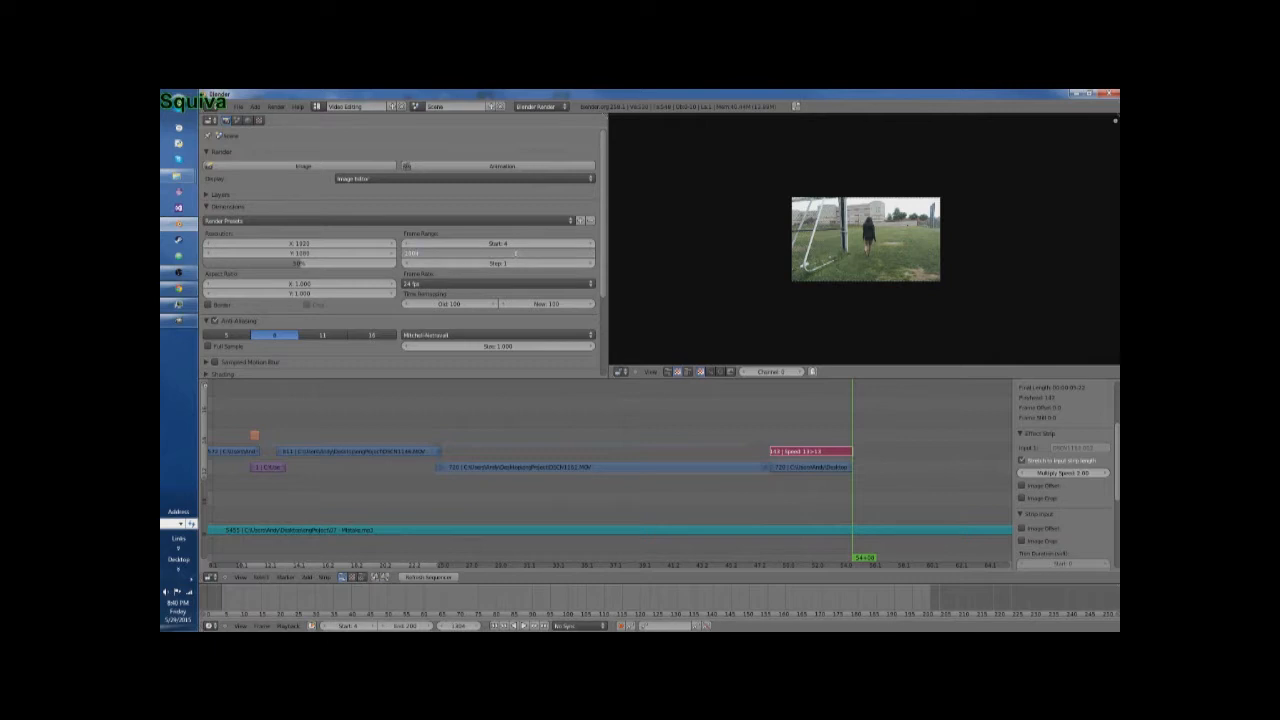
key(Return)
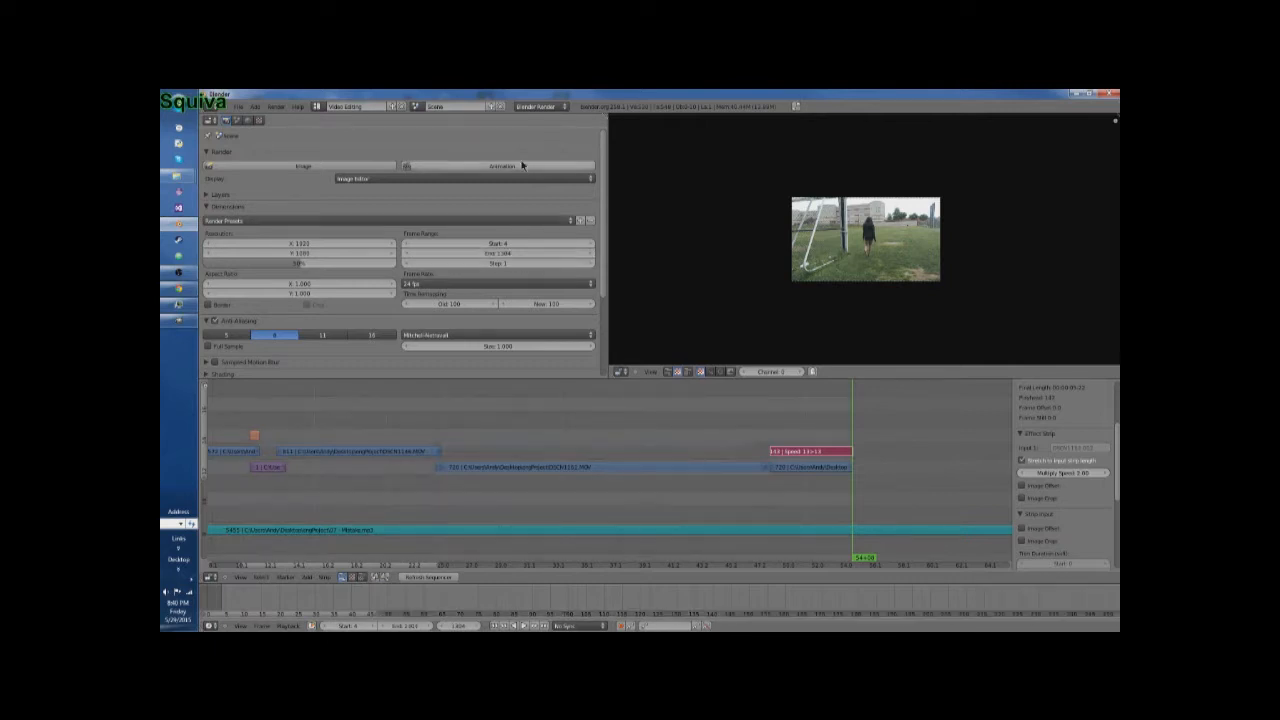